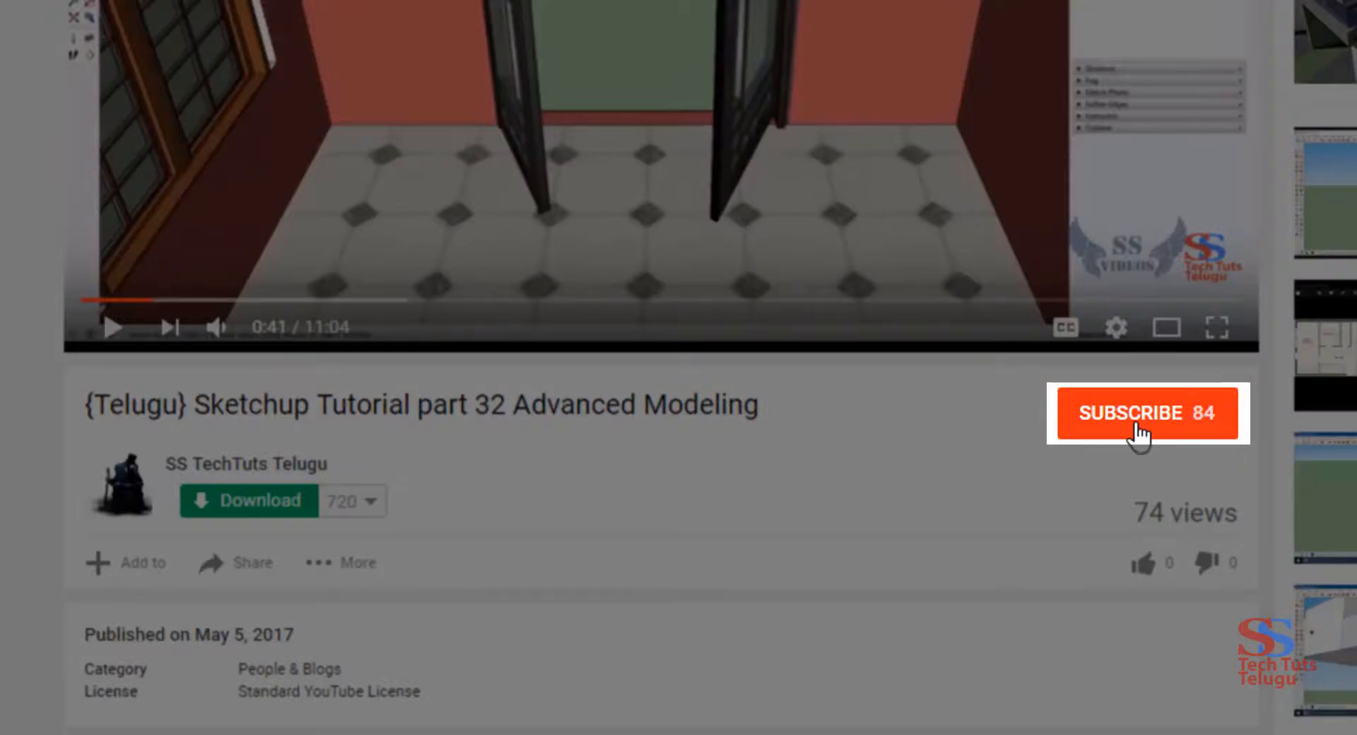
click(1138, 417)
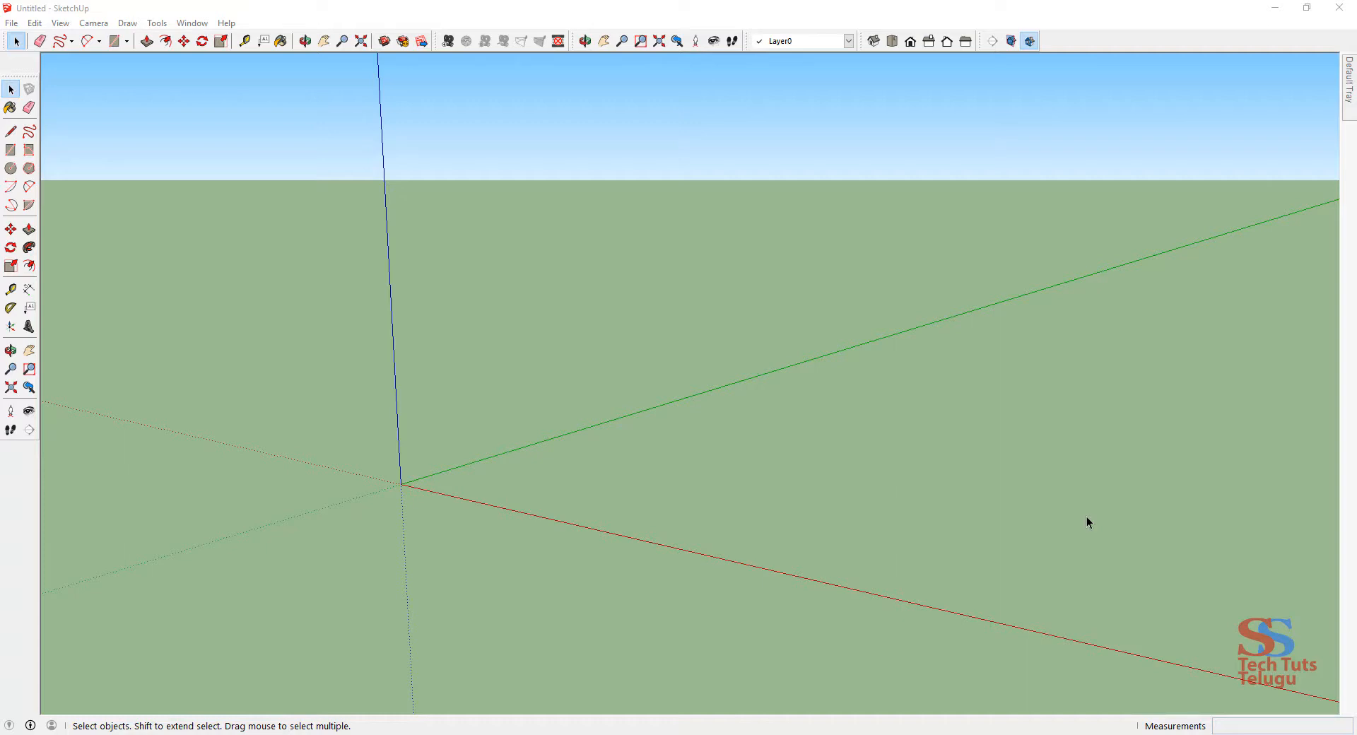
Step: Show the Sandbox toolbar and park it in an empty part of the drawing area
click(61, 24)
click(78, 39)
scroll(566, 413, down, 2)
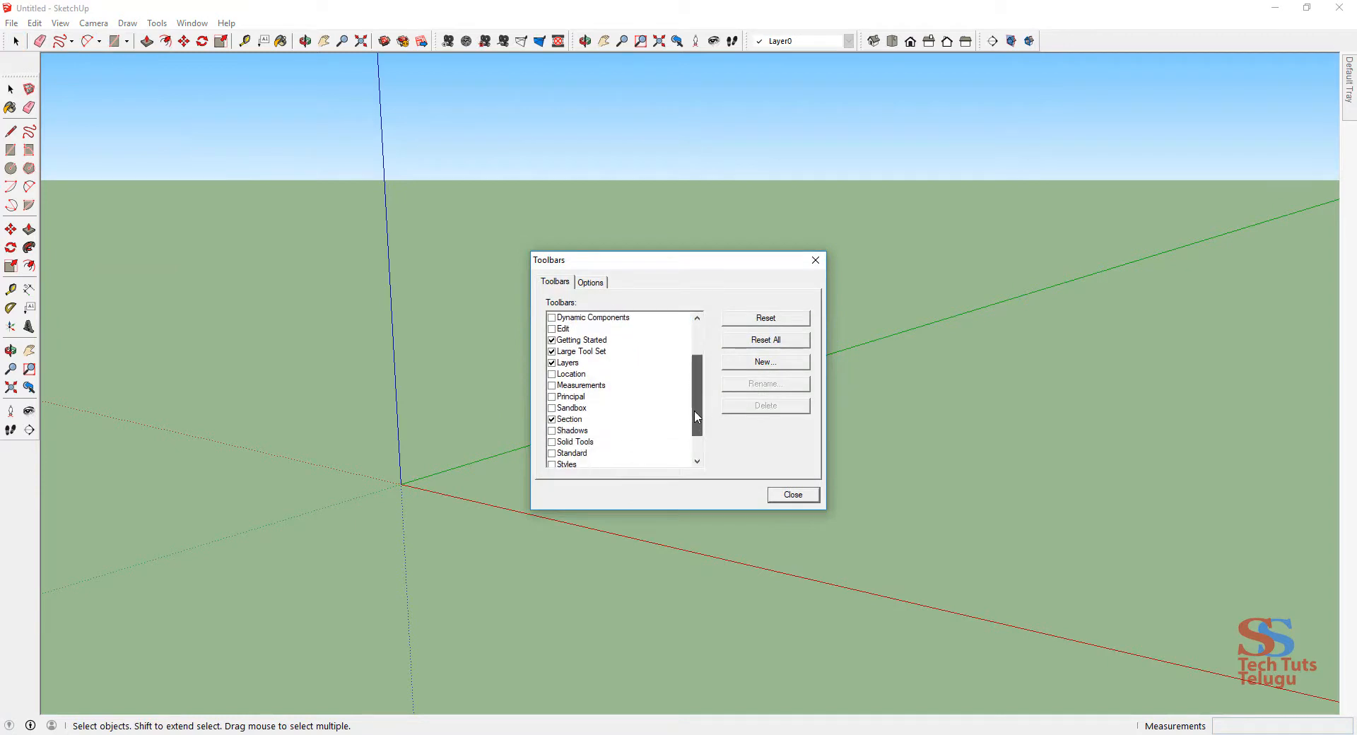
click(552, 407)
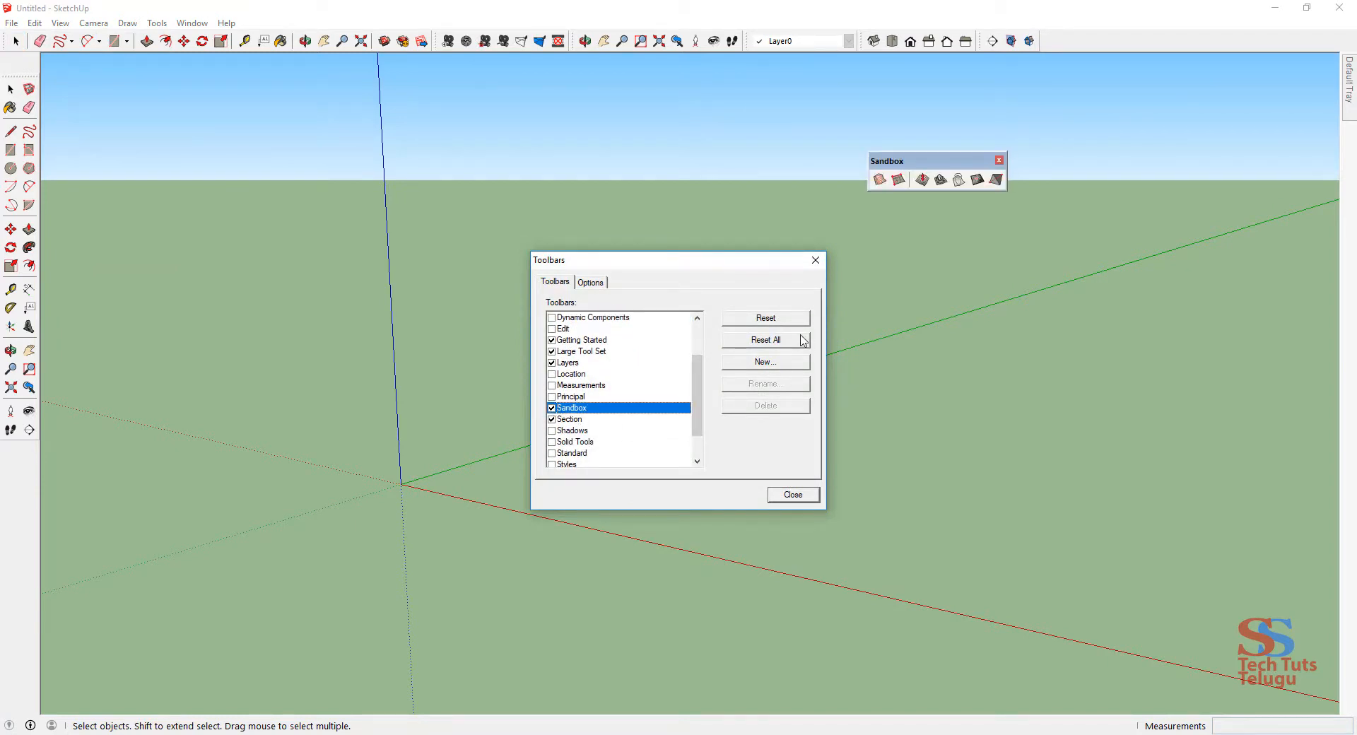
click(793, 495)
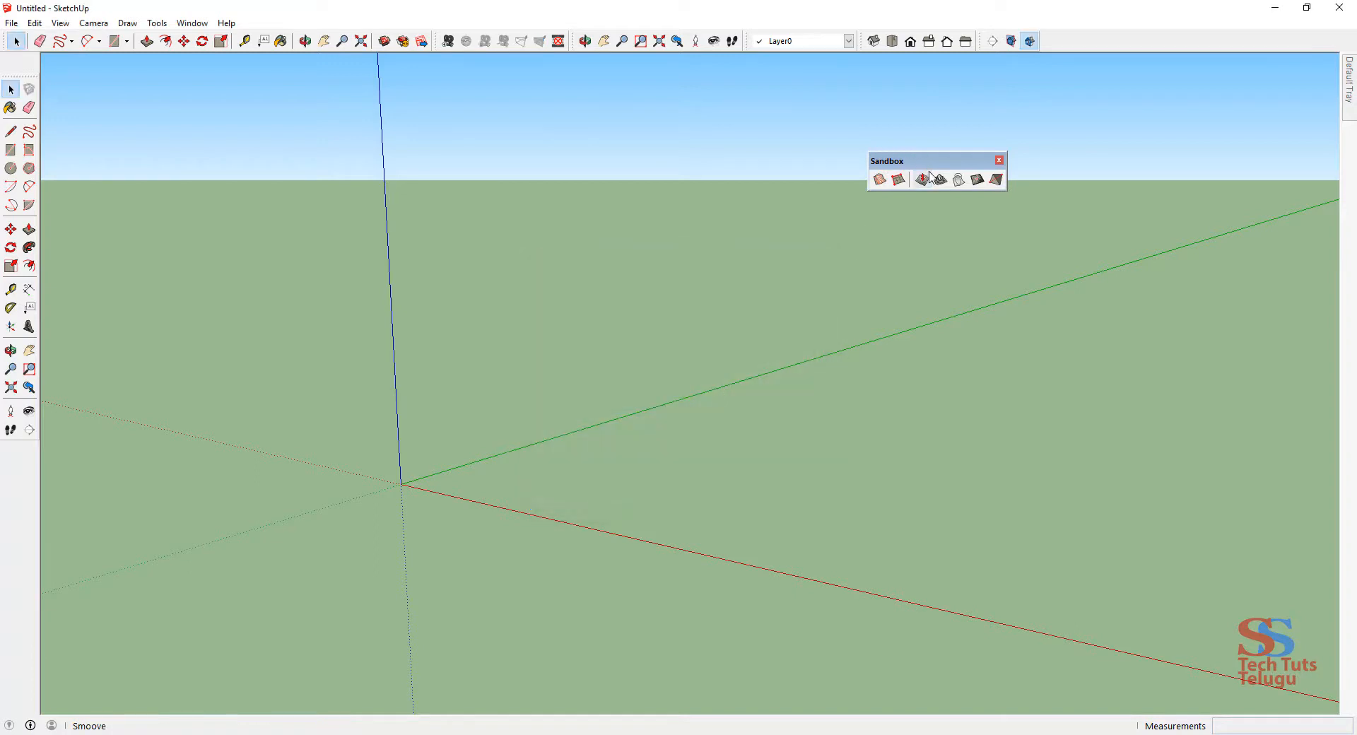
drag(889, 161, 1075, 98)
Step: Draw a ground rectangle about 116' 6" by 167' 5" starting from the origin
shift+middle_drag(1131, 184, 1159, 228)
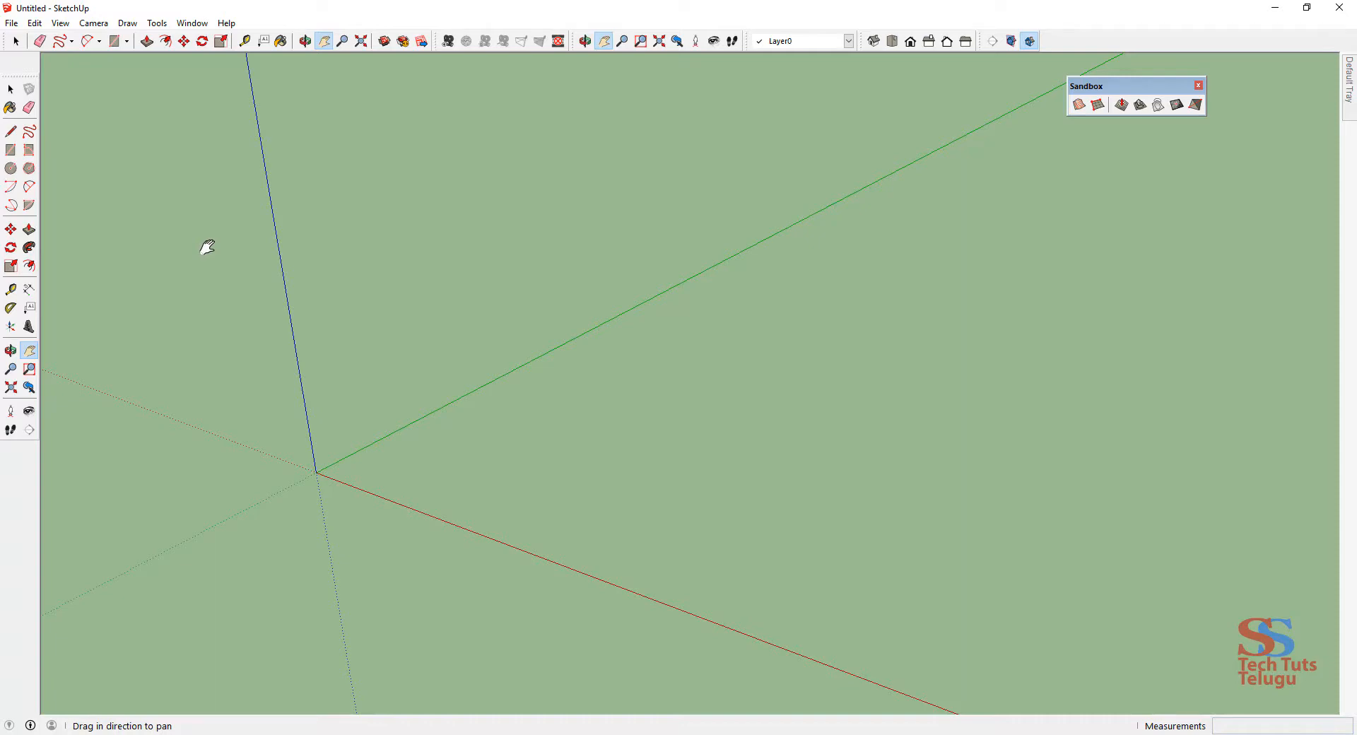
key(r)
click(317, 472)
click(1213, 305)
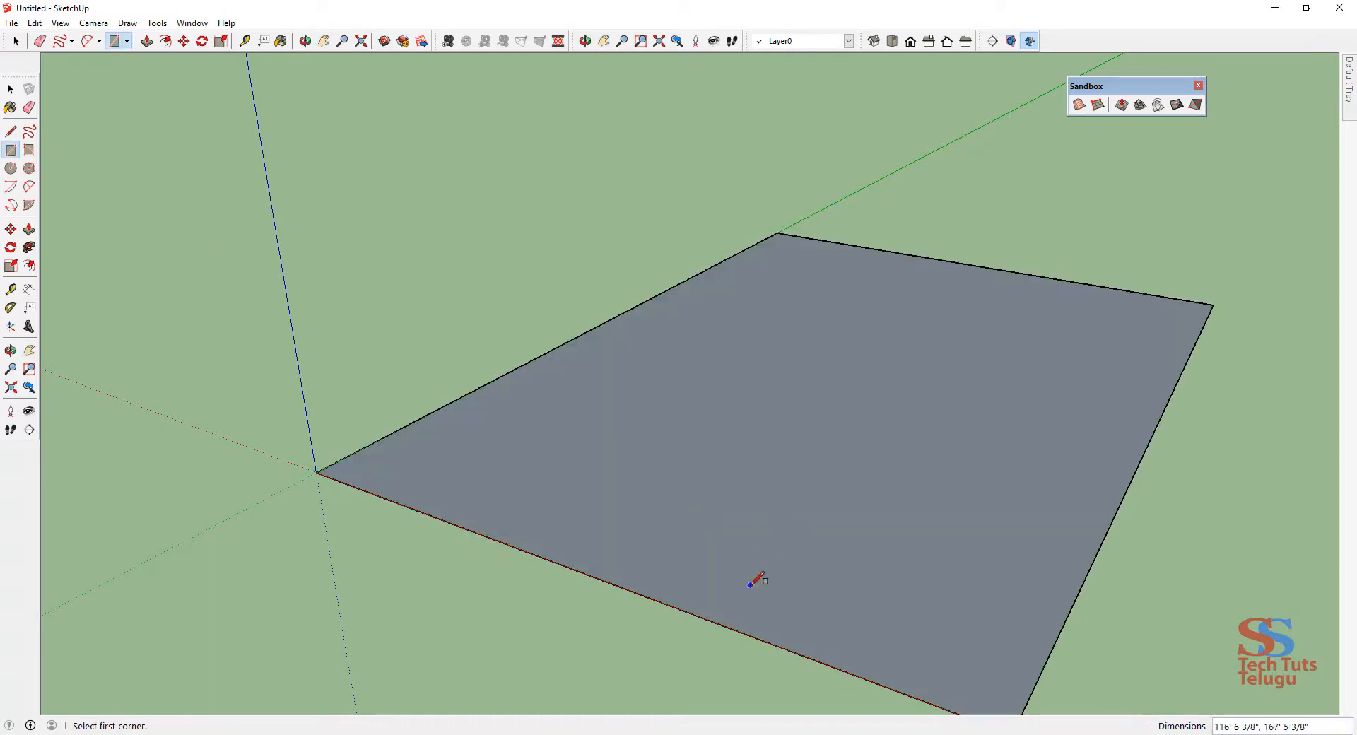
key(space)
Step: Sketch a large irregular closed freehand contour inside the rectangle, just within its edges
mouse_move(755, 545)
middle_down()
mouse_move(582, 512)
mouse_move(482, 578)
mouse_move(554, 455)
mouse_move(528, 469)
middle_up()
scroll(482, 578, down, 4)
scroll(554, 454, up, 4)
click(29, 131)
mouse_move(325, 299)
mouse_down()
mouse_move(333, 286)
mouse_move(325, 298)
mouse_move(924, 548)
mouse_move(396, 294)
mouse_move(384, 316)
mouse_up()
key(ctrl+z)
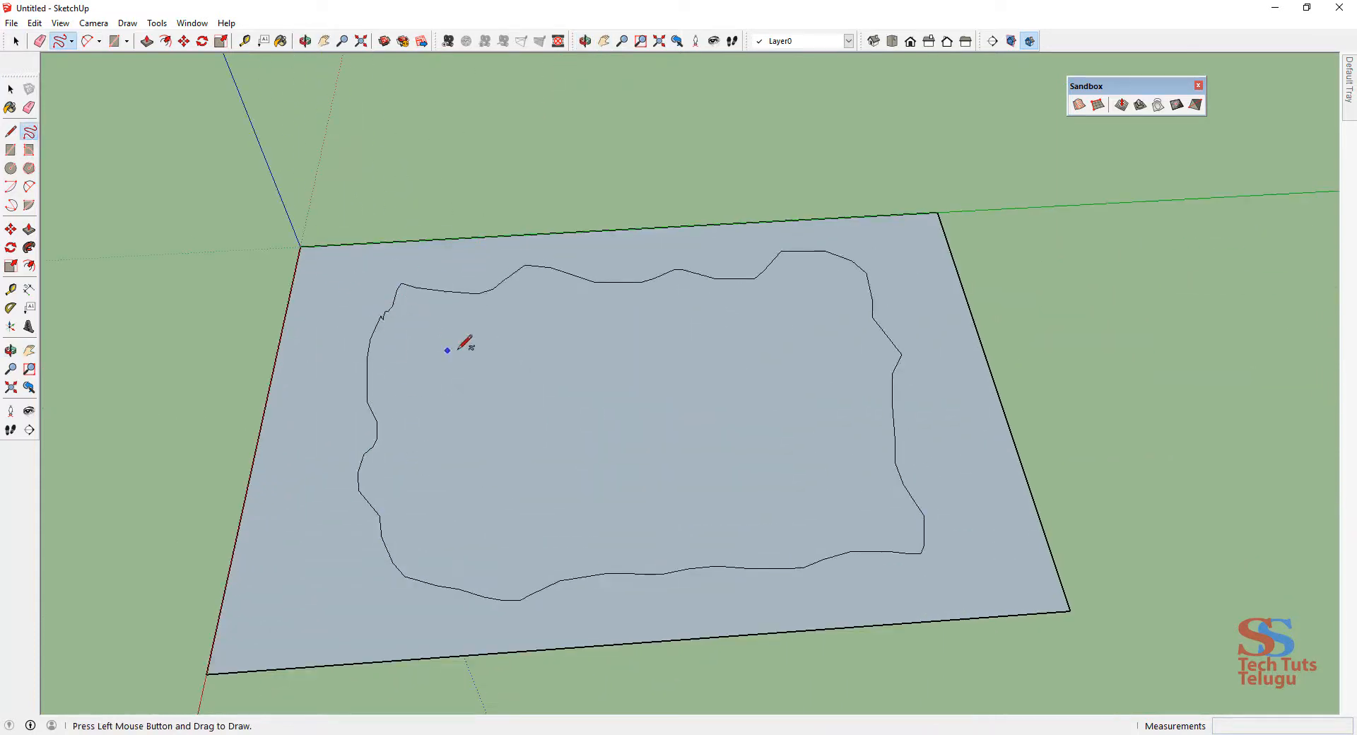
Step: Sketch two groups of three nested freehand contours side by side inside the large contour, one group per hill
mouse_move(417, 361)
mouse_down()
mouse_move(465, 350)
mouse_move(420, 359)
mouse_up()
mouse_move(476, 399)
mouse_down()
mouse_move(509, 403)
mouse_move(475, 399)
mouse_up()
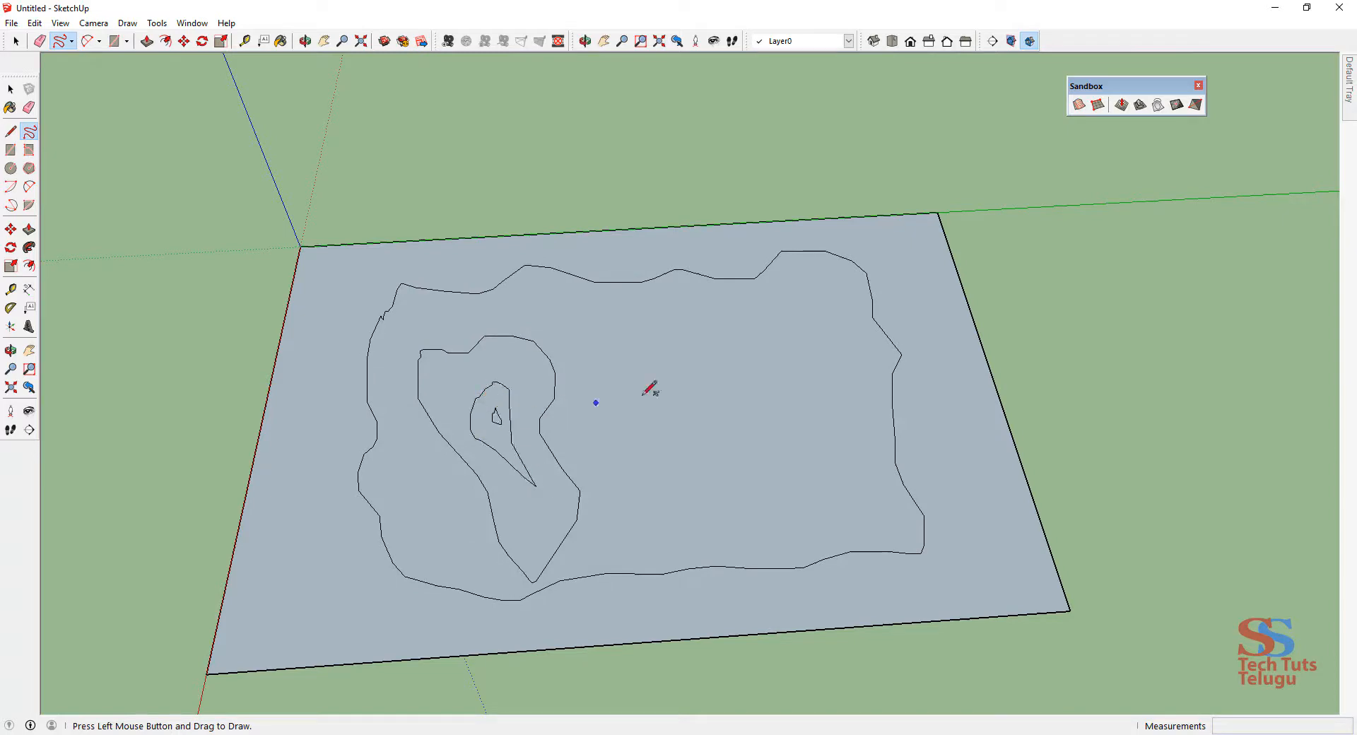
mouse_move(608, 333)
mouse_down()
mouse_move(851, 315)
mouse_move(608, 333)
mouse_up()
mouse_move(673, 371)
mouse_down()
mouse_move(730, 445)
mouse_move(696, 369)
mouse_move(712, 389)
mouse_up()
Step: Delete the faces of the rectangle, the large contour and the narrower hill's contours, keeping only their edges
click(11, 89)
click(314, 611)
key(Delete)
click(435, 548)
key(Delete)
click(530, 504)
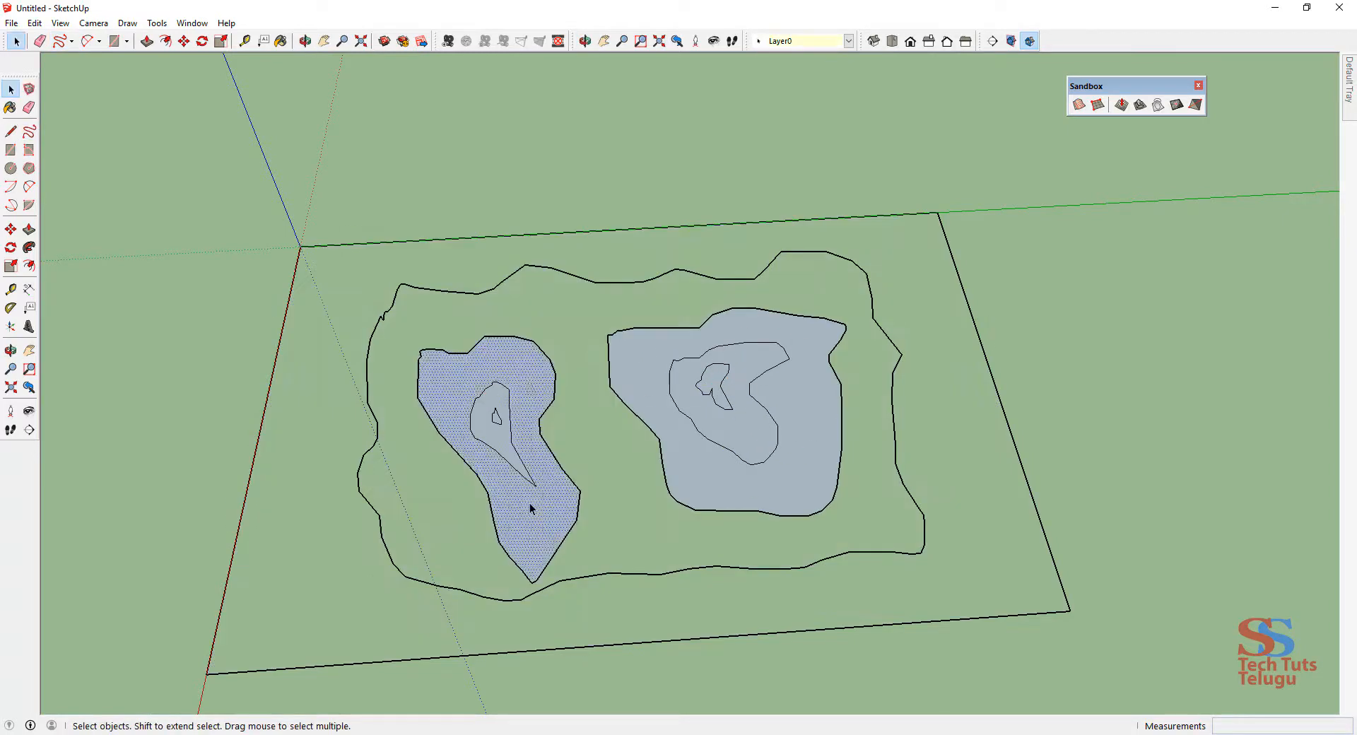
key(Delete)
click(501, 440)
key(Delete)
click(502, 427)
Step: Delete the three faces inside the wider hill's nested contours, keeping only their edges
scroll(499, 426, up, 3)
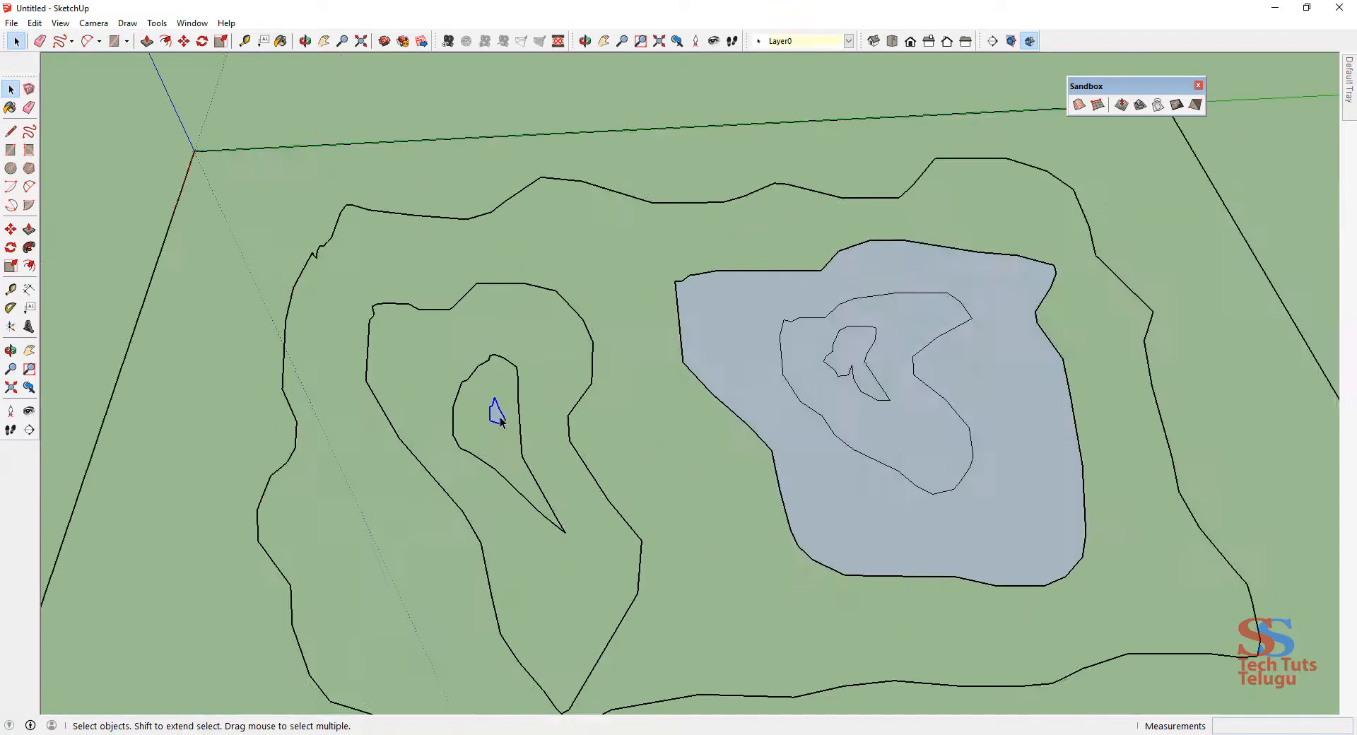
click(838, 360)
key(Delete)
click(841, 414)
key(Delete)
click(843, 474)
key(Delete)
Step: Move the large outer contour straight up along the blue axis by about 15' 6"
scroll(672, 459, down, 5)
middle_drag(667, 503, 587, 311)
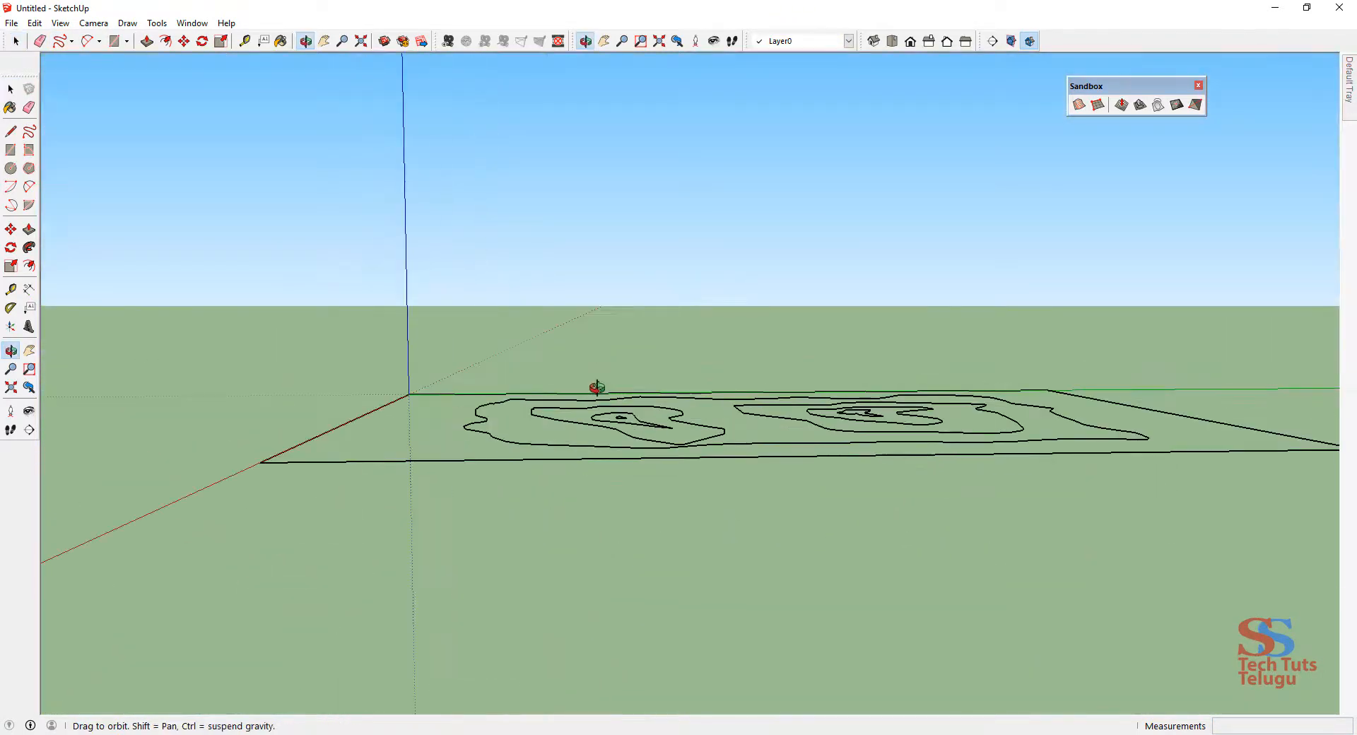
key(space)
click(612, 446)
key(m)
click(588, 444)
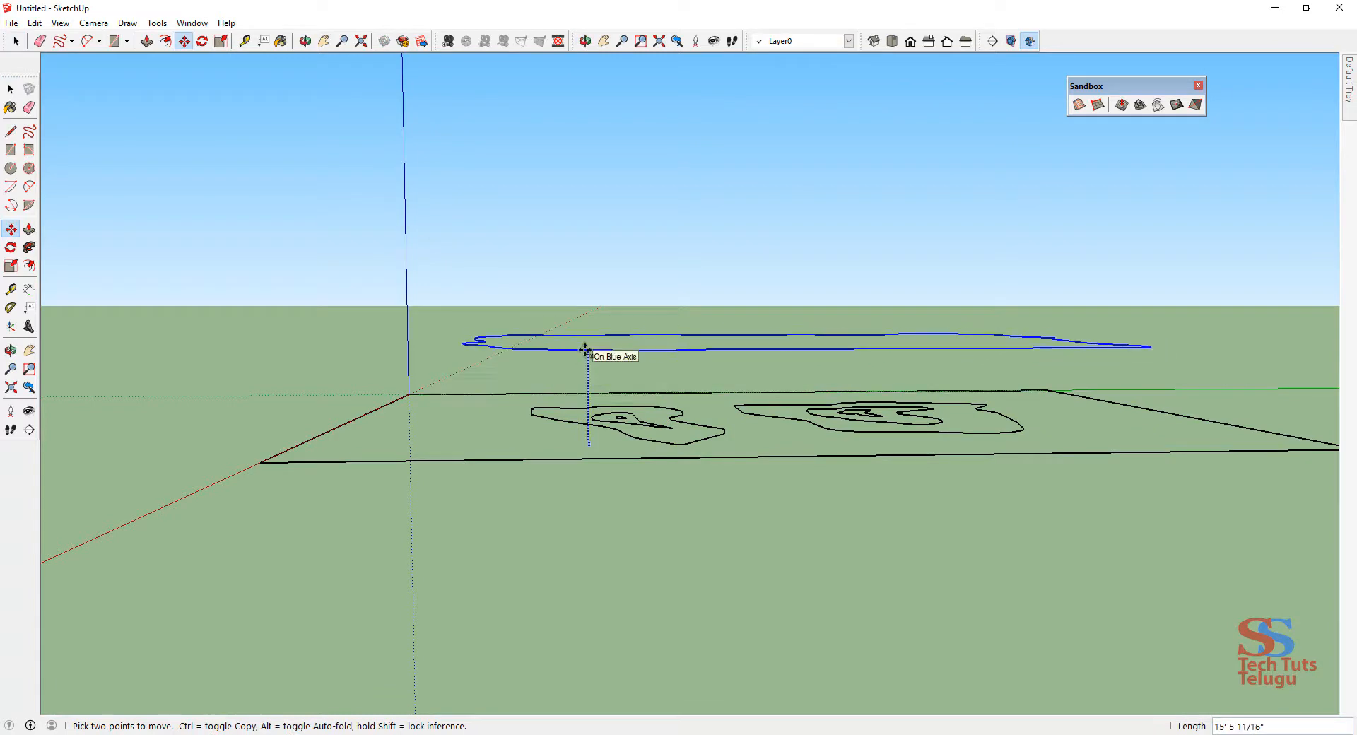
click(586, 350)
Step: Raise the narrower hill's largest contour vertically by about 23' 3", above the outer contour
key(space)
click(638, 438)
key(m)
click(639, 439)
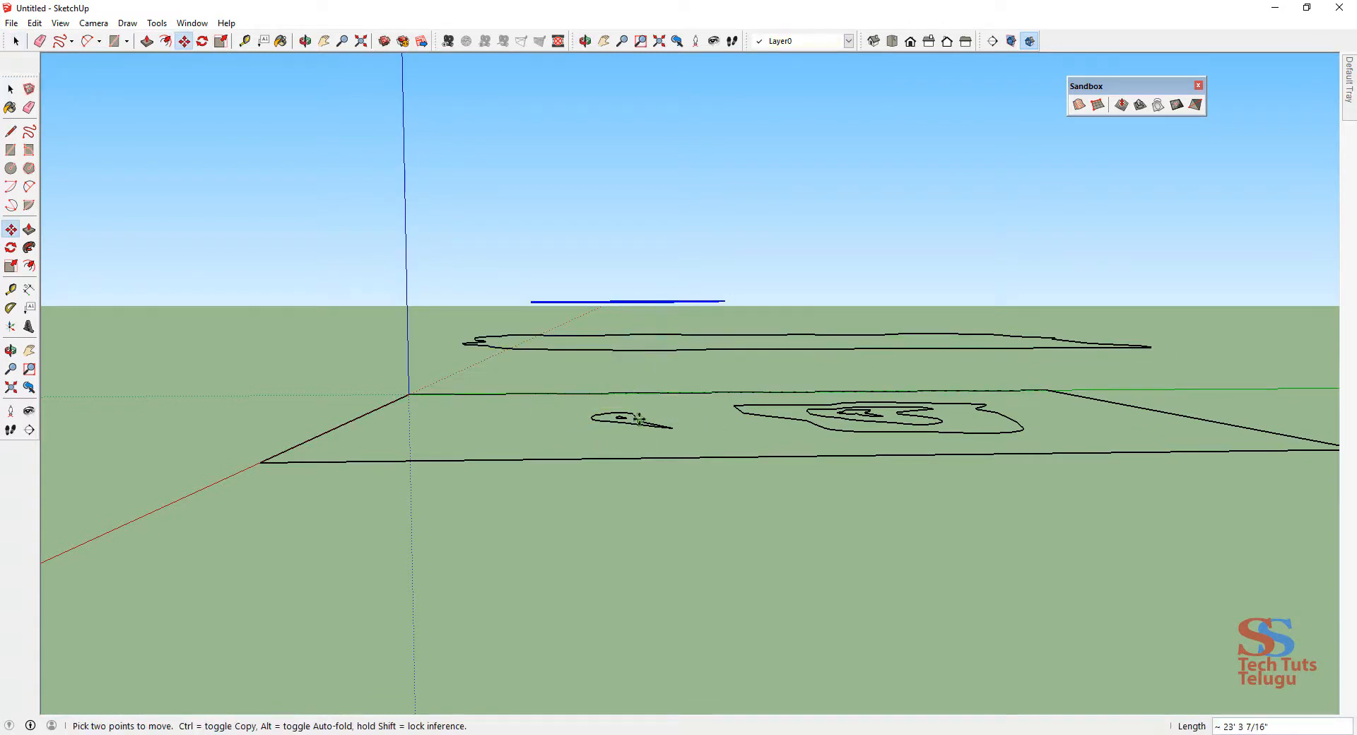
click(638, 418)
Step: Raise the narrower hill's middle contour vertically above that hill's largest contour
key(space)
click(622, 418)
key(m)
click(639, 420)
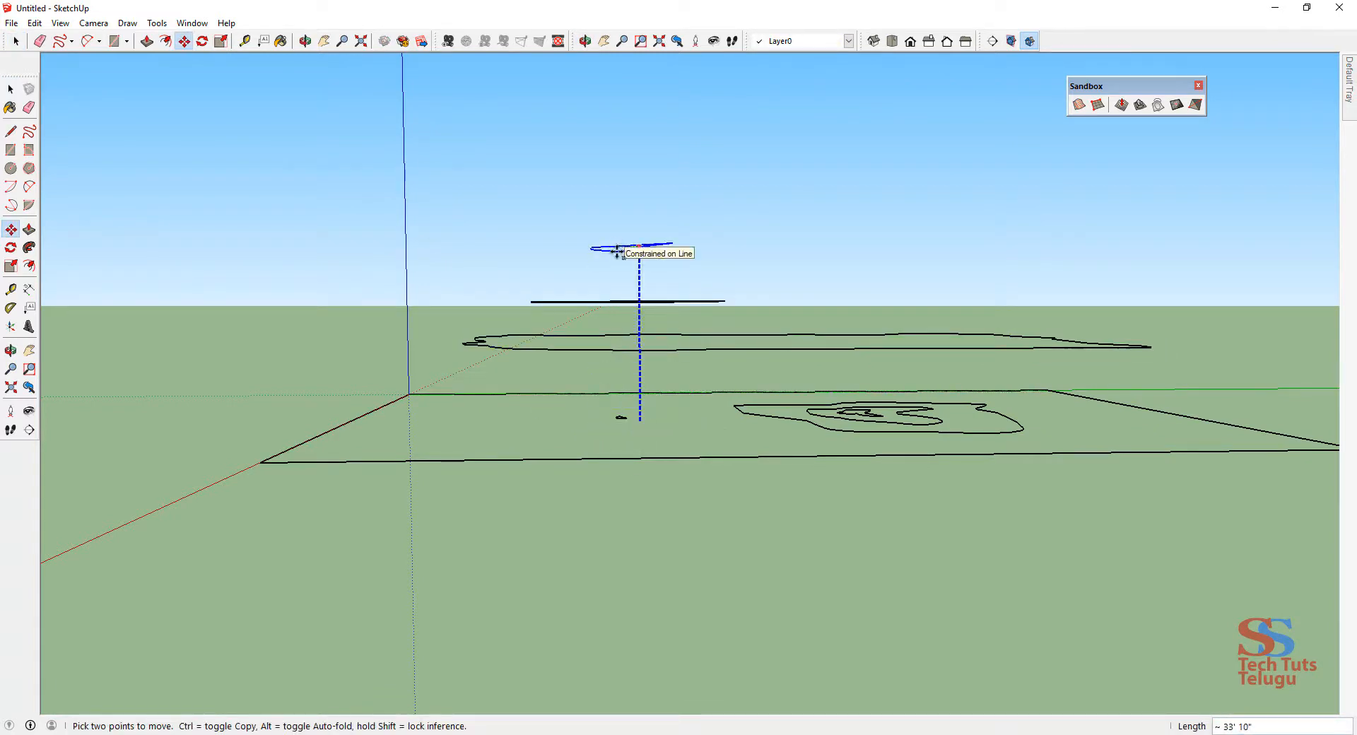
click(618, 237)
Step: Raise the tiny innermost contour of the narrower hill by about 47' 10" to form its peak
key(space)
click(621, 417)
key(m)
click(621, 417)
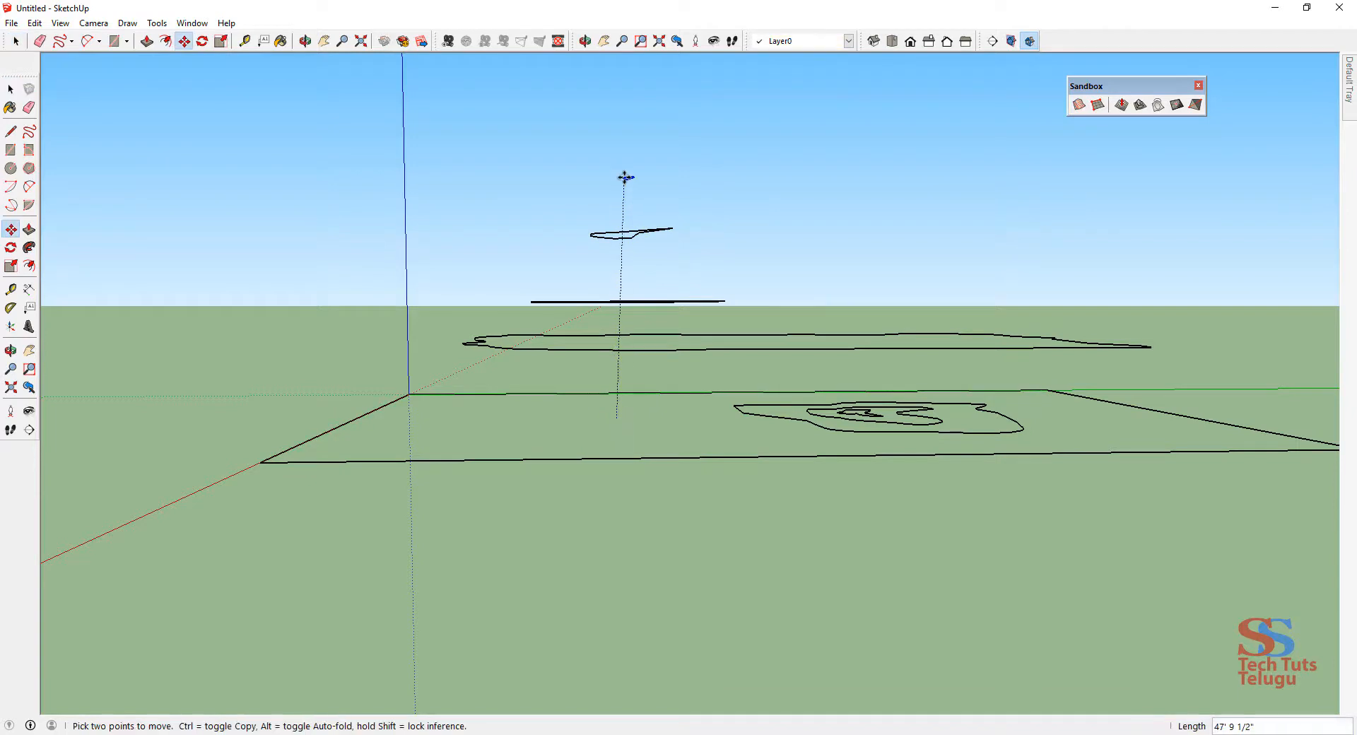
click(625, 178)
Step: Raise the wider hill's largest contour along the blue axis by about 31'
key(space)
click(925, 430)
key(m)
click(925, 430)
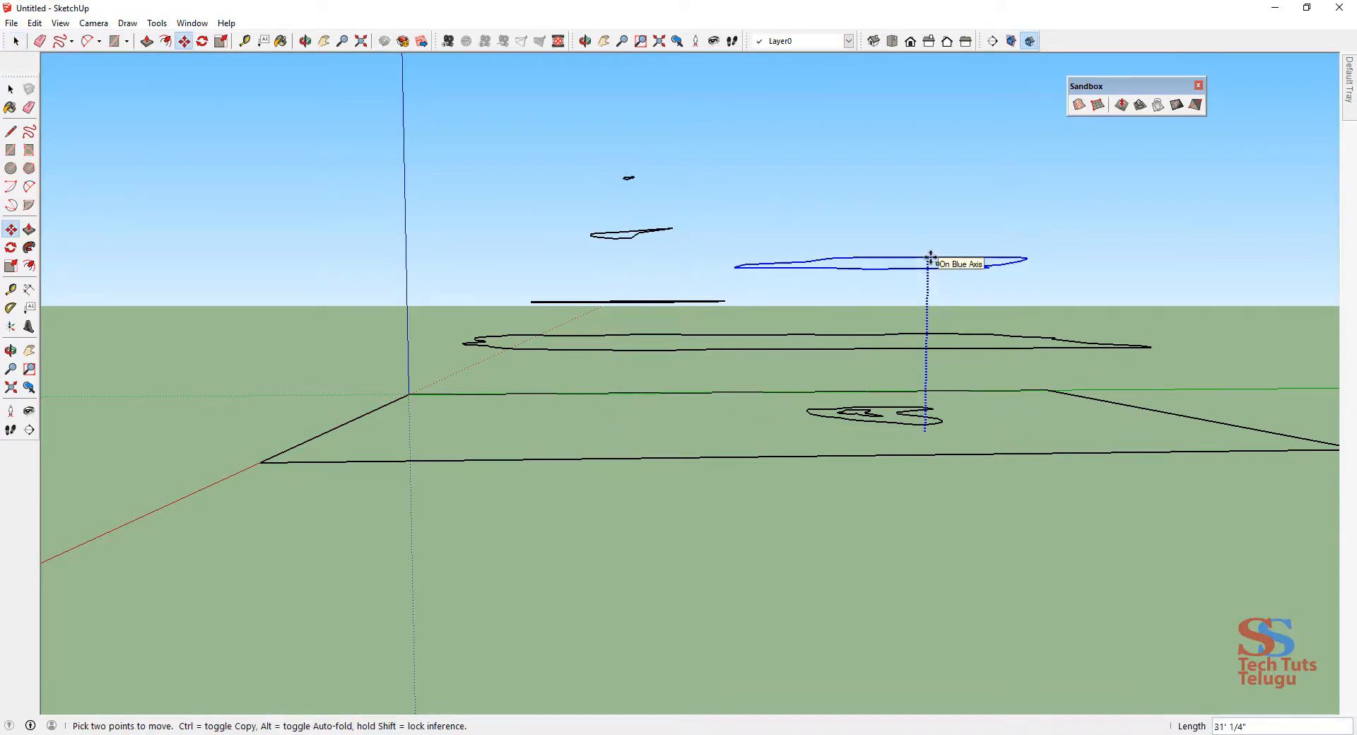
click(930, 258)
Step: Raise the wider hill's middle contour above that hill's largest contour
key(space)
click(892, 416)
key(m)
click(893, 417)
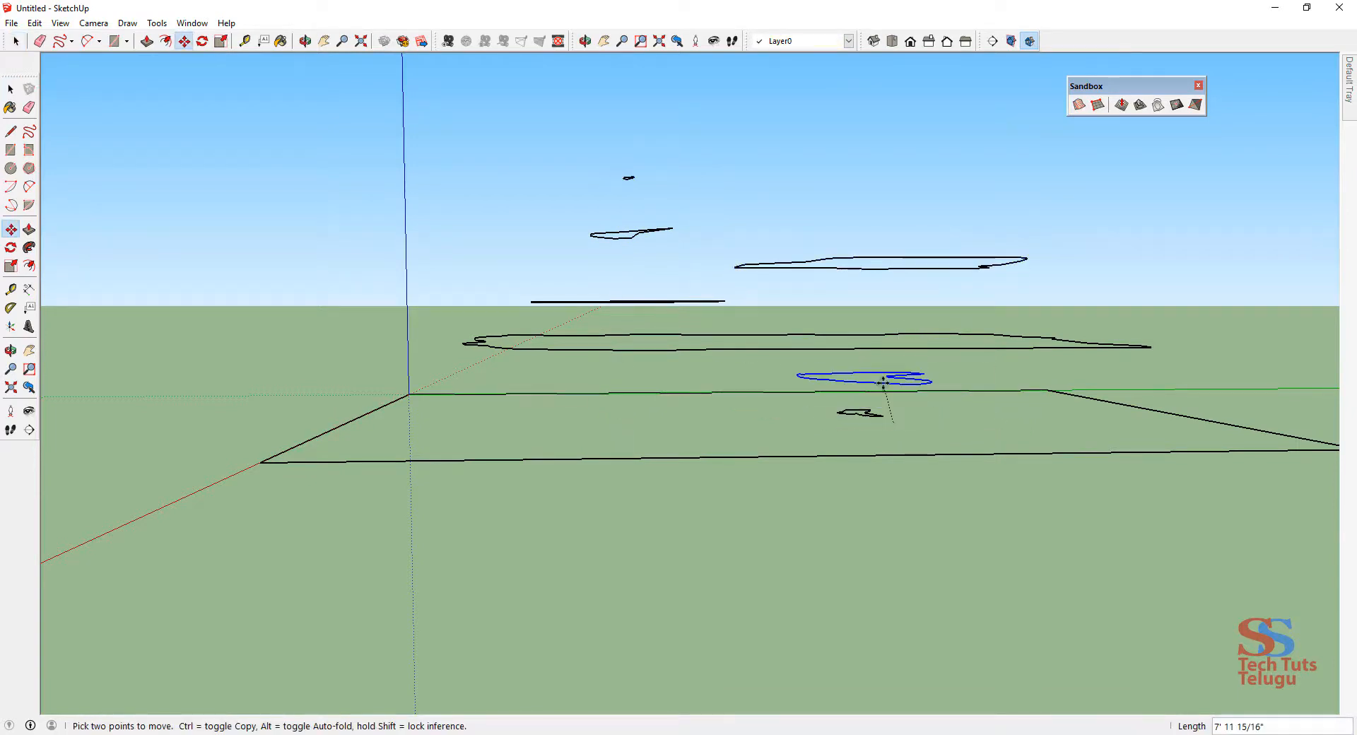
click(865, 185)
Step: Raise the wider hill's innermost contour vertically by about 58' to form the higher peak
key(space)
click(859, 413)
key(m)
click(861, 414)
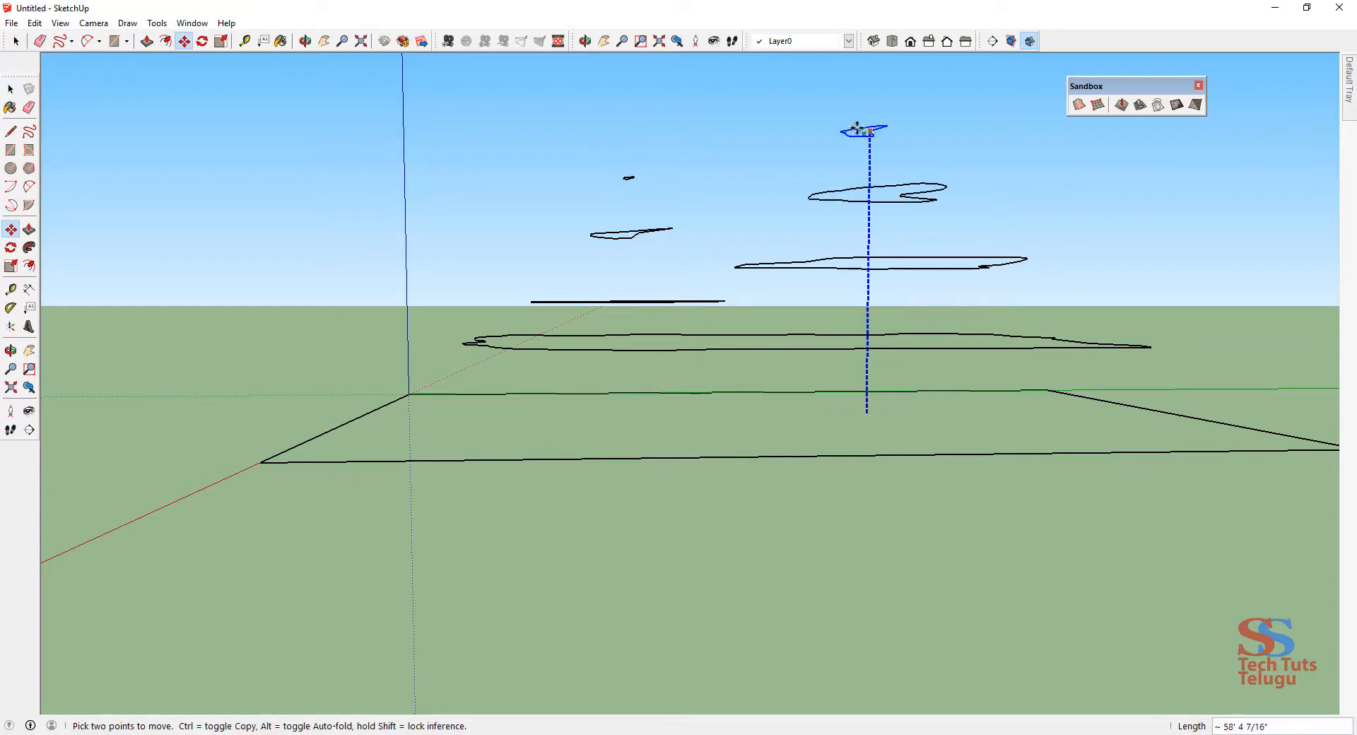
click(863, 125)
Step: Select the rectangle and all raised contours and generate a terrain surface with Sandbox From Contours
middle_drag(819, 372, 484, 422)
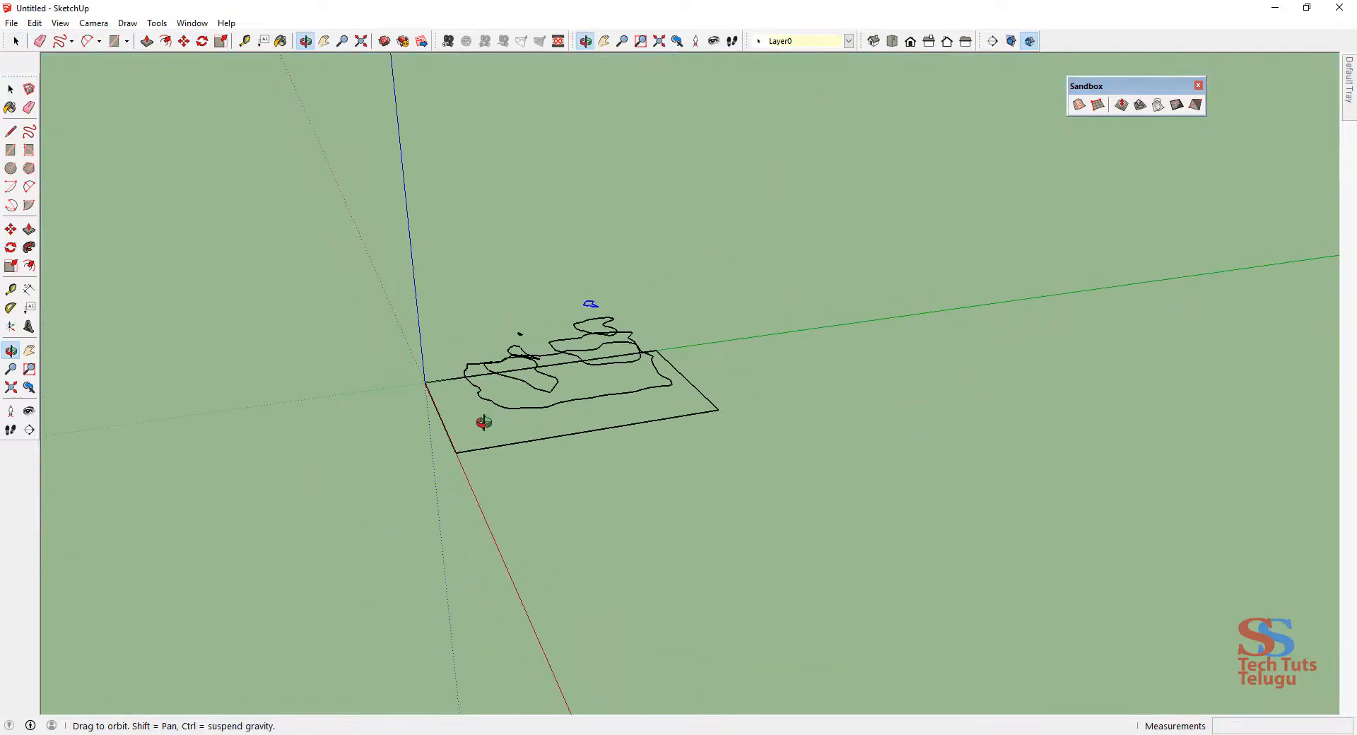
scroll(520, 442, up, 3)
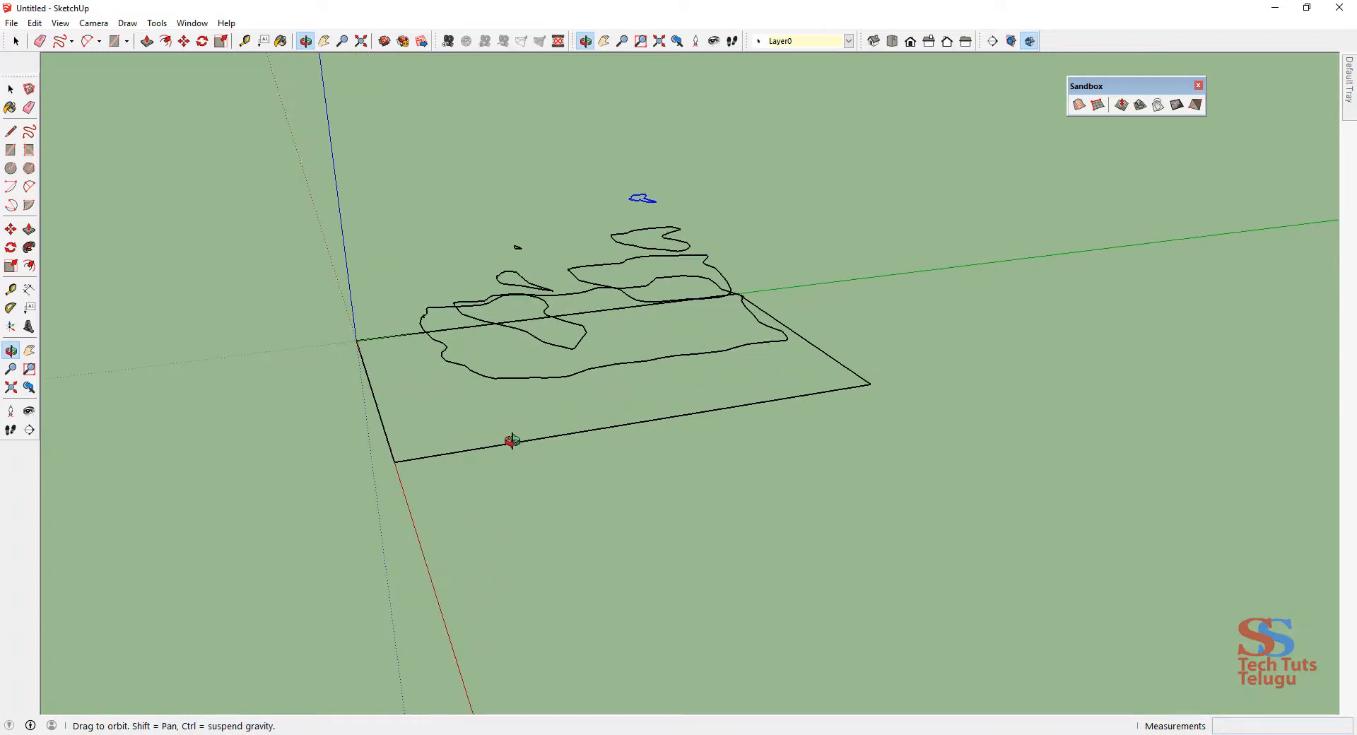
mouse_move(410, 385)
middle_down()
mouse_move(693, 470)
mouse_move(766, 551)
mouse_move(475, 548)
mouse_move(666, 472)
mouse_move(403, 288)
mouse_move(558, 315)
mouse_move(566, 267)
mouse_move(736, 248)
mouse_move(915, 312)
mouse_move(1020, 439)
mouse_move(594, 611)
mouse_move(544, 677)
mouse_move(561, 553)
mouse_move(573, 571)
middle_up()
drag(375, 162, 995, 612)
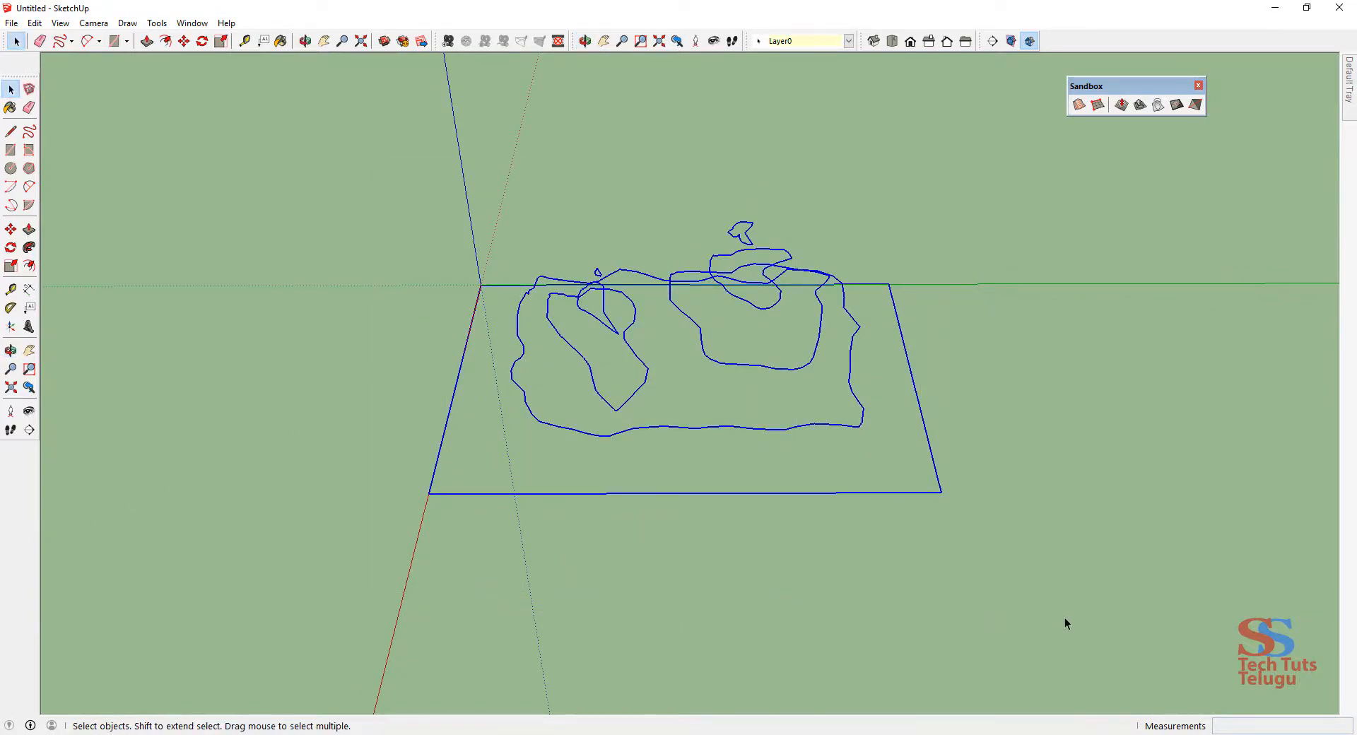
click(1079, 106)
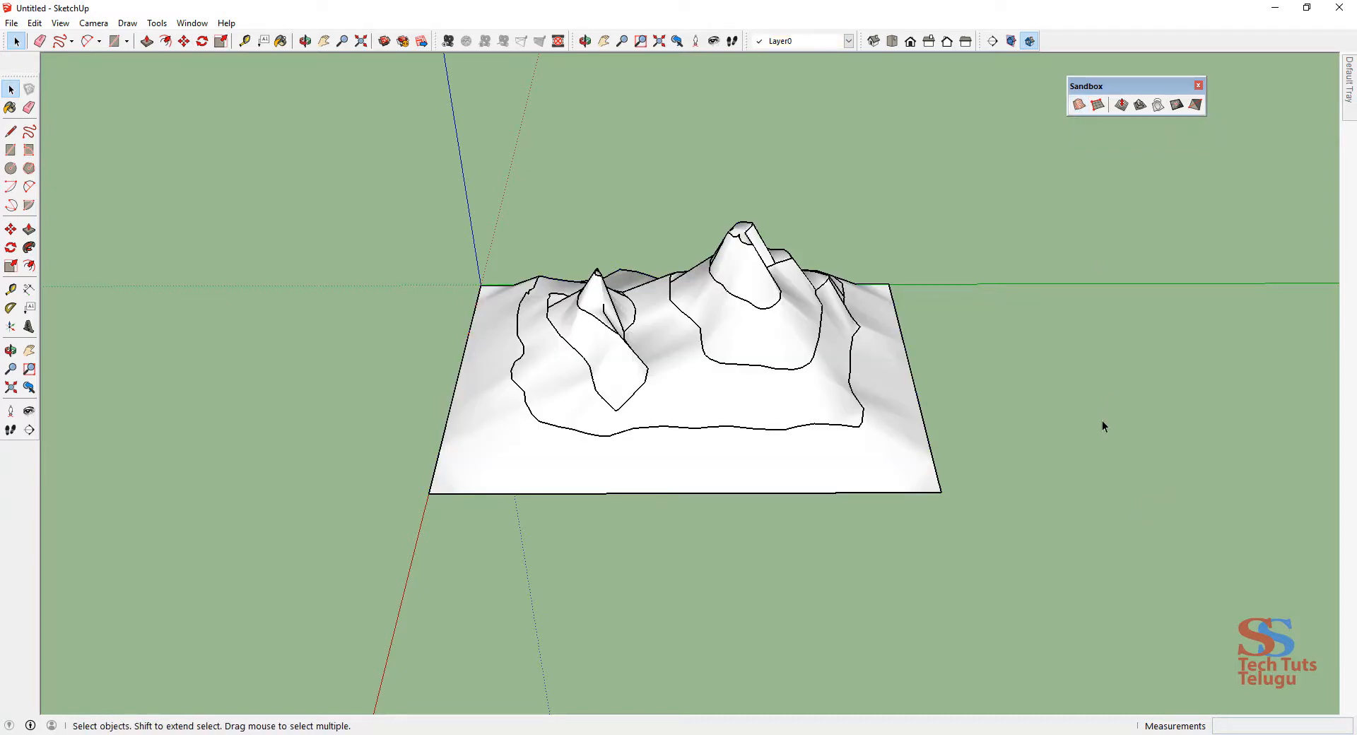
Step: Move the terrain group about 184' along the green axis, clear of the contour lines
key(o)
mouse_move(704, 403)
mouse_down()
mouse_move(900, 423)
mouse_move(685, 427)
mouse_move(853, 349)
mouse_move(709, 282)
mouse_move(403, 394)
mouse_move(767, 324)
mouse_move(535, 325)
mouse_move(782, 363)
mouse_move(467, 376)
mouse_move(1056, 285)
mouse_move(793, 375)
mouse_move(606, 403)
mouse_move(693, 442)
mouse_move(818, 463)
mouse_move(903, 461)
mouse_move(688, 364)
mouse_move(597, 297)
mouse_move(827, 396)
mouse_move(700, 404)
mouse_up()
key(space)
click(702, 485)
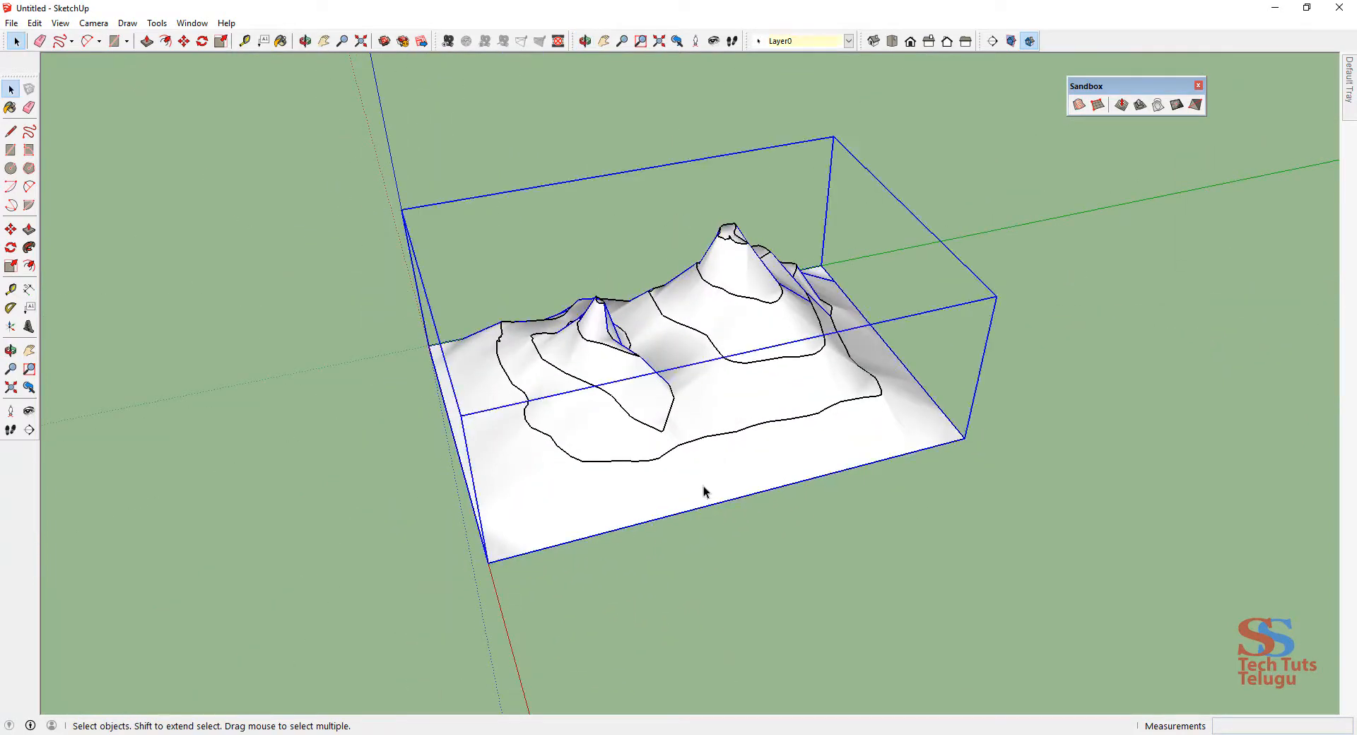
key(o)
drag(726, 472, 565, 407)
key(m)
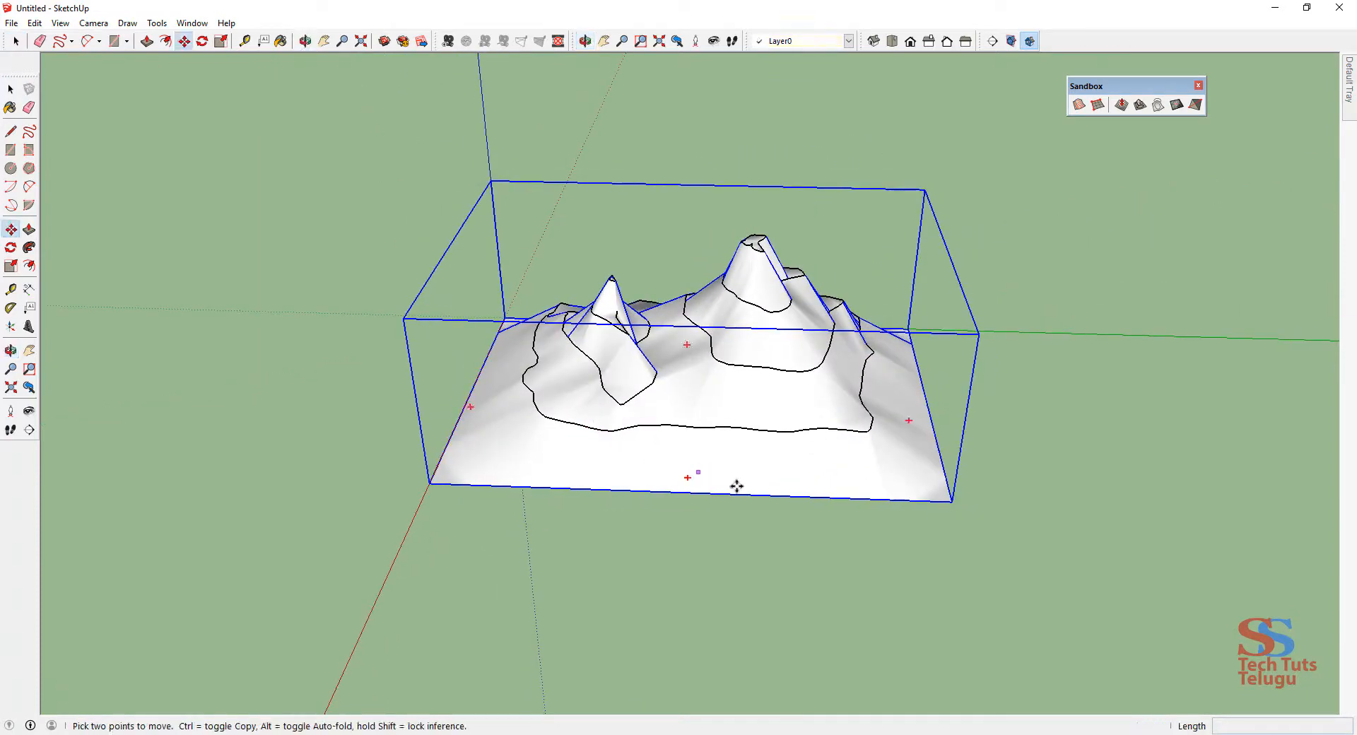
click(950, 503)
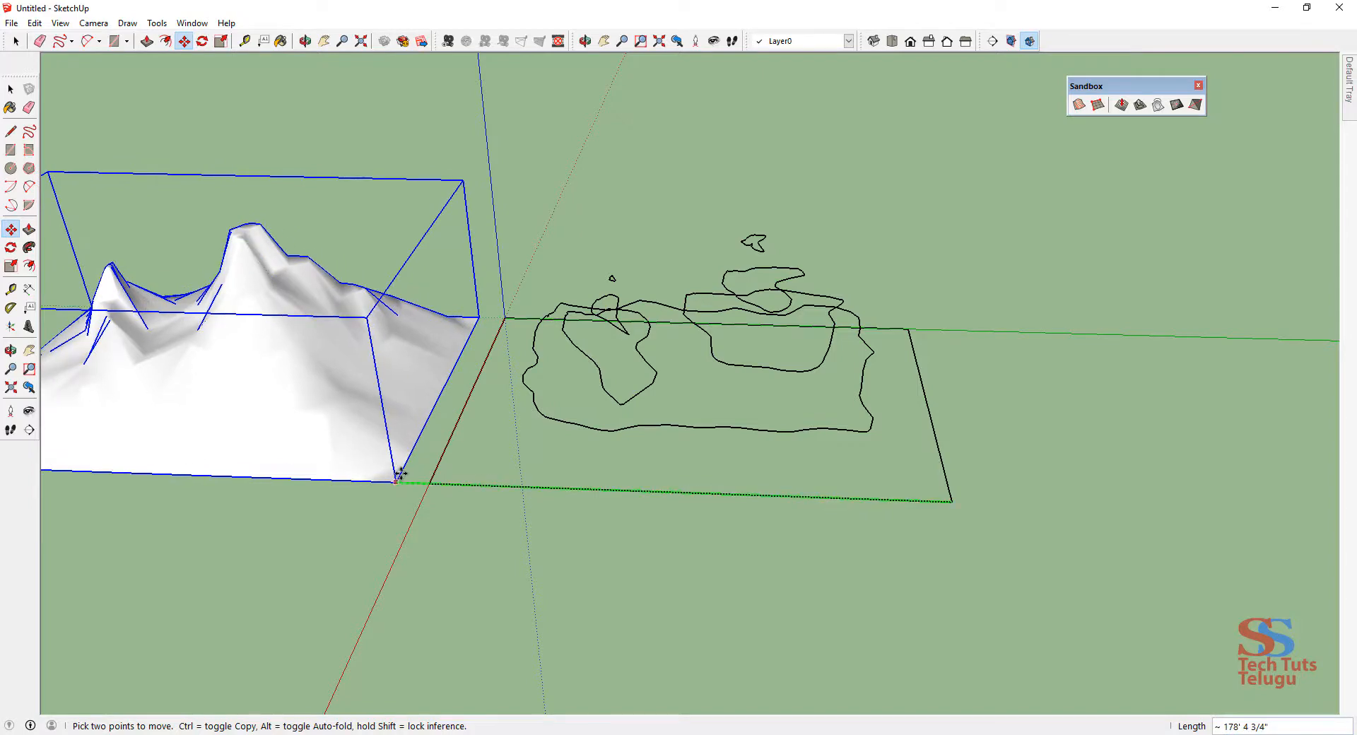
click(379, 477)
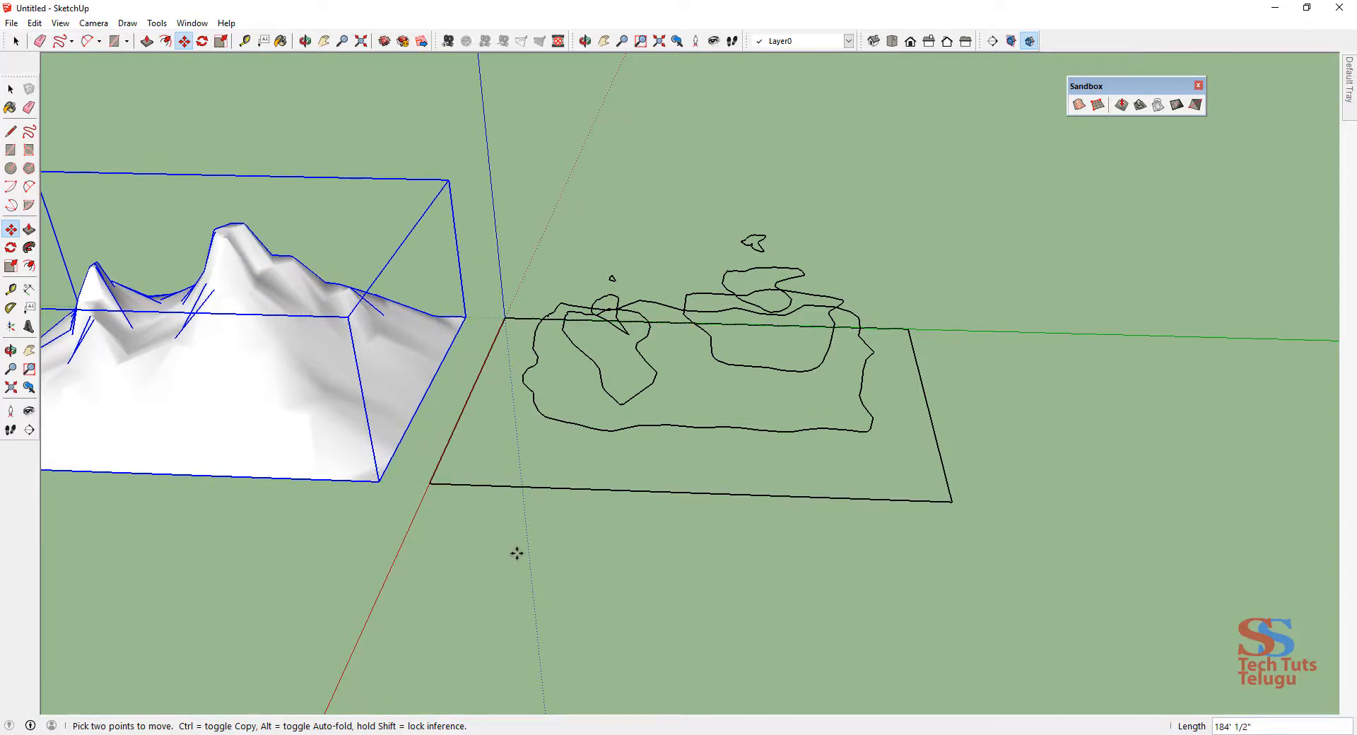
Step: Delete the original rectangle and all contour lines beside the terrain
key(h)
drag(409, 521, 735, 525)
key(space)
click(689, 587)
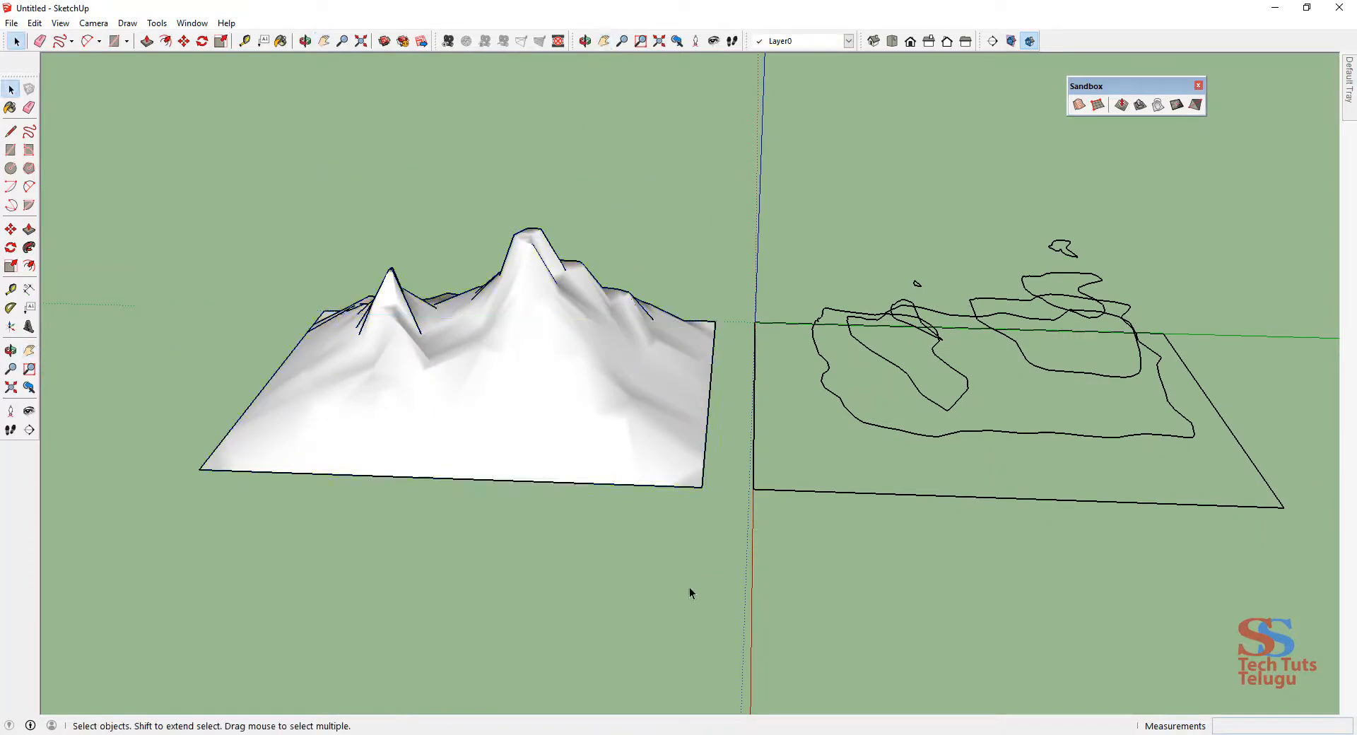
key(o)
drag(540, 564, 831, 551)
key(space)
click(959, 511)
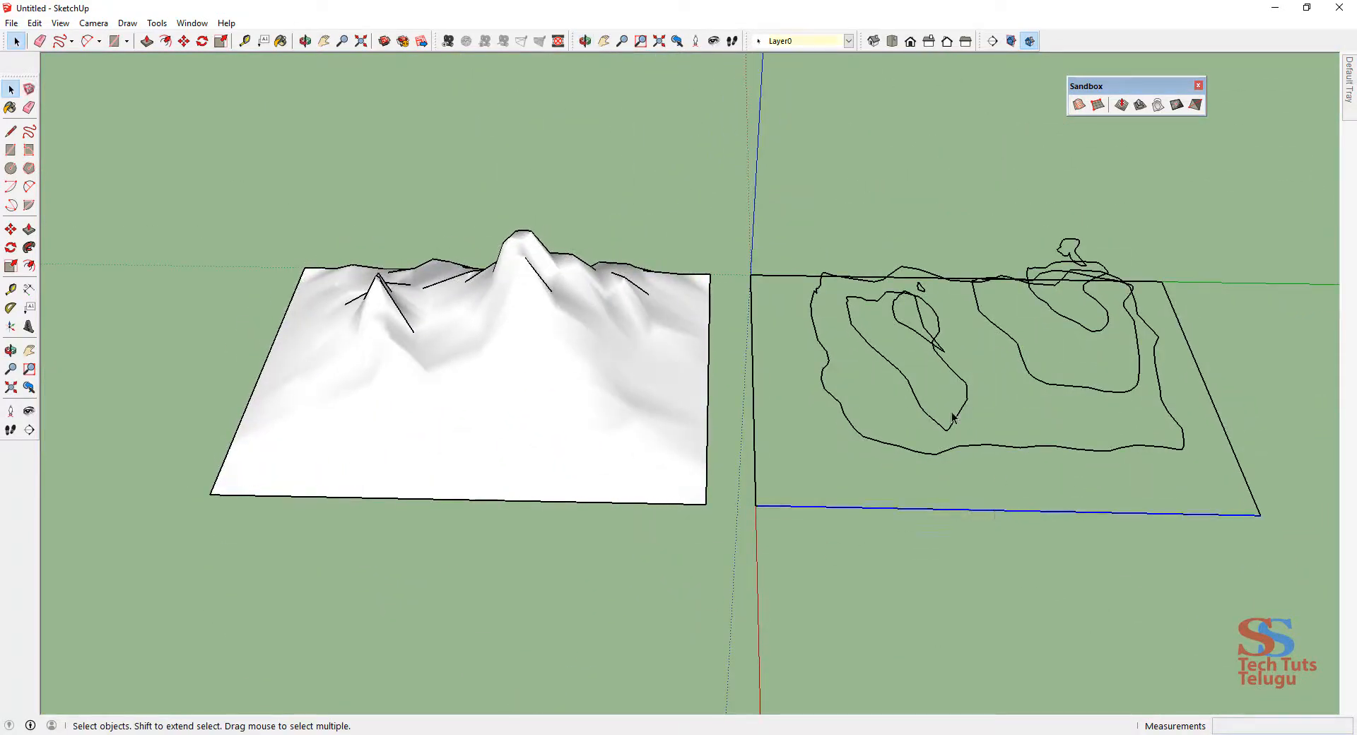
drag(1194, 200, 1087, 612)
drag(744, 597, 741, 596)
key(Delete)
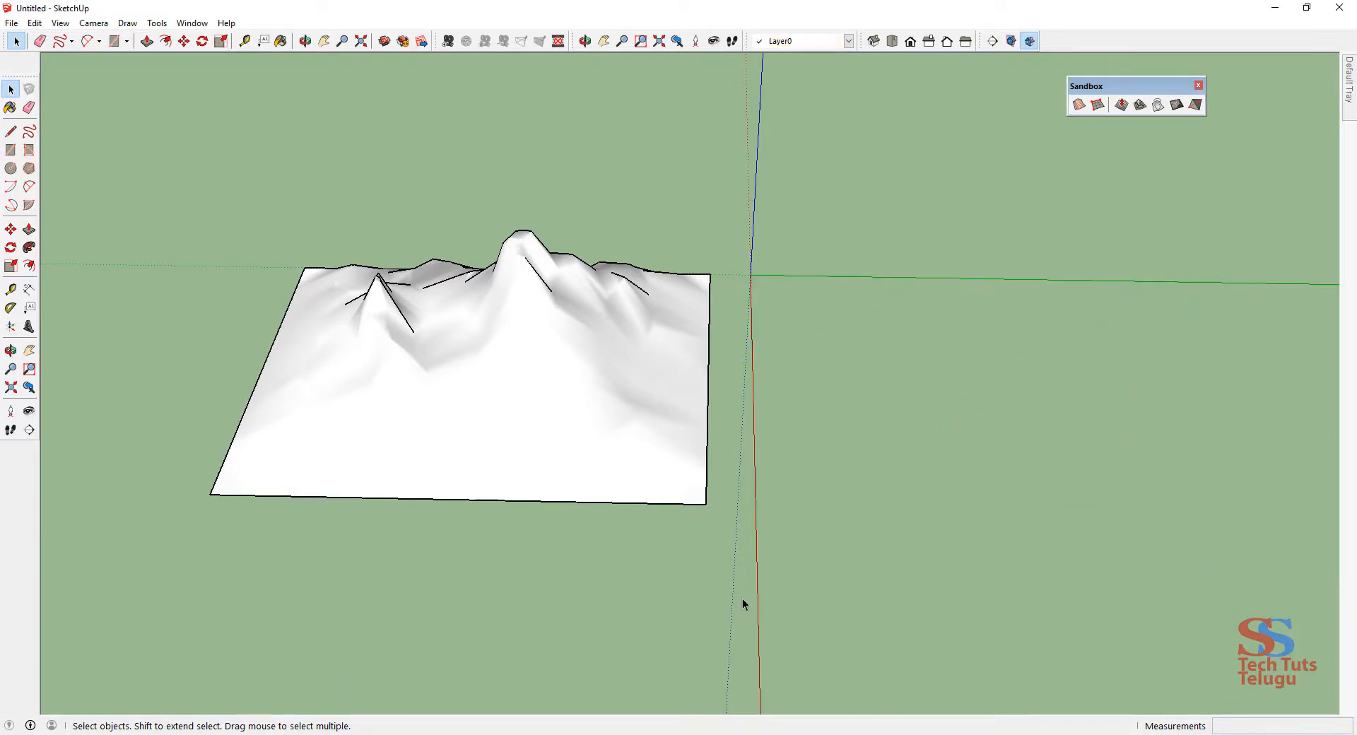
Step: Select the terrain group, inspect its slopes from several sides, and pin the Default Tray open
middle_drag(798, 555, 1004, 547)
middle_drag(691, 533, 589, 418)
middle_drag(666, 453, 681, 575)
click(536, 287)
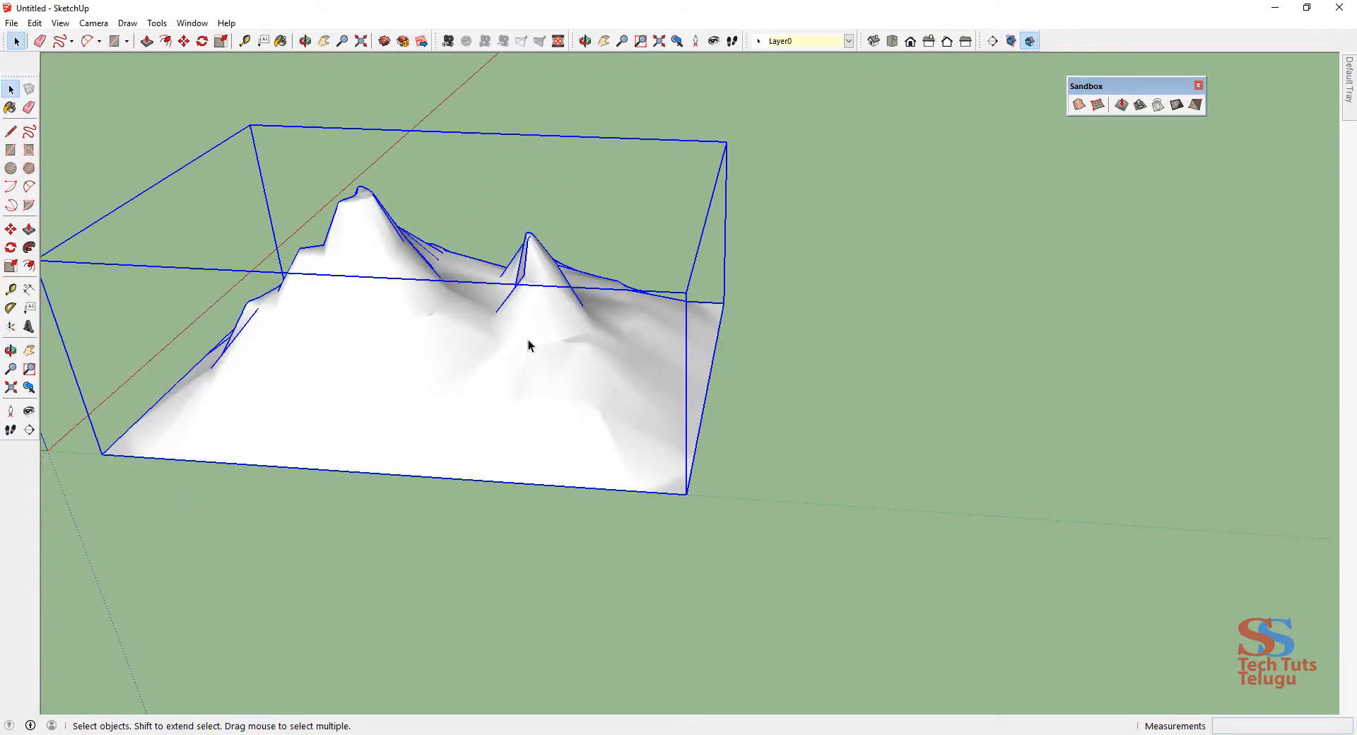
middle_drag(530, 342, 581, 518)
middle_drag(750, 504, 607, 378)
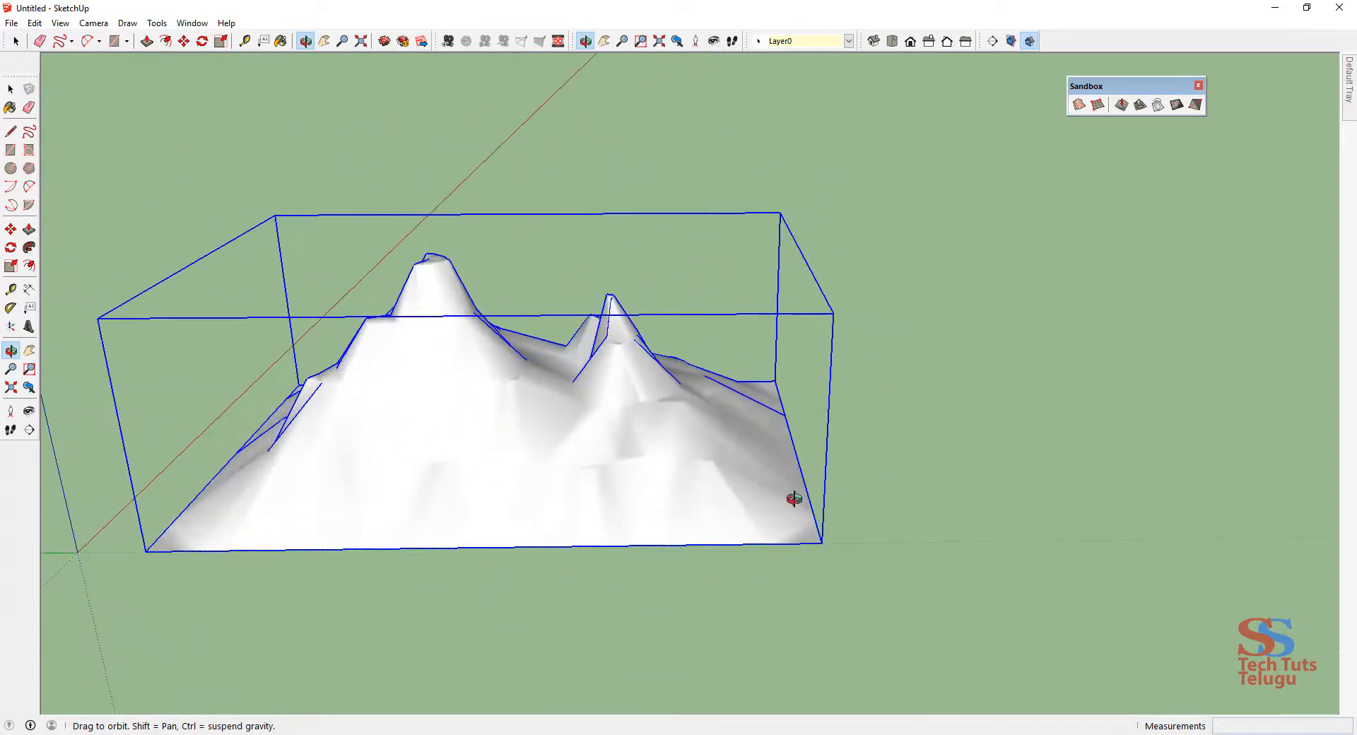
mouse_move(1351, 88)
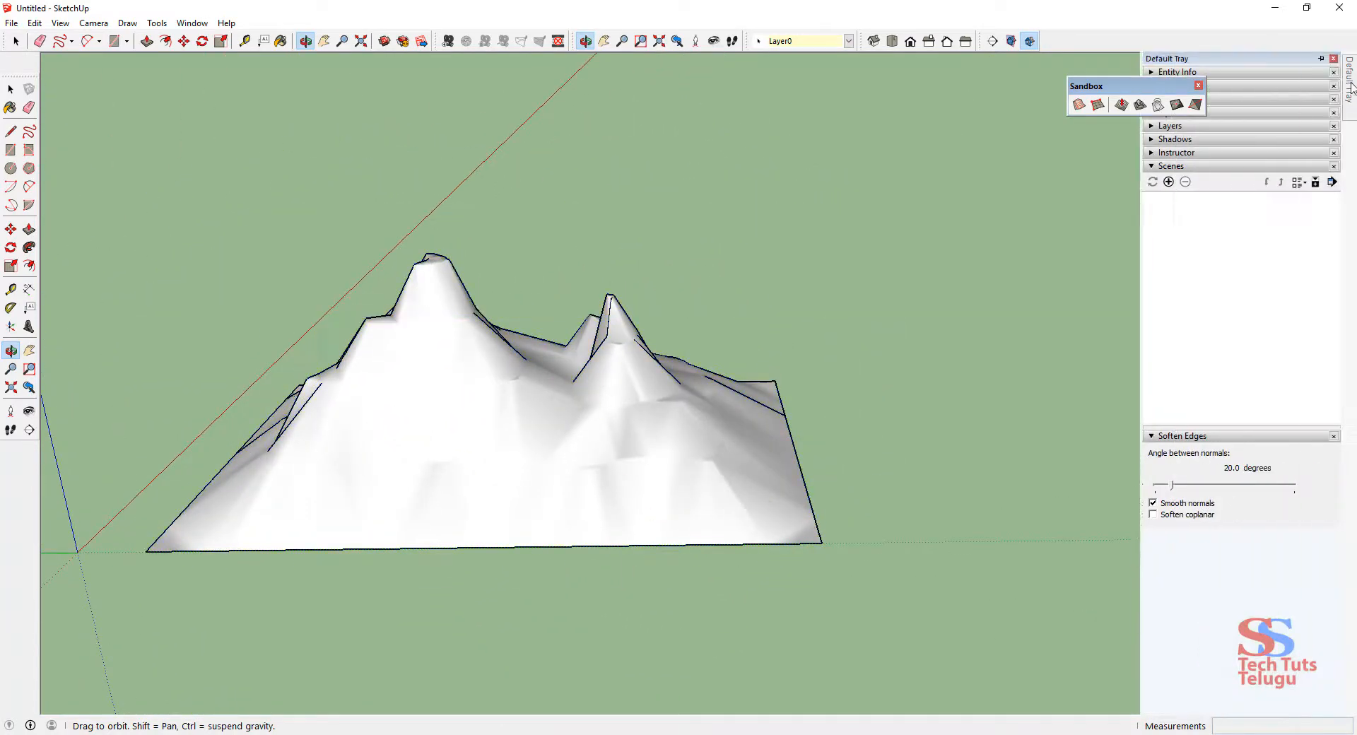
click(1321, 61)
Step: Soften the two-peaked terrain group's edges with Soften coplanar enabled and a larger angle between normals
right_click(422, 513)
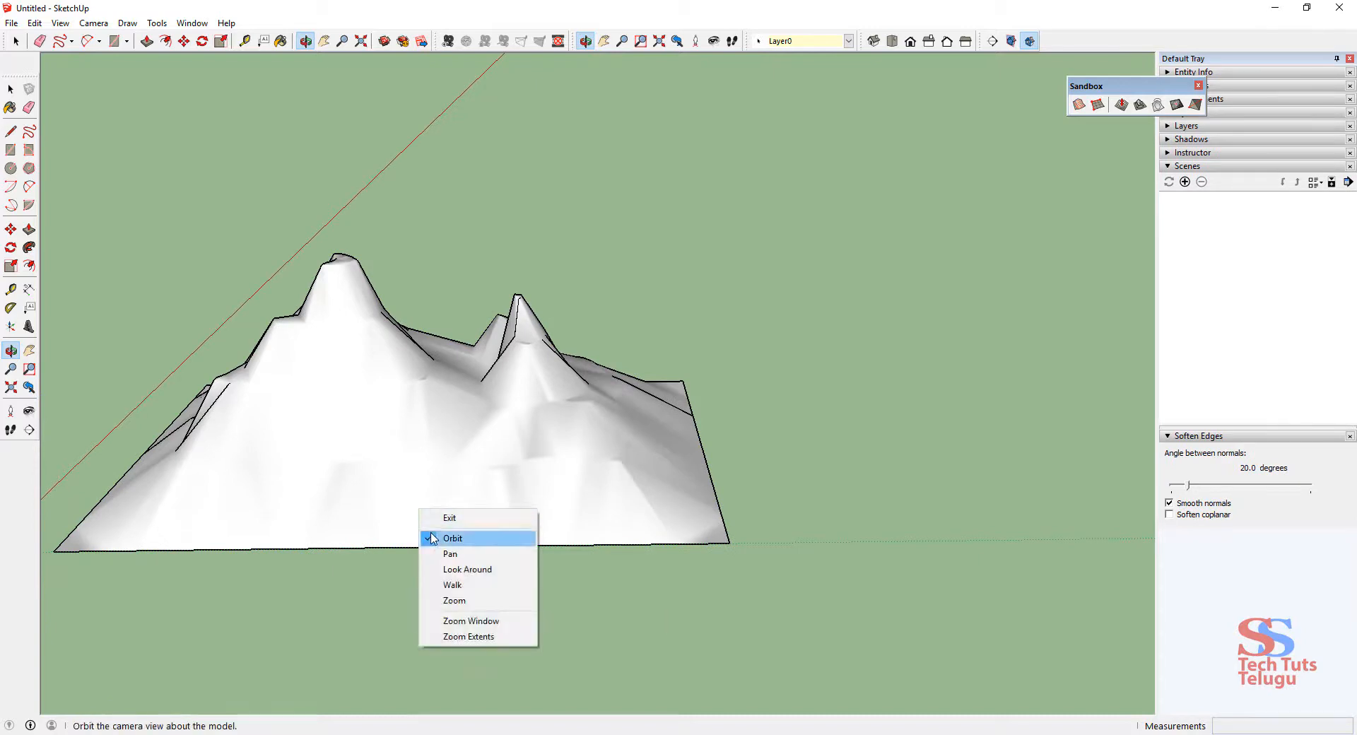
key(Escape)
key(space)
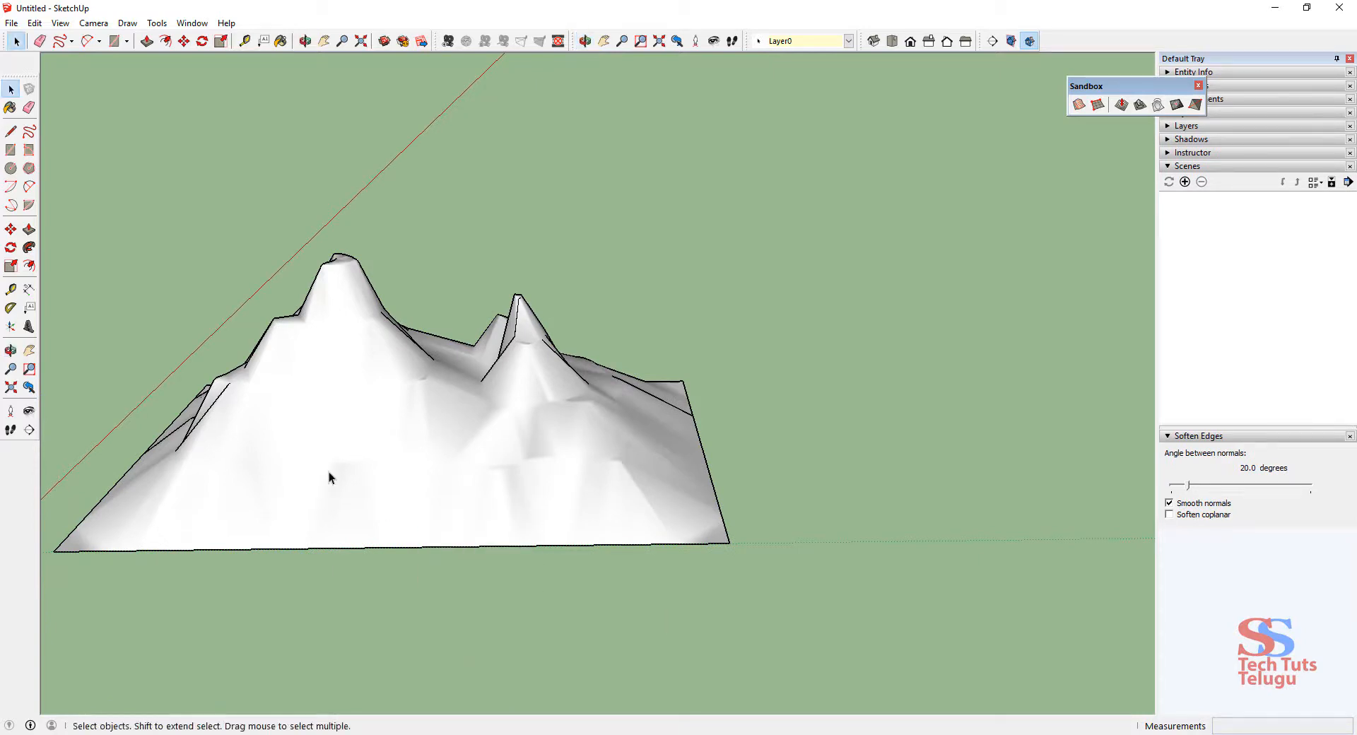
right_click(329, 477)
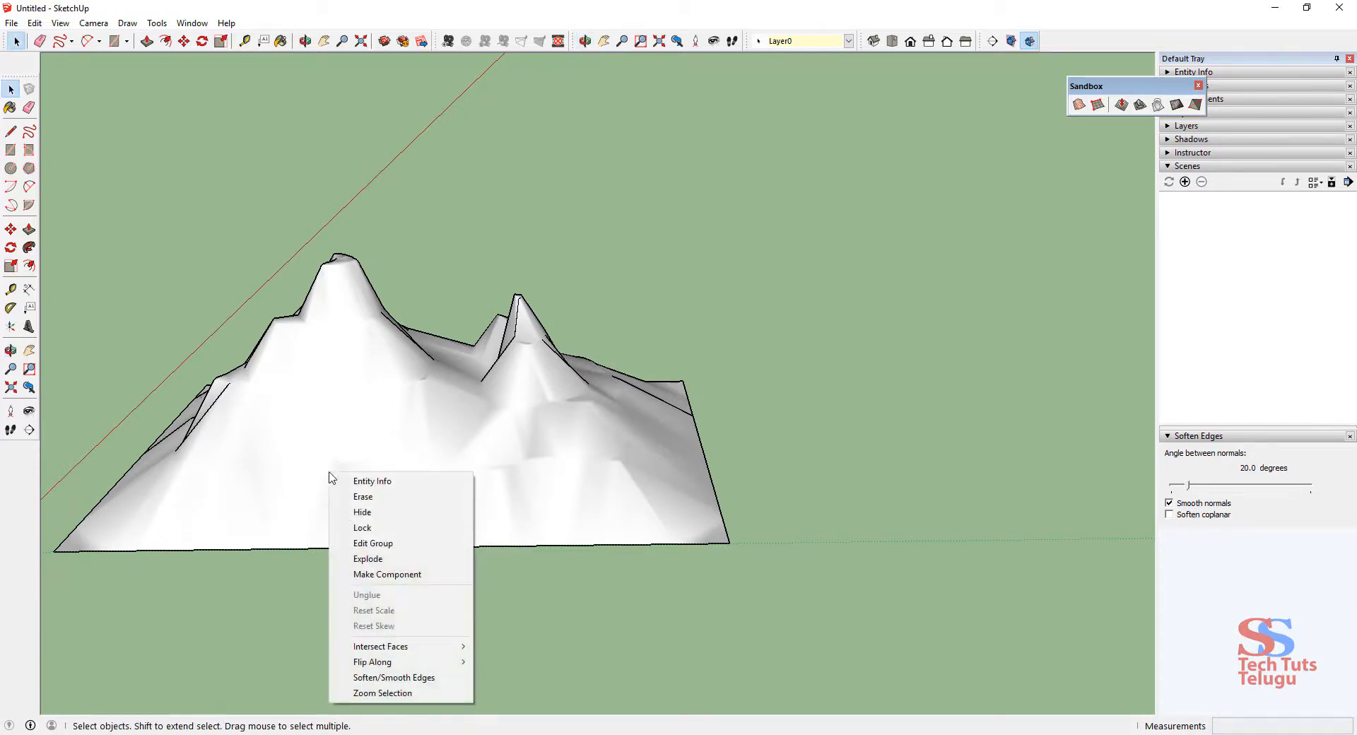
click(407, 678)
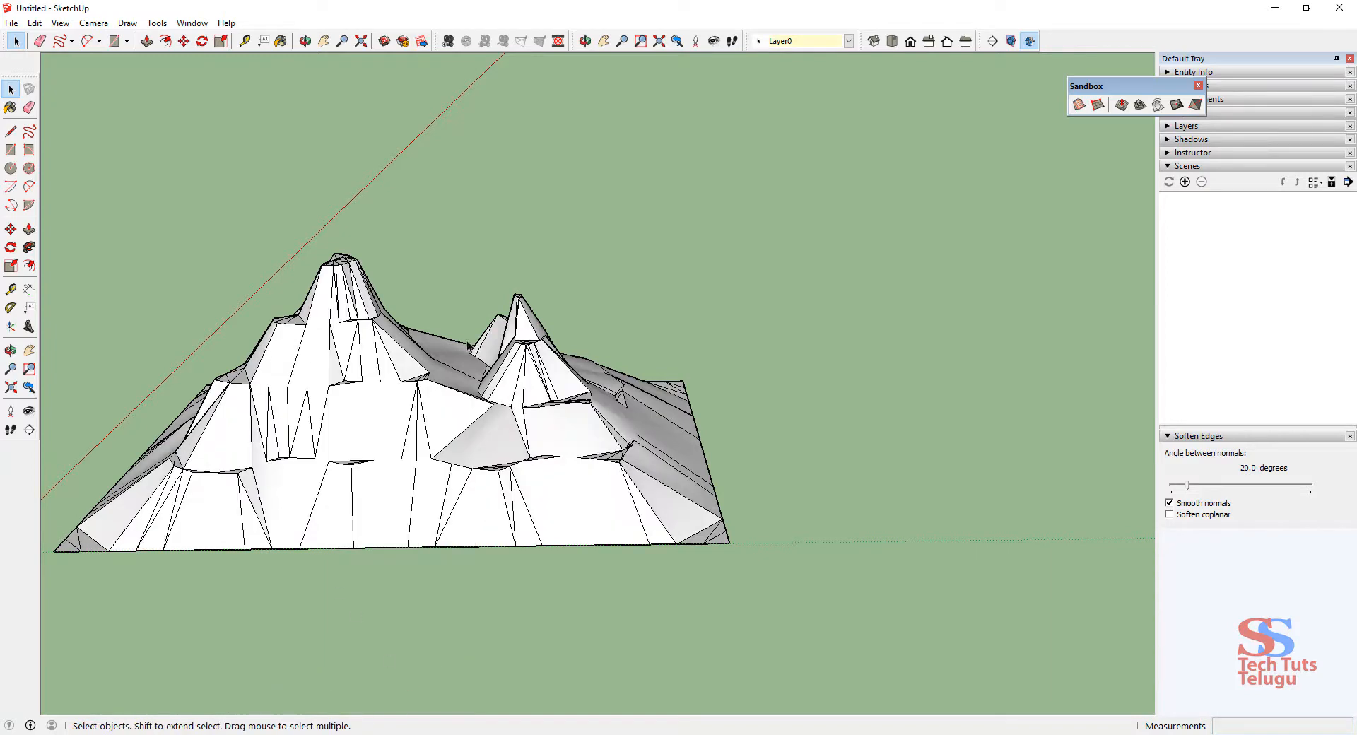
click(1169, 516)
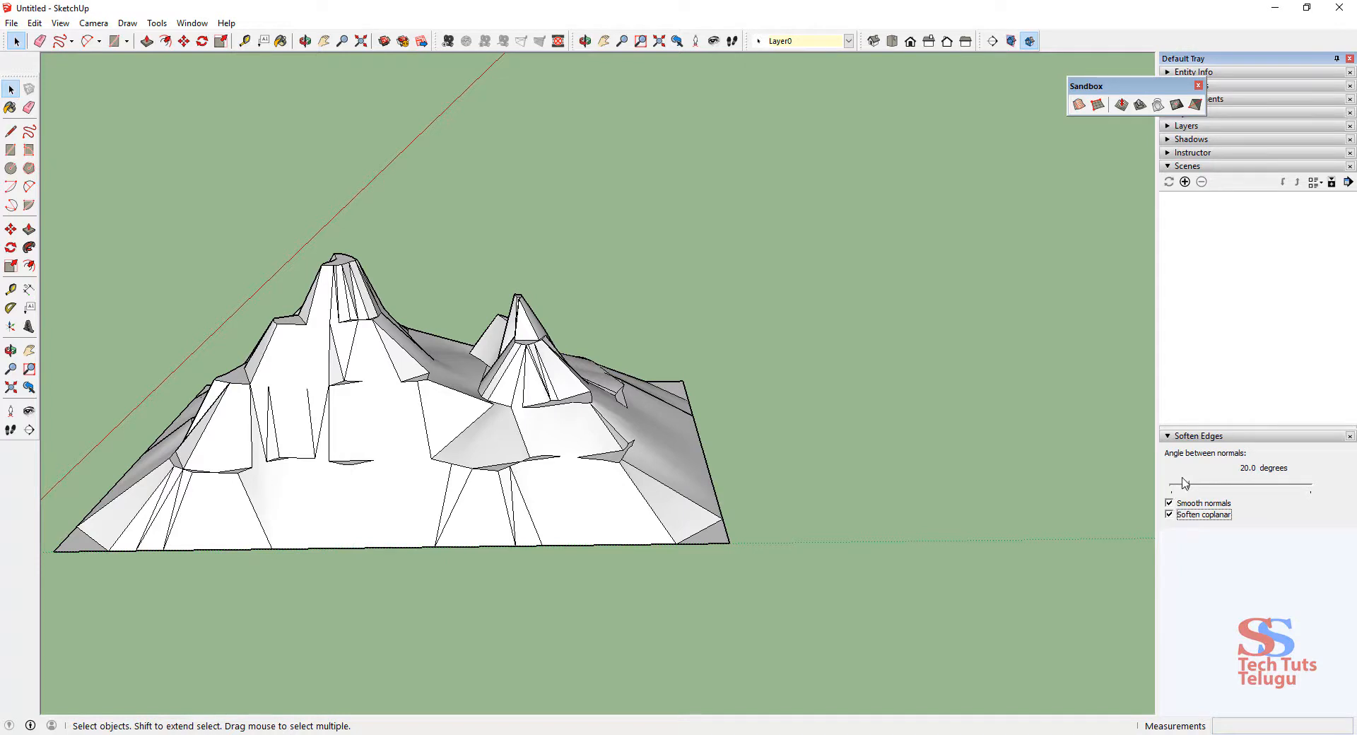
drag(1190, 491, 1255, 489)
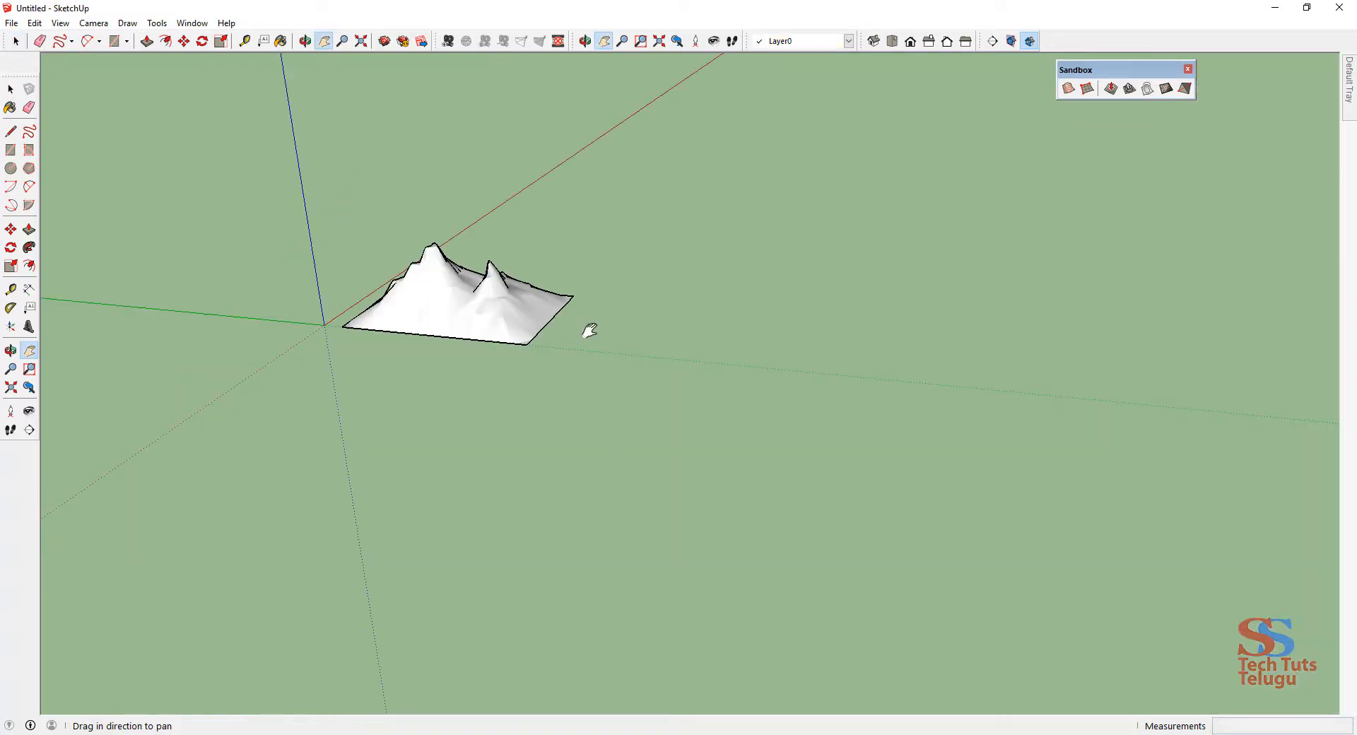
Step: Draw a flat rectangular Sandbox From Scratch grid with 50' spacing on the ground beside the two-peaked terrain
click(1087, 89)
scroll(806, 354, up, 2)
click(525, 357)
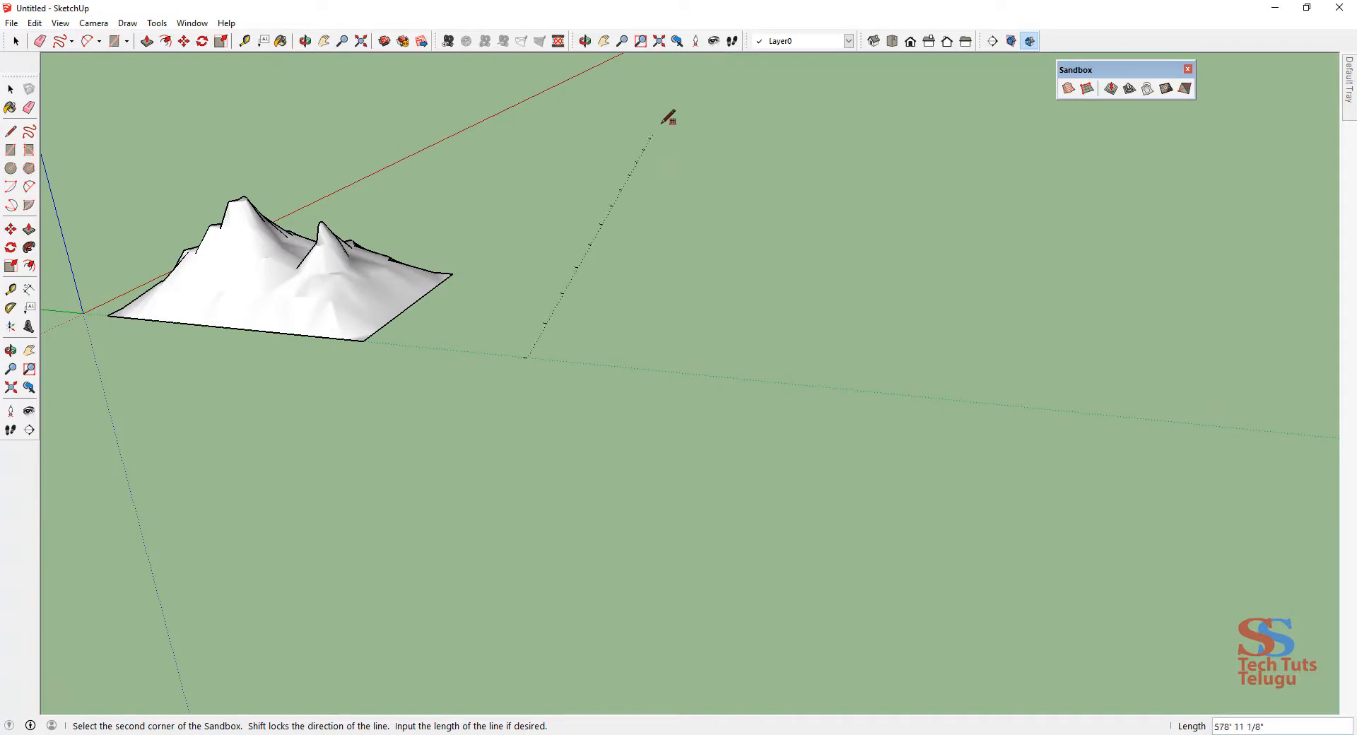
scroll(665, 122, down, 2)
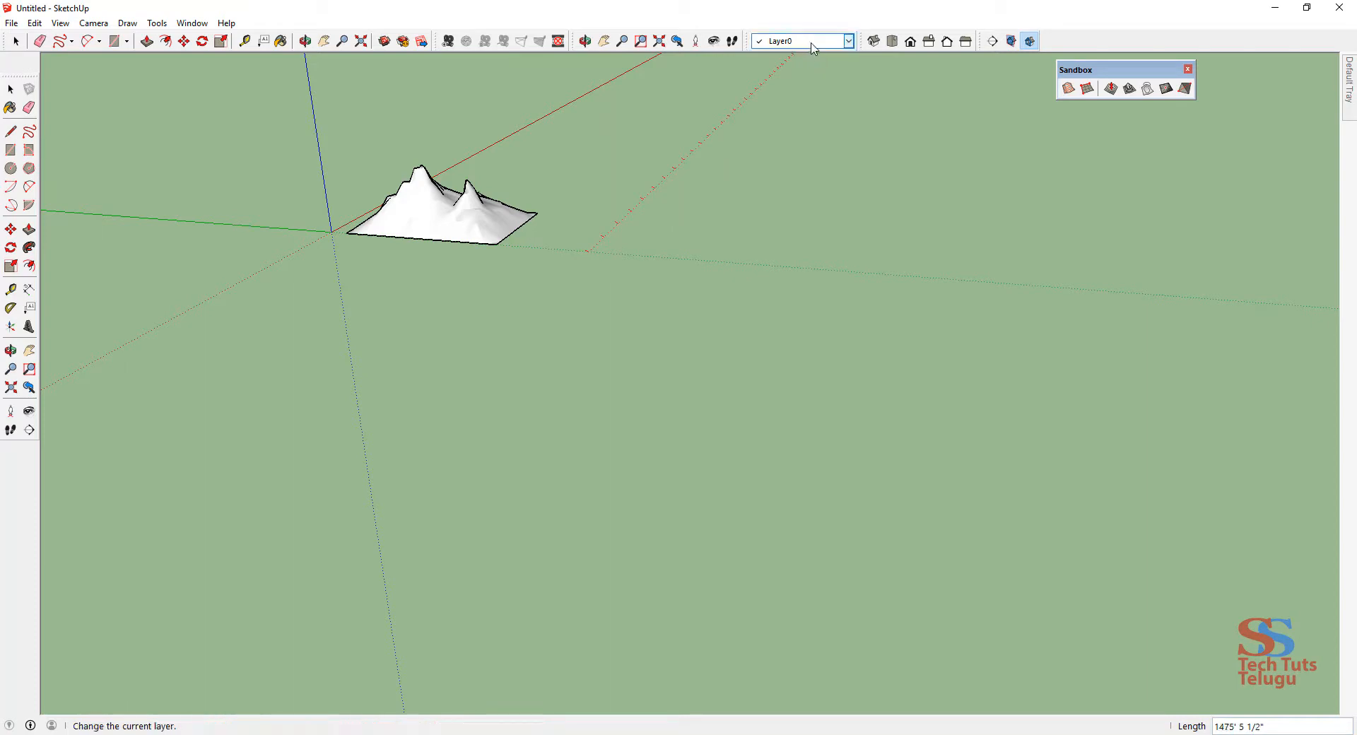
click(784, 71)
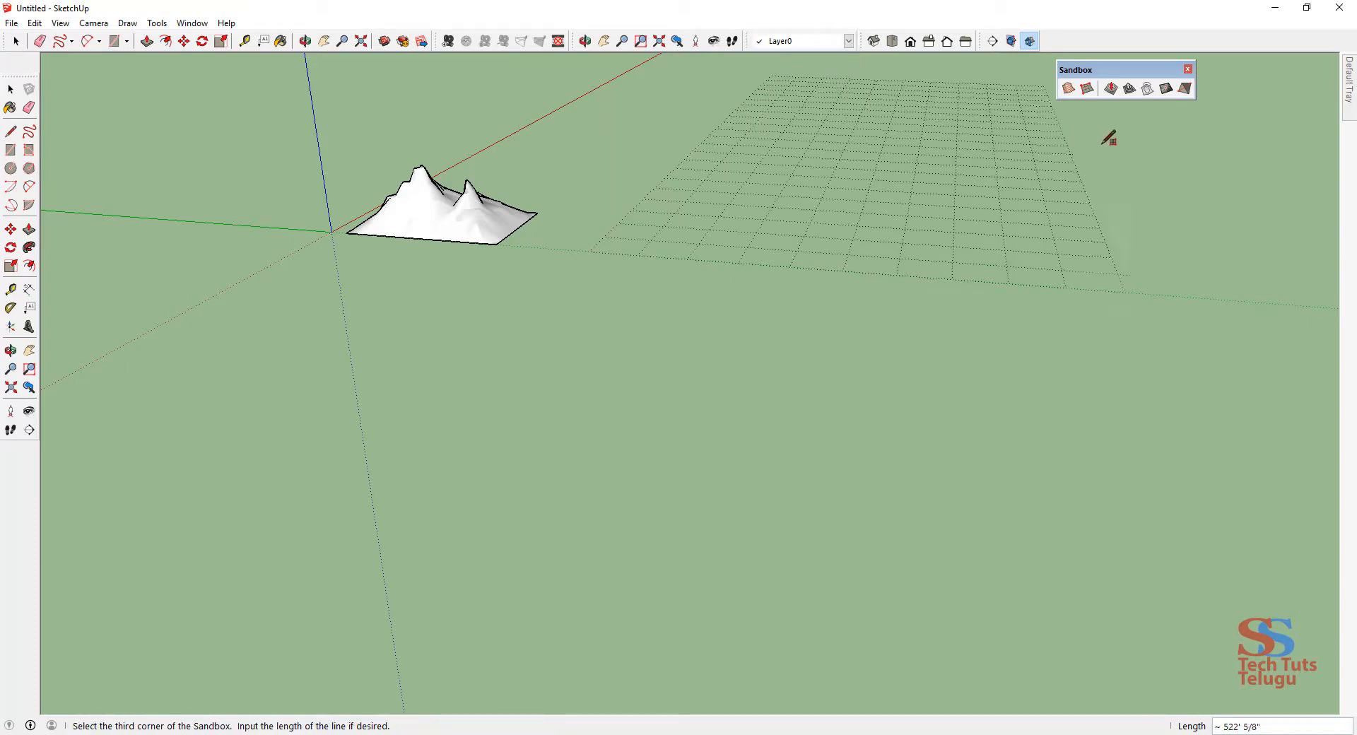
click(1201, 150)
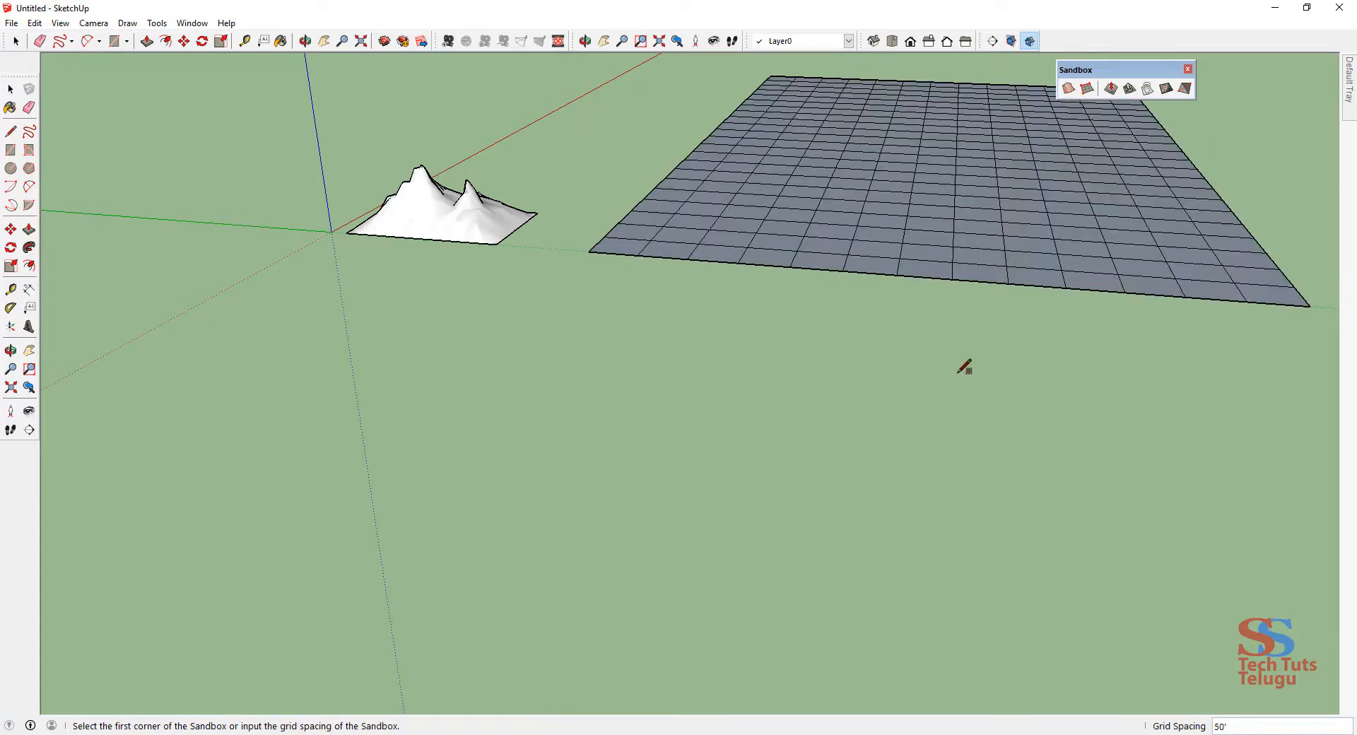
Step: Explode the flat grid group so its mesh can be edited directly
key(h)
drag(1025, 332, 879, 436)
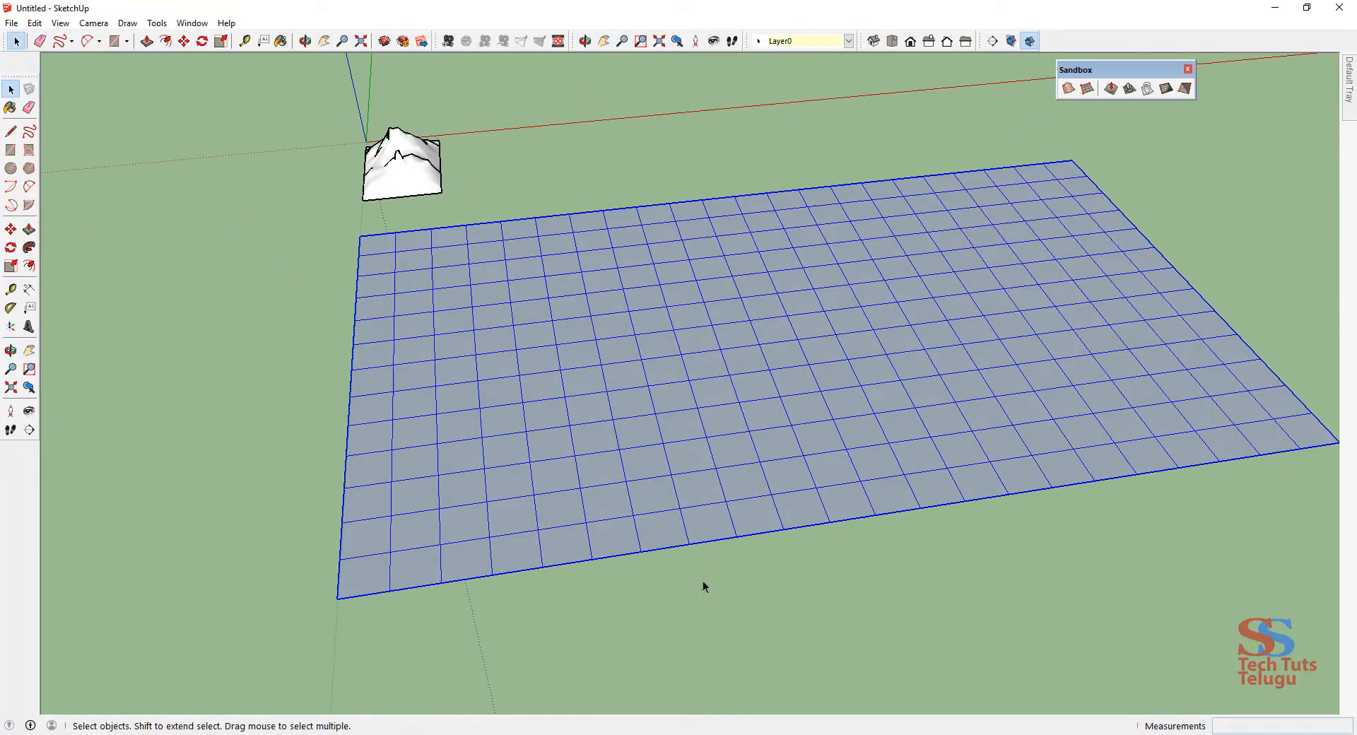
double_click(639, 453)
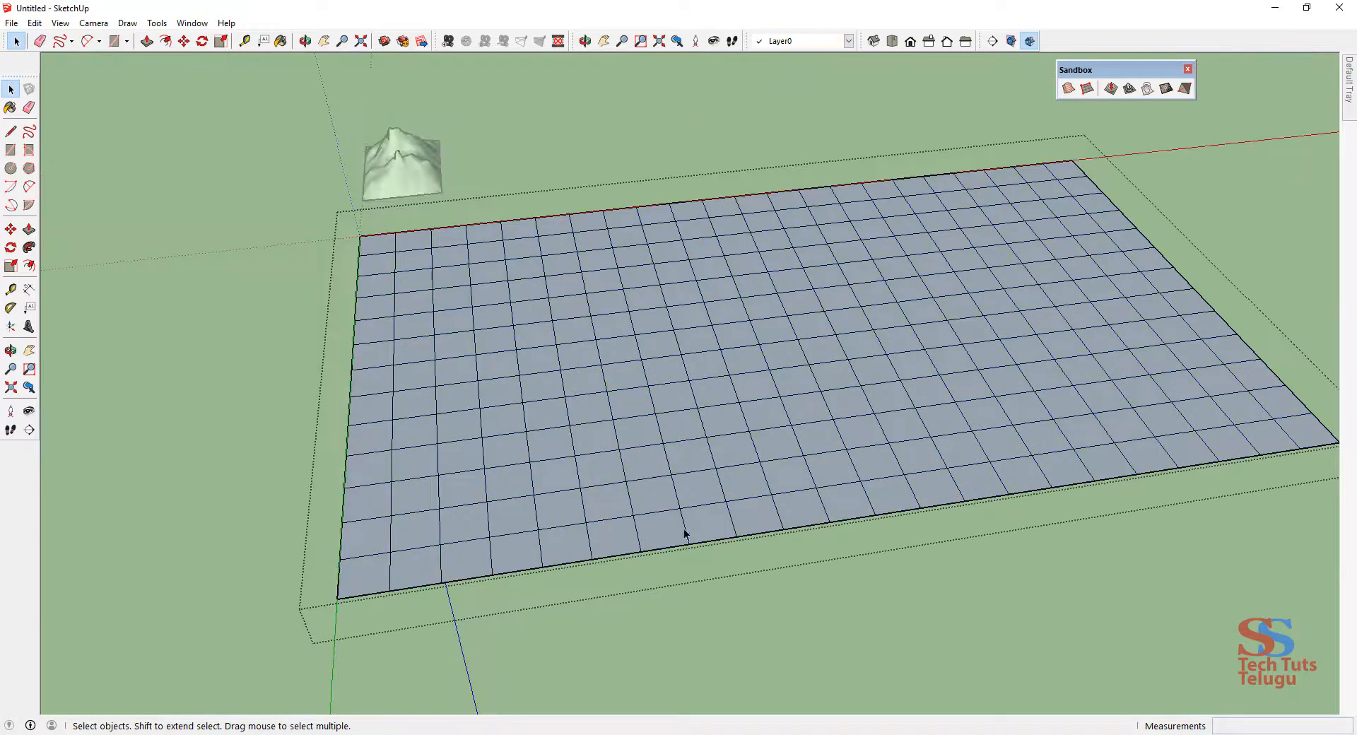
click(697, 588)
click(663, 520)
right_click(643, 406)
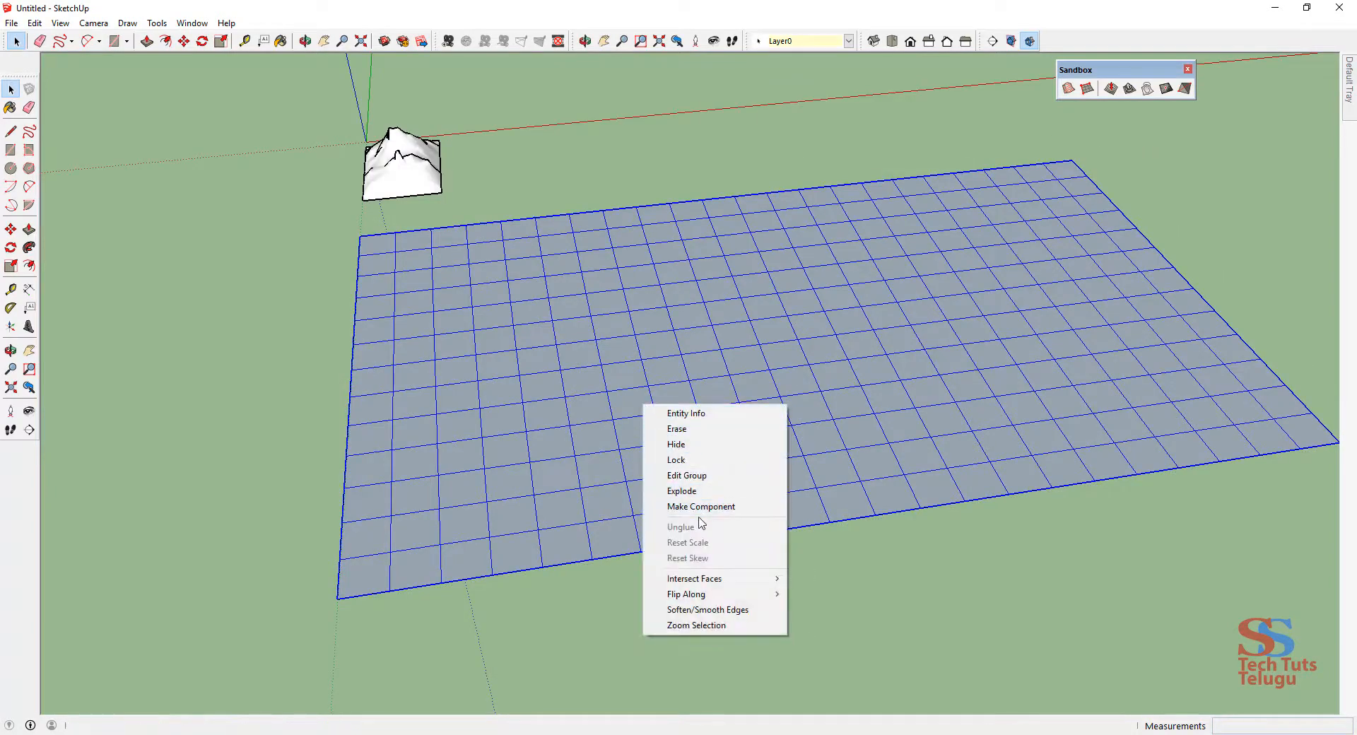
click(683, 492)
Step: Smoove three hills across the middle and back of the grid with a 100' radius, raising the back one about 114'
click(1112, 89)
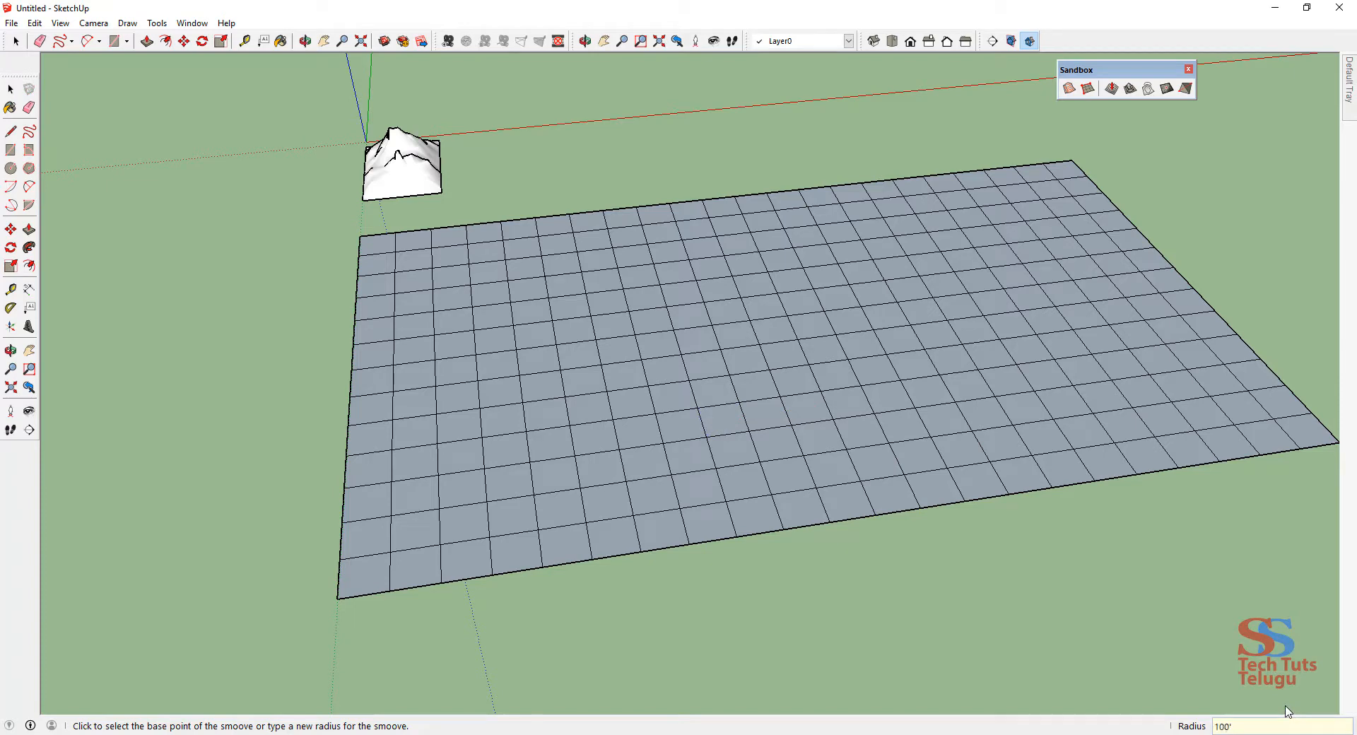
click(690, 382)
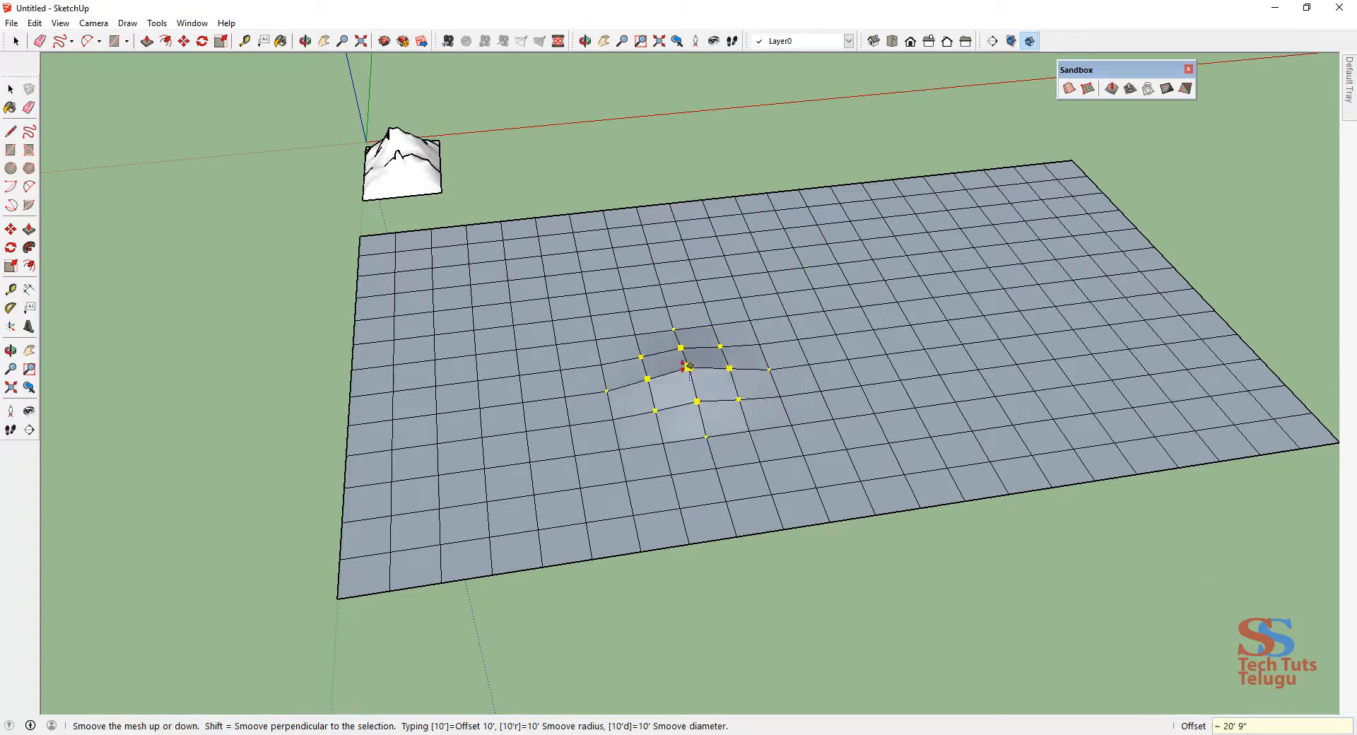
click(791, 269)
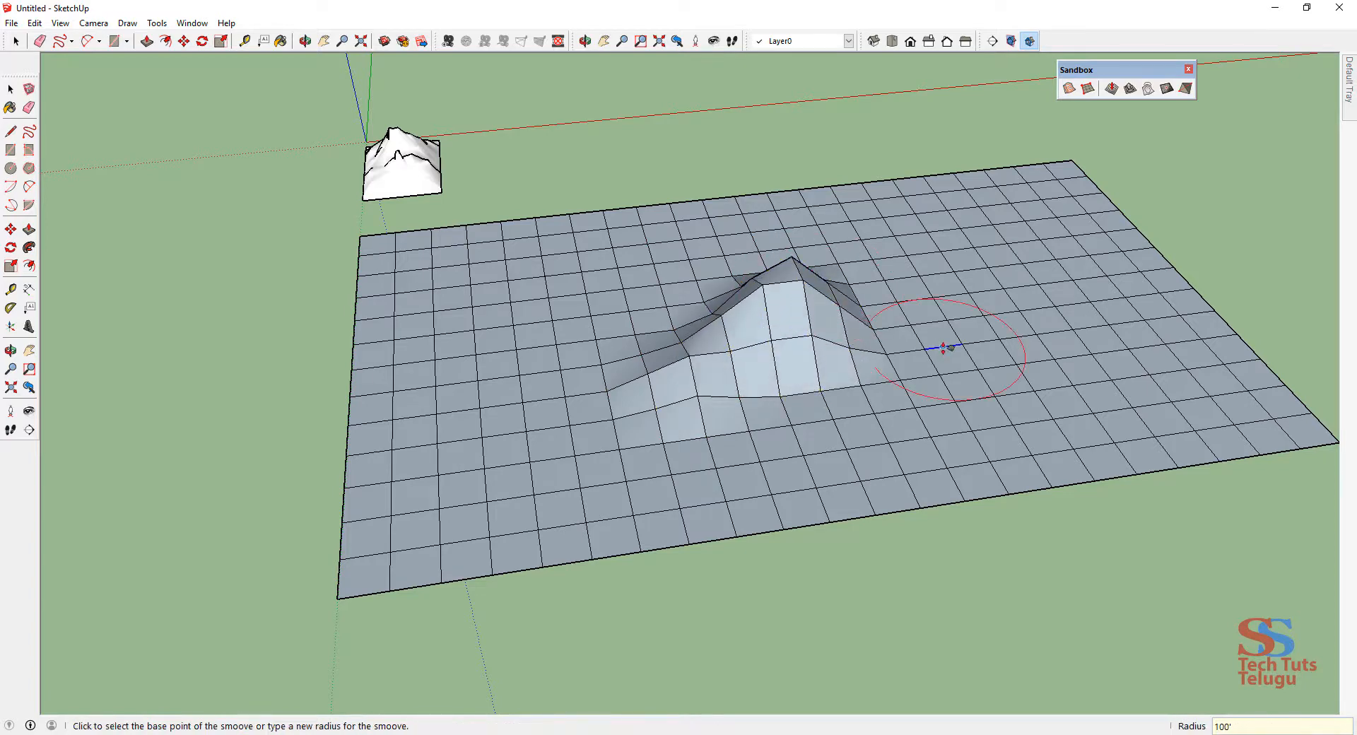
click(958, 322)
click(958, 311)
click(608, 315)
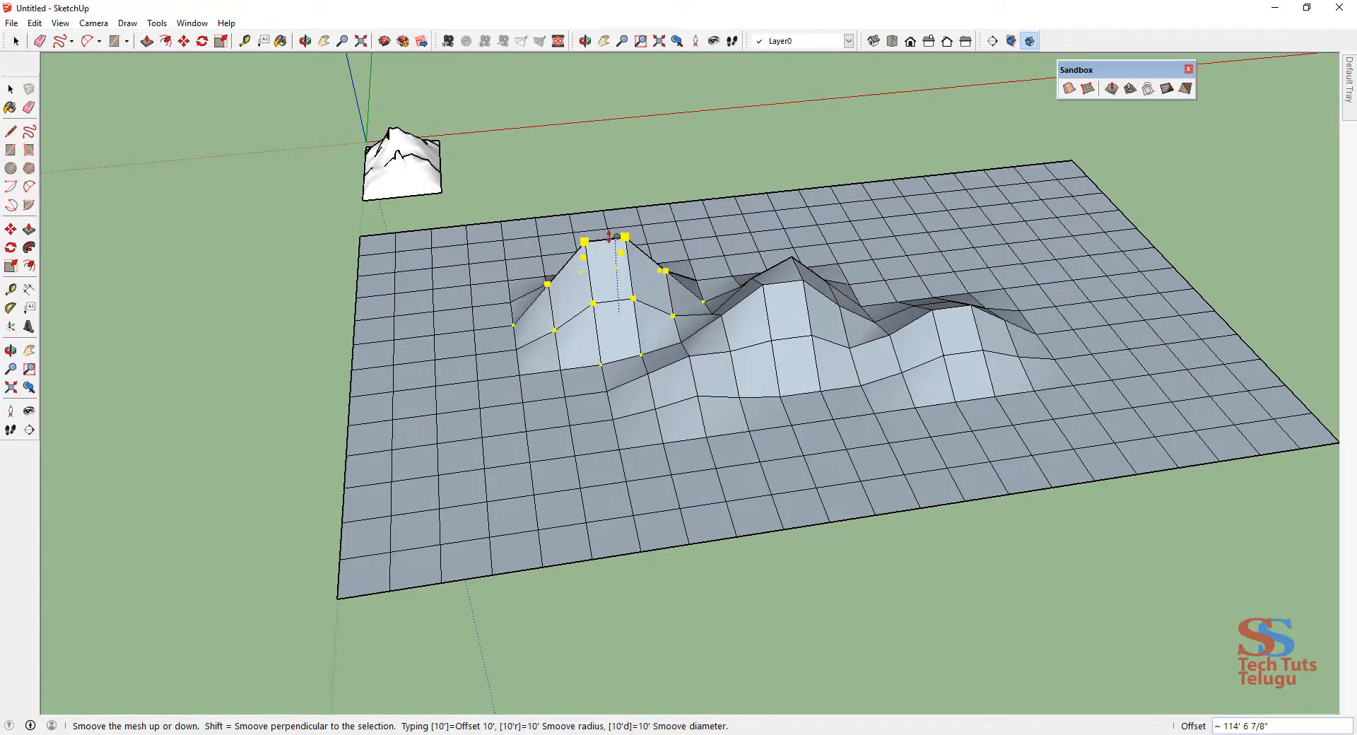
click(608, 240)
Step: Smoove two low neighbouring hills near the grid's front edge with a 100' radius
click(528, 458)
click(531, 439)
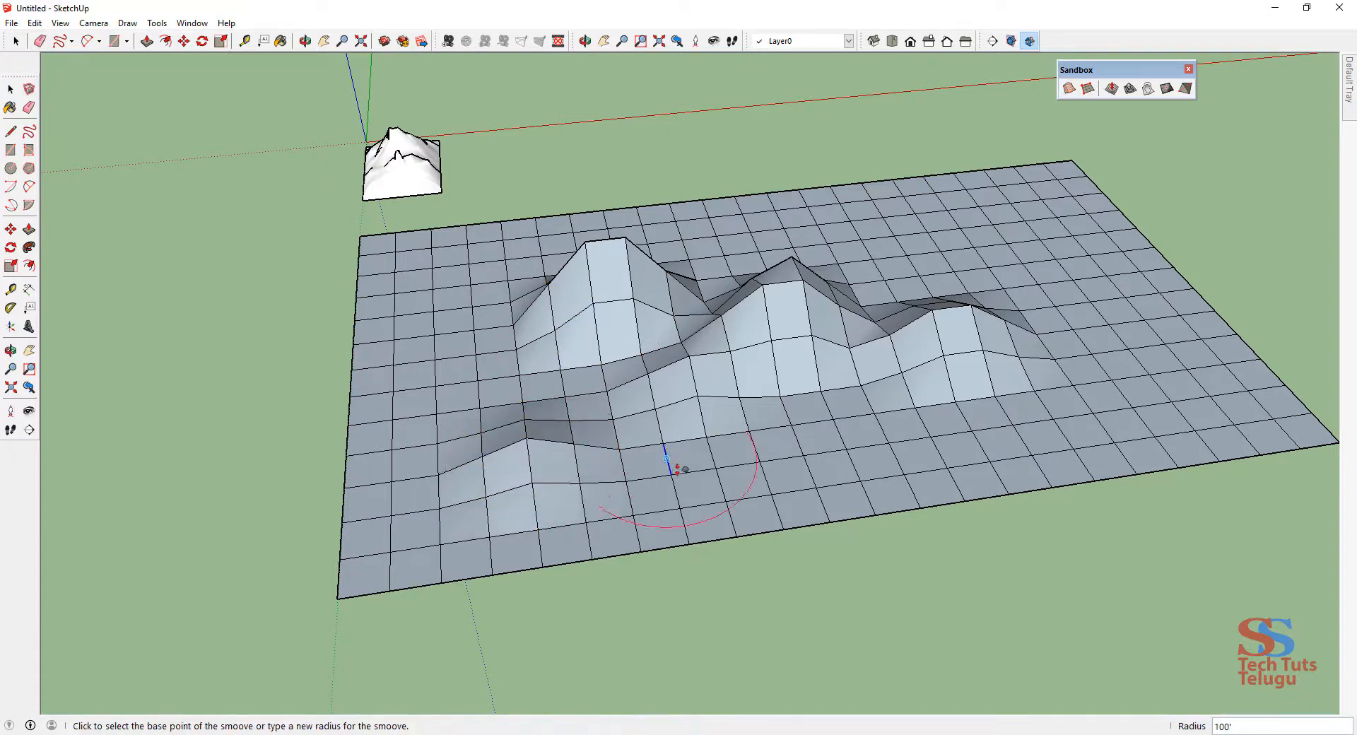
click(705, 465)
click(713, 458)
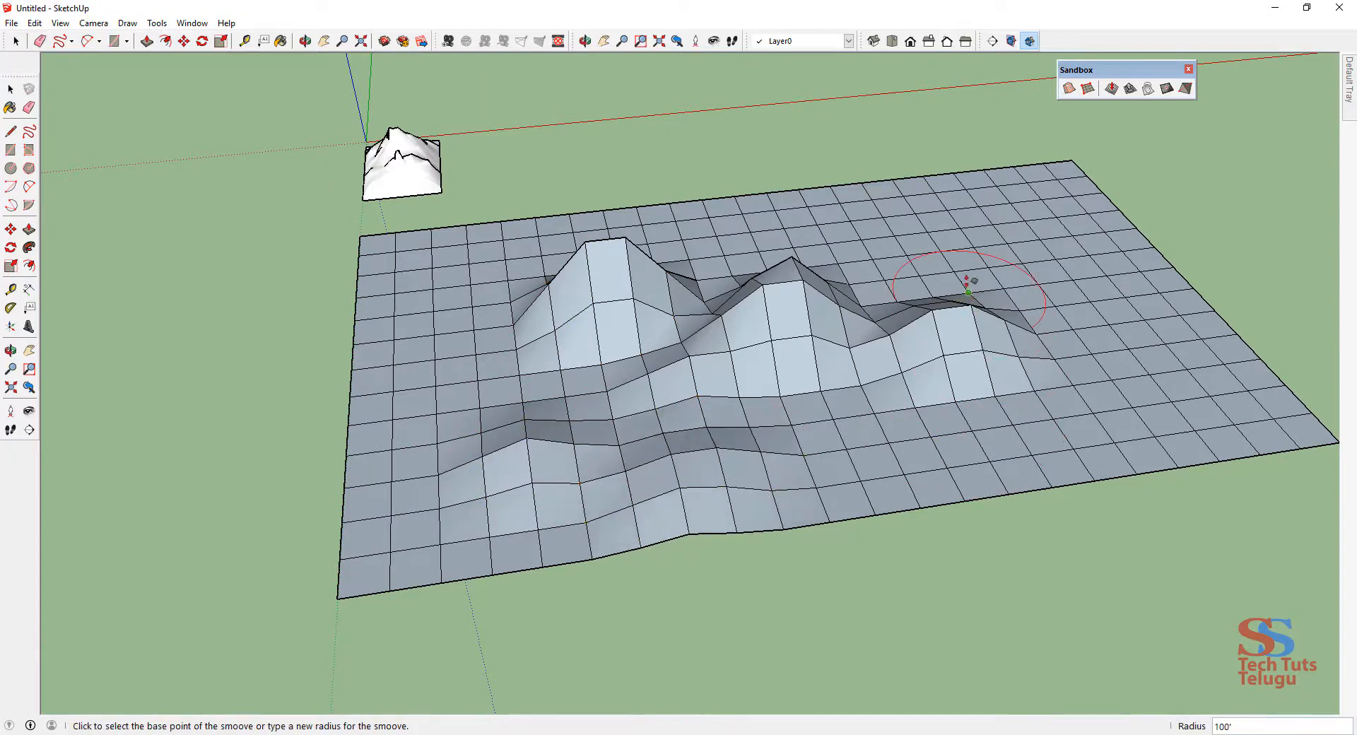
Step: Smoove two tall peaks at the grid's far end and one low hill along its back edge with a 100' radius
click(978, 253)
click(1004, 187)
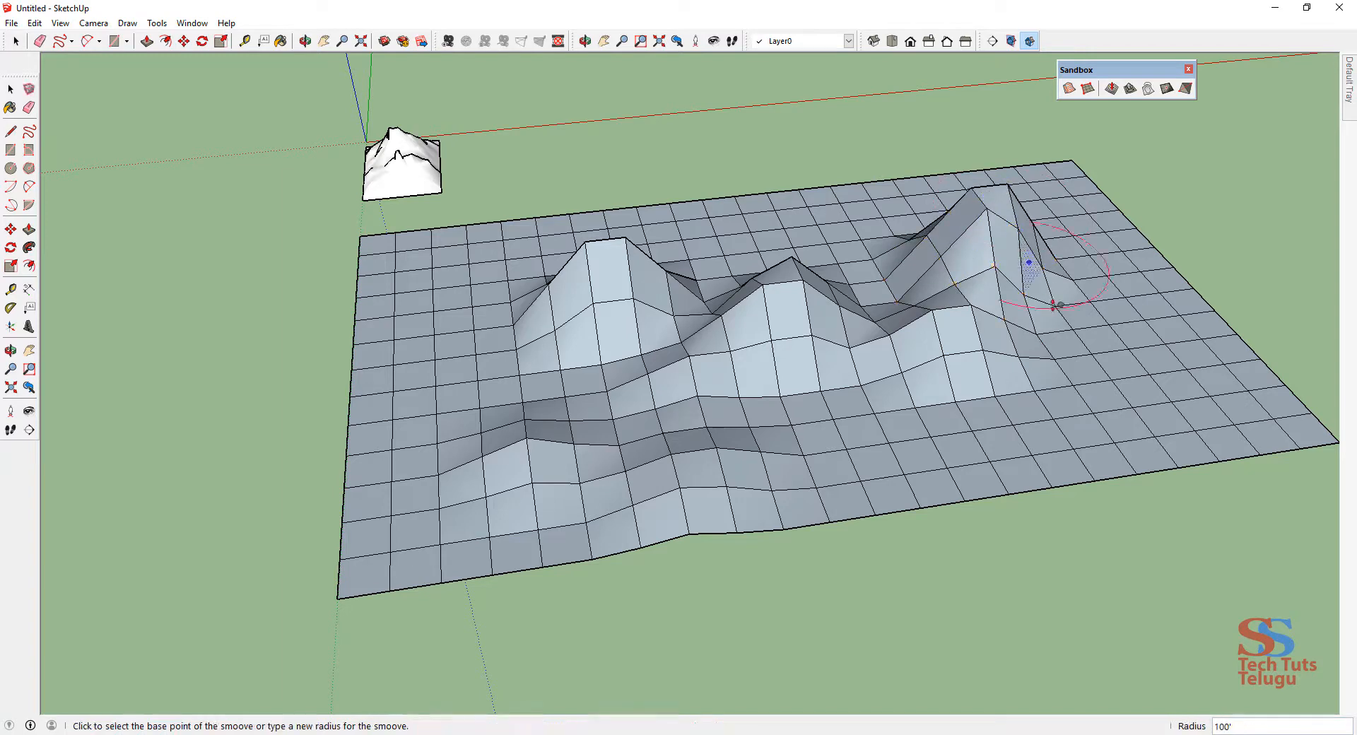
click(1124, 346)
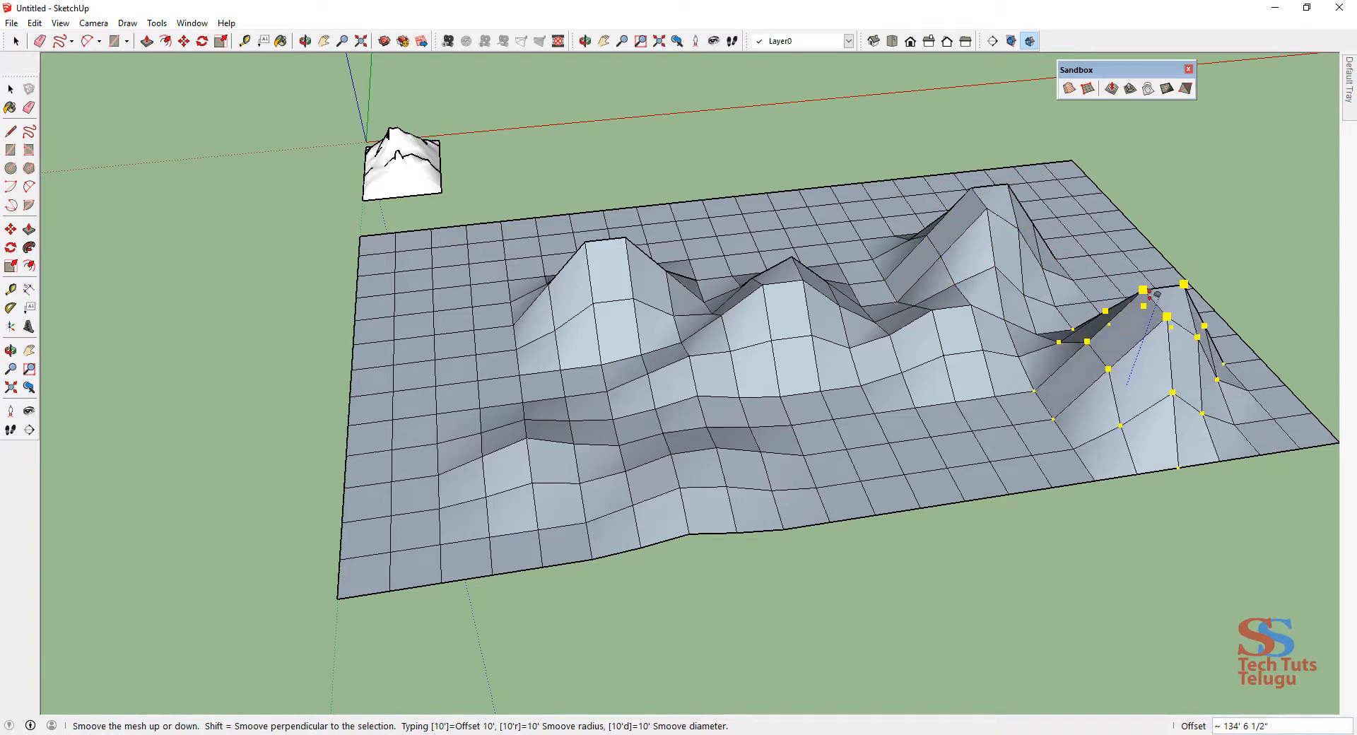
click(1159, 281)
click(844, 231)
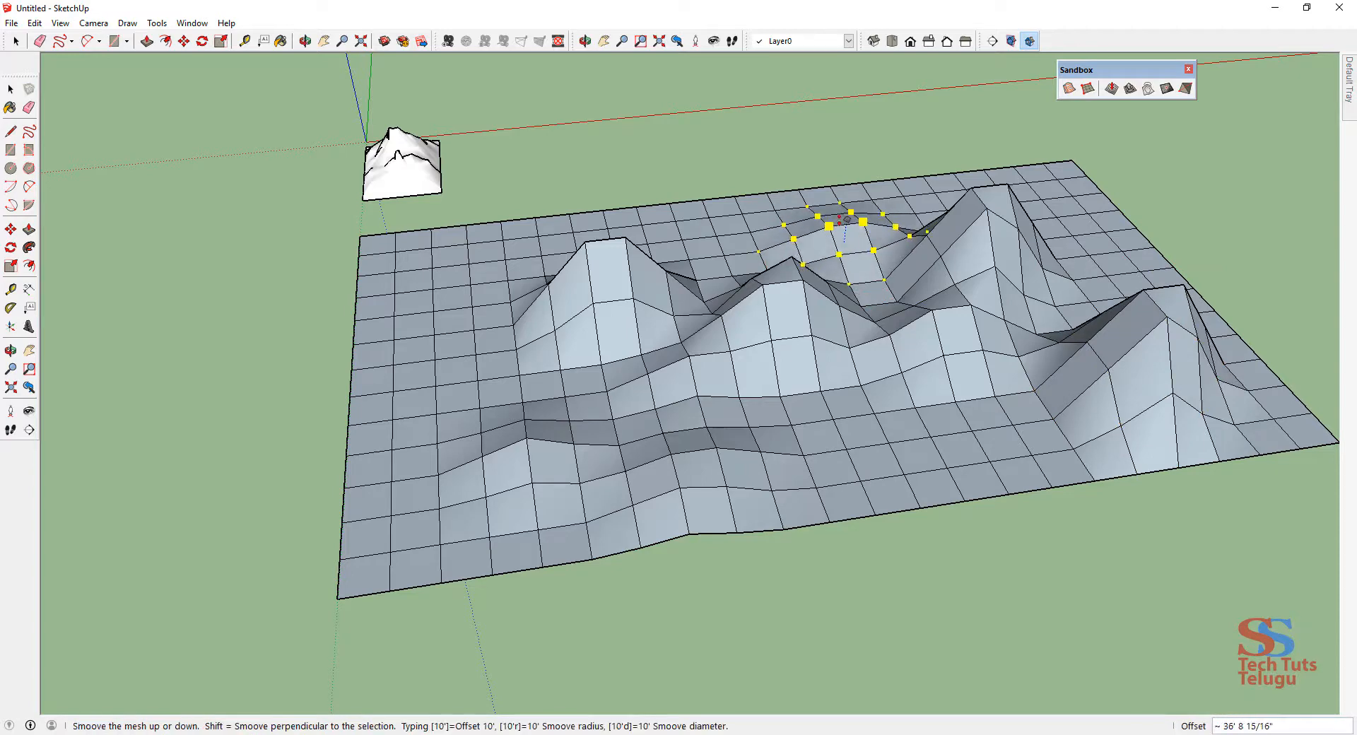
click(845, 212)
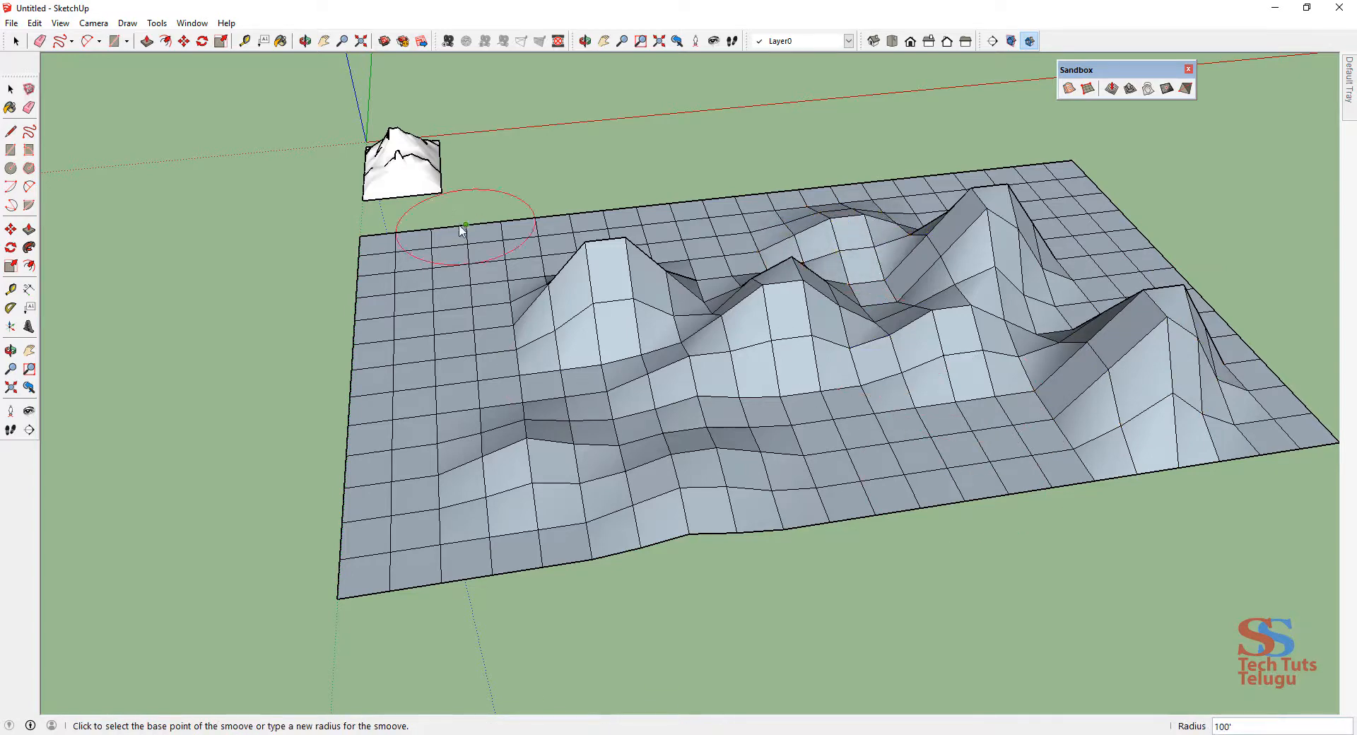
key(space)
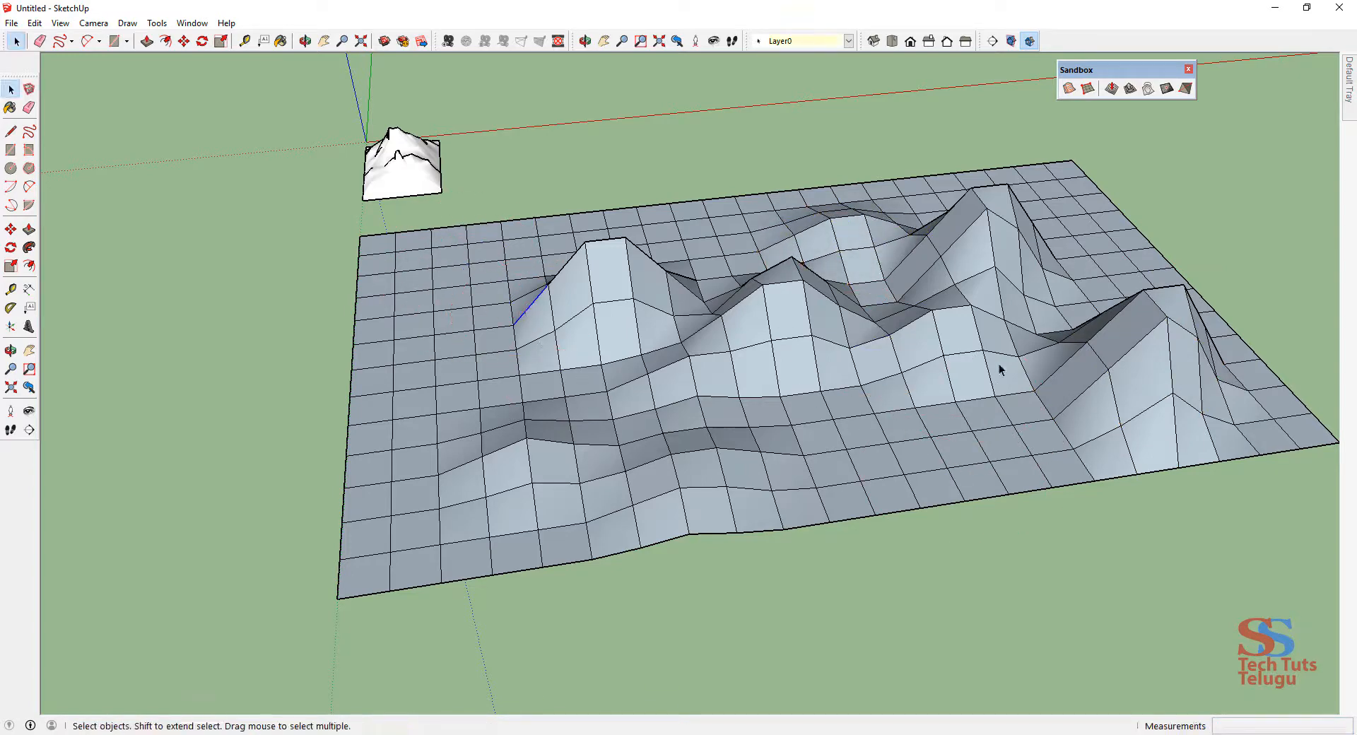
right_click(918, 366)
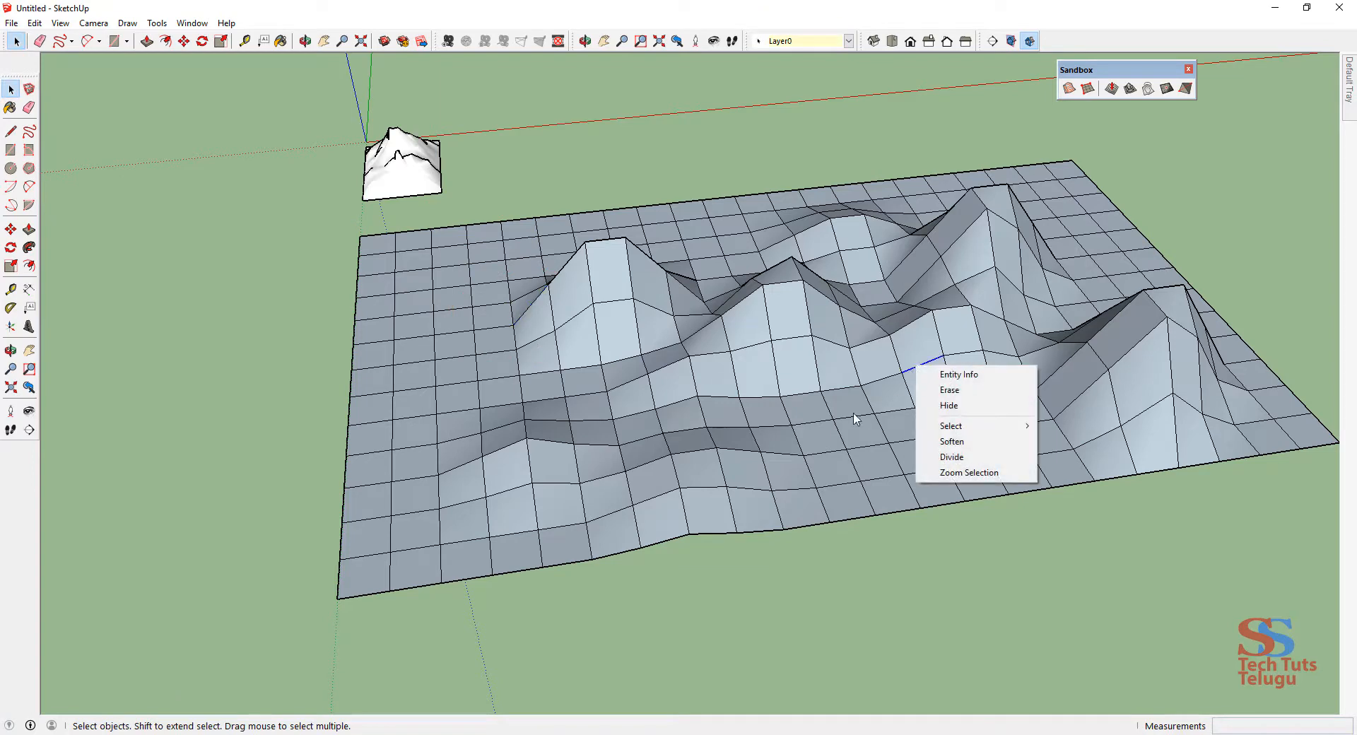
click(832, 577)
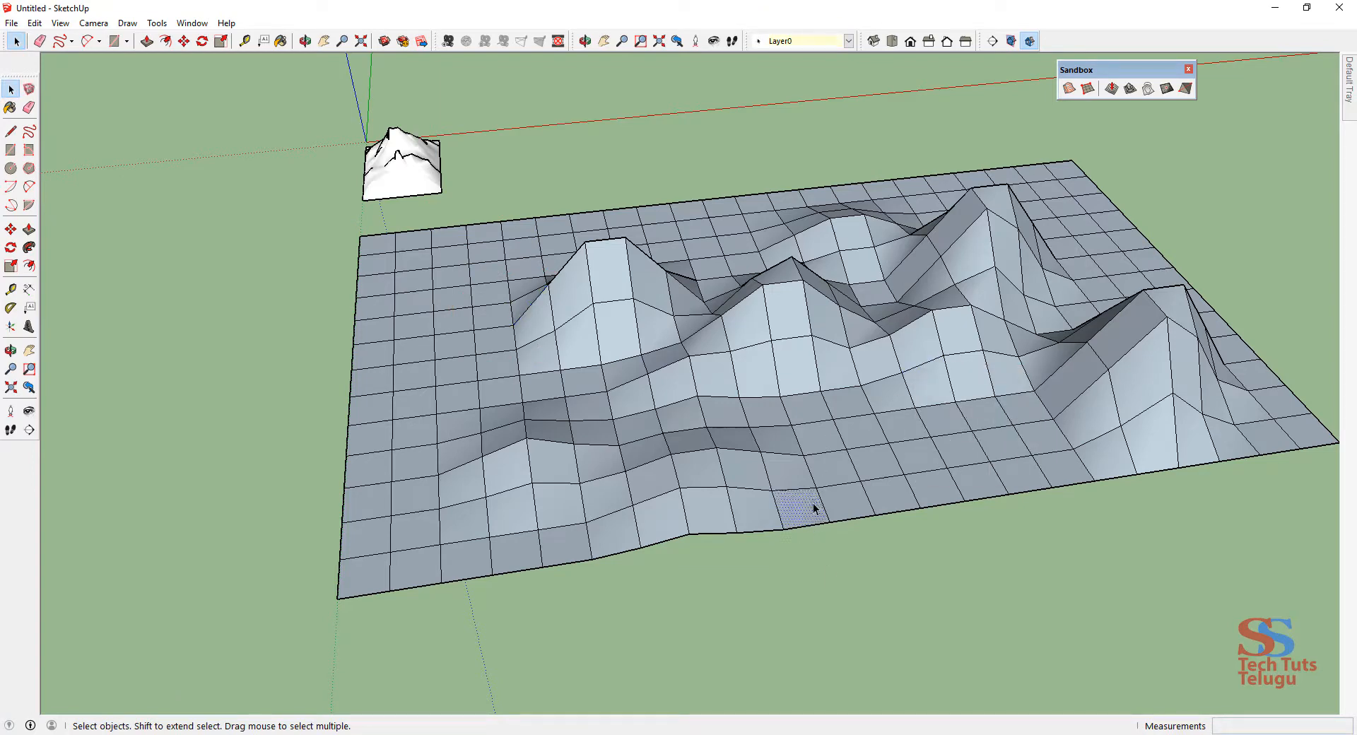
right_click(787, 465)
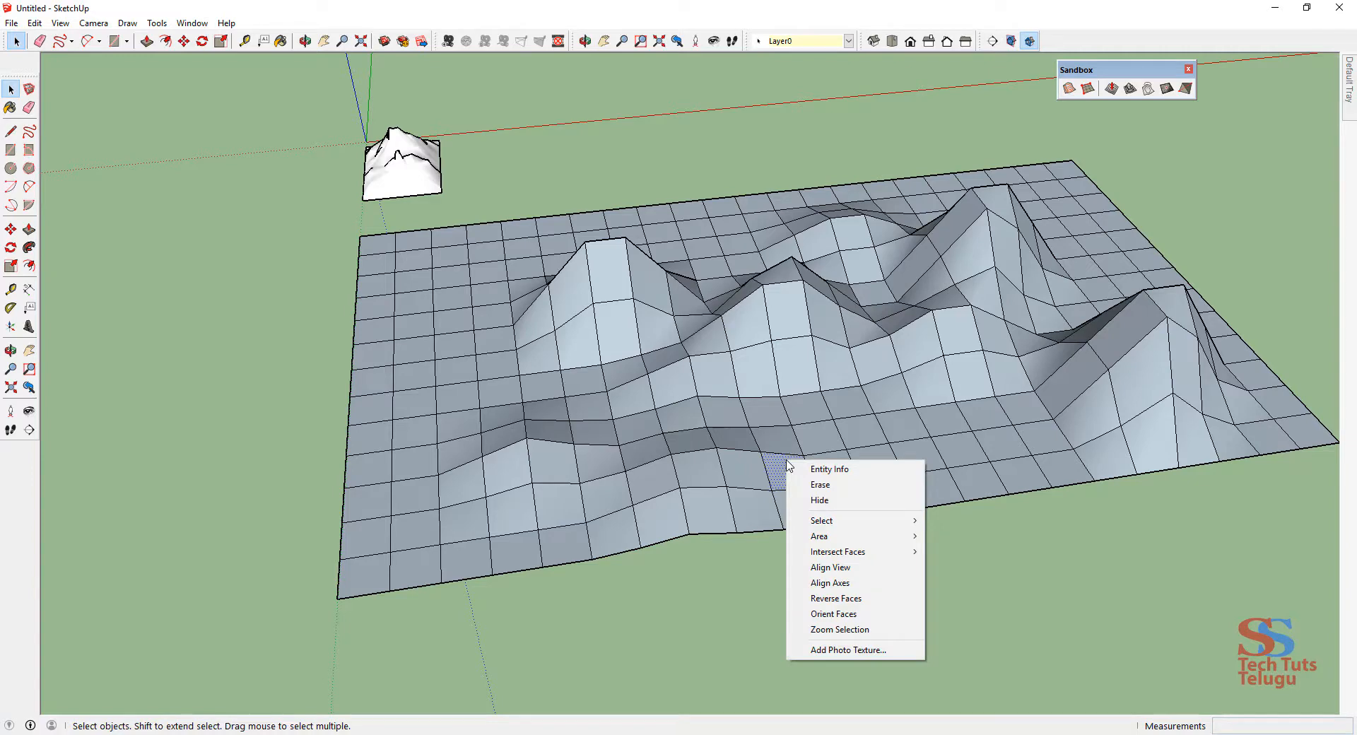
click(1226, 663)
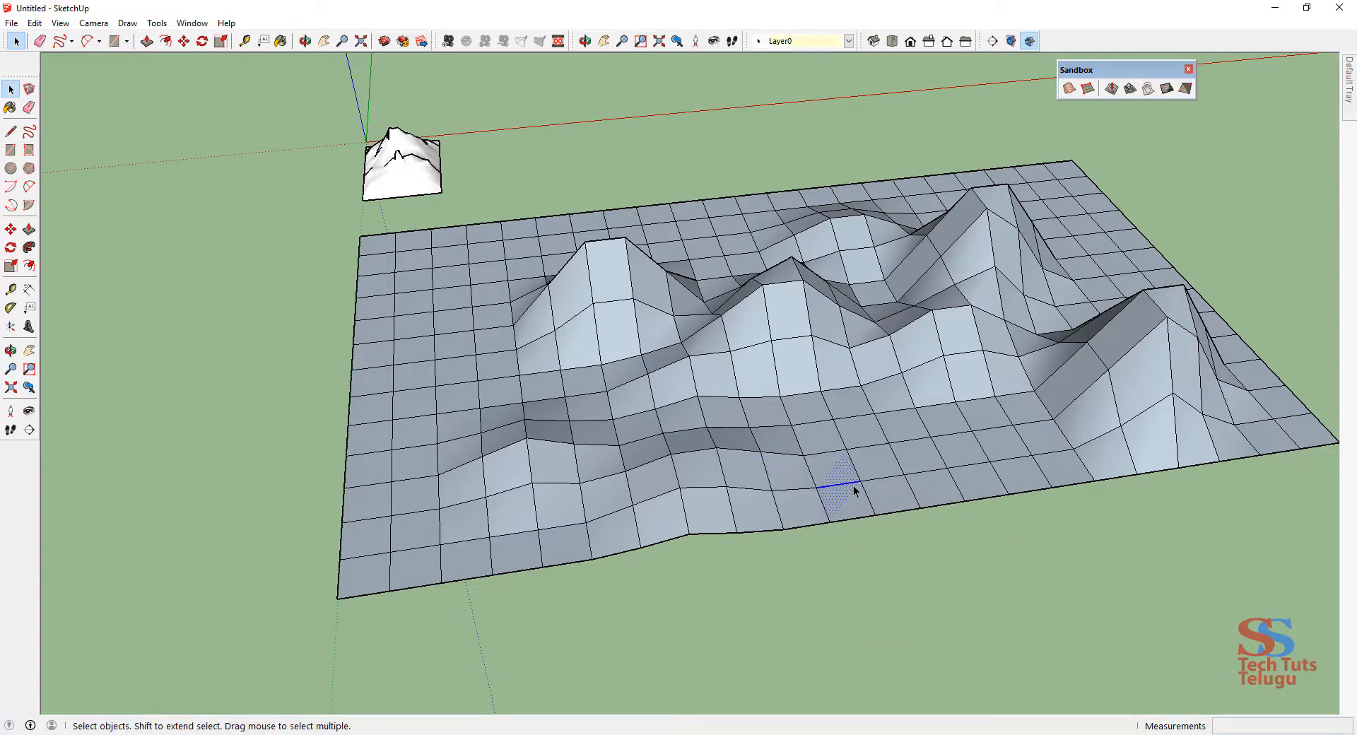
Step: Select the entire connected hill mesh and make it a group
triple_click(853, 489)
right_click(854, 489)
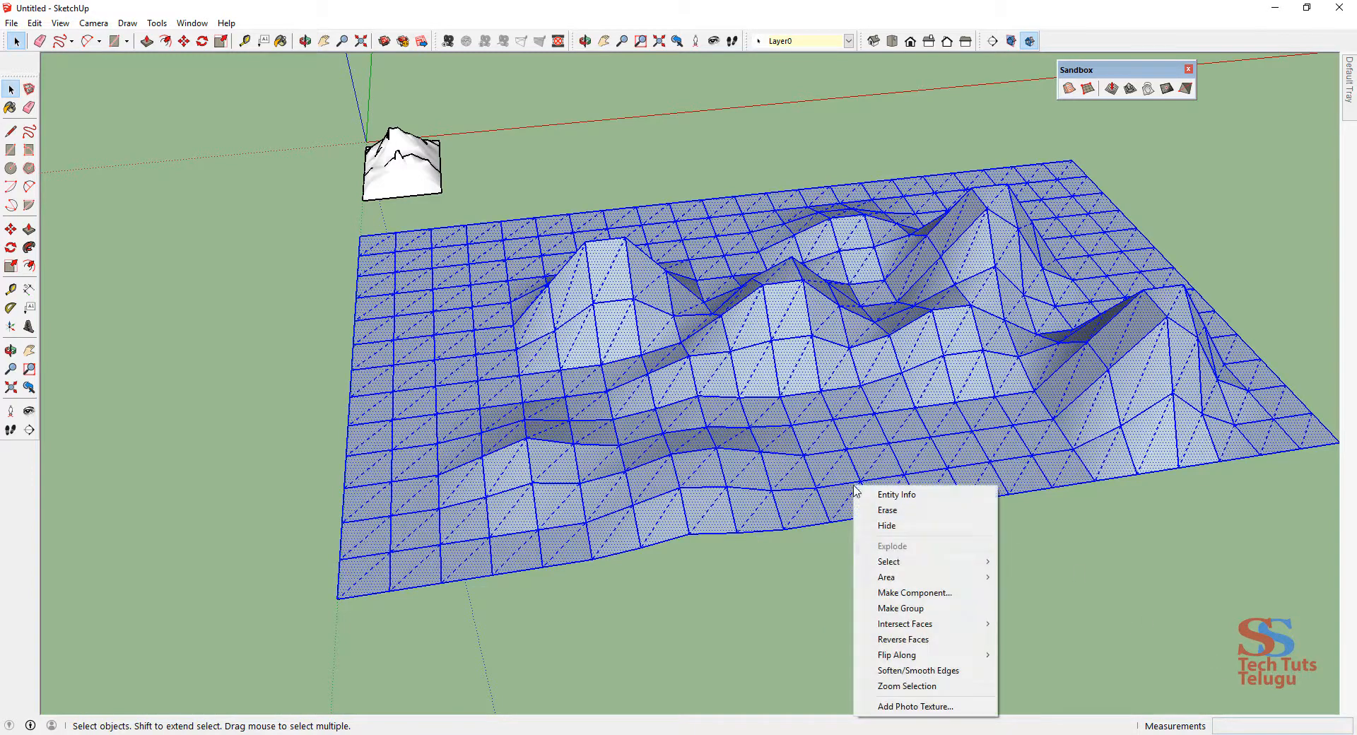
click(908, 610)
Step: Soften and smooth the new hill group's edges, including coplanar ones, using a large angle between normals
right_click(798, 471)
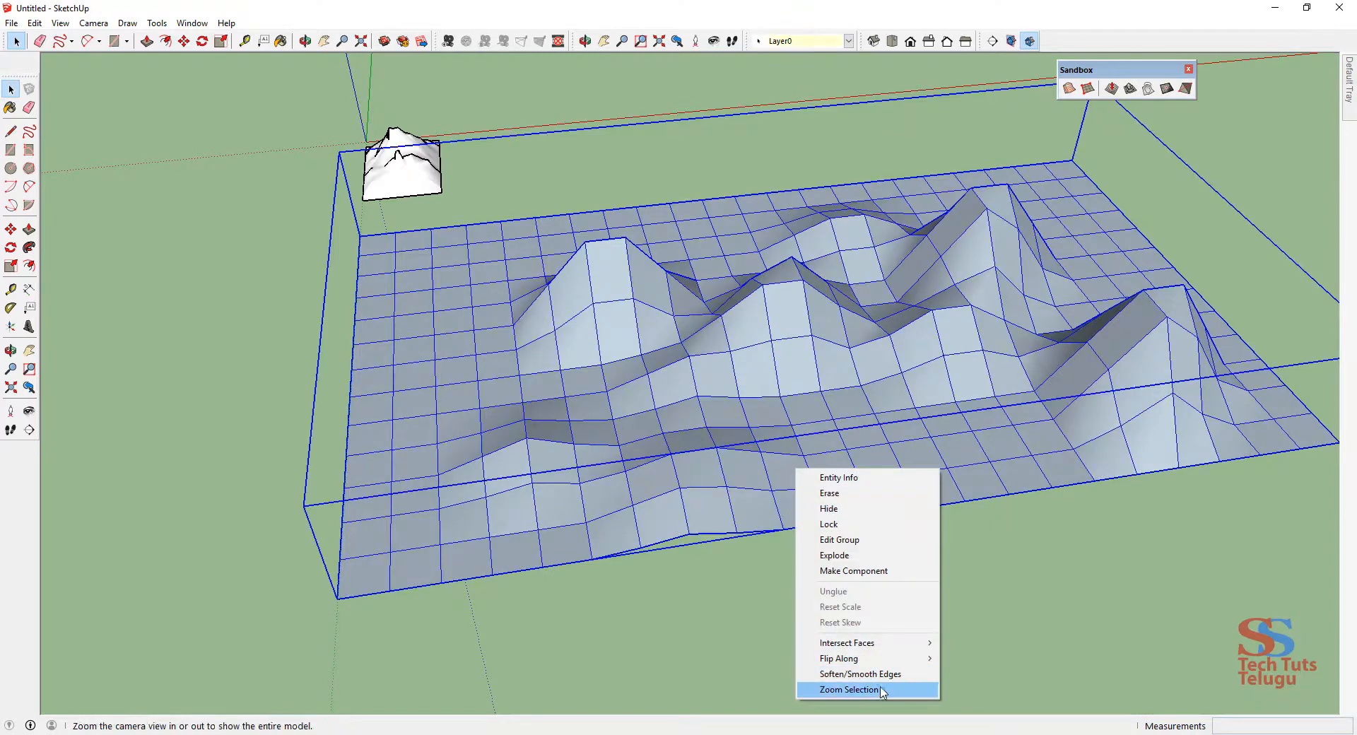
click(859, 673)
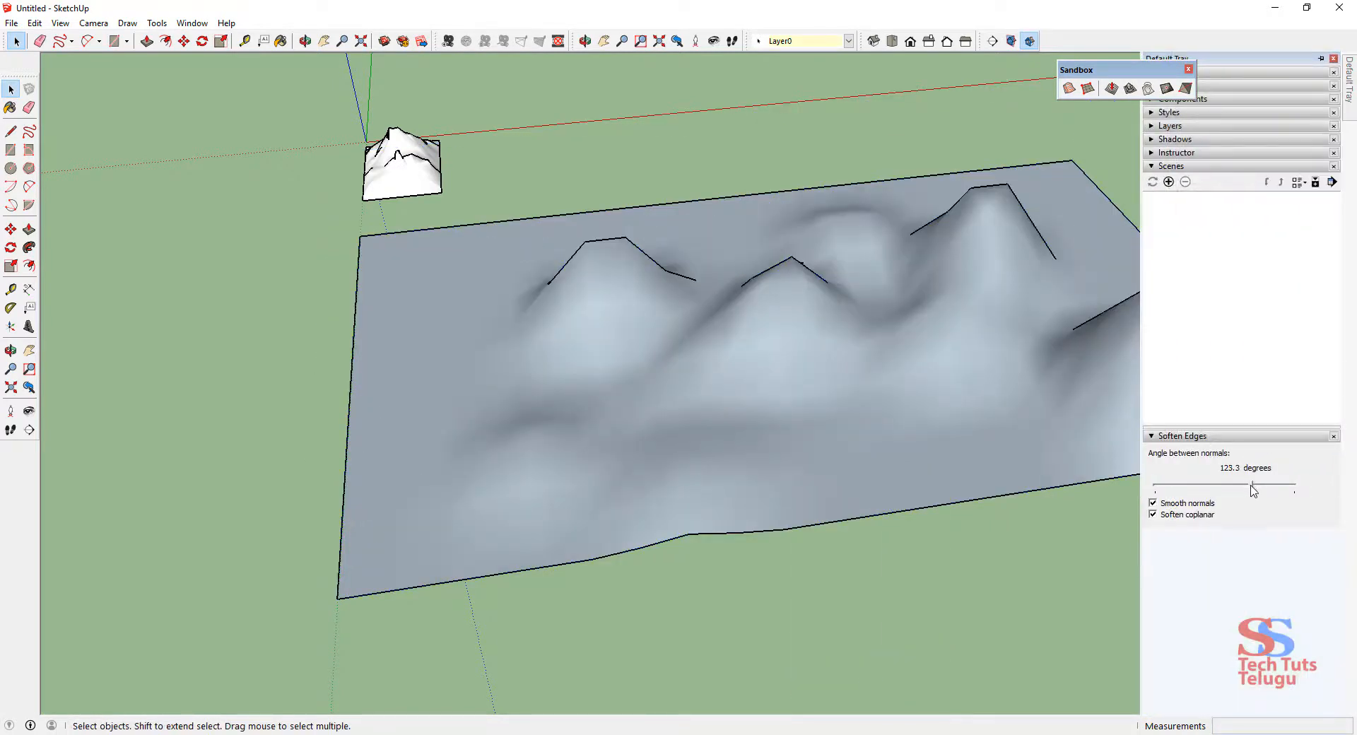
mouse_move(1252, 488)
mouse_down()
mouse_move(1166, 498)
mouse_move(1242, 497)
mouse_up()
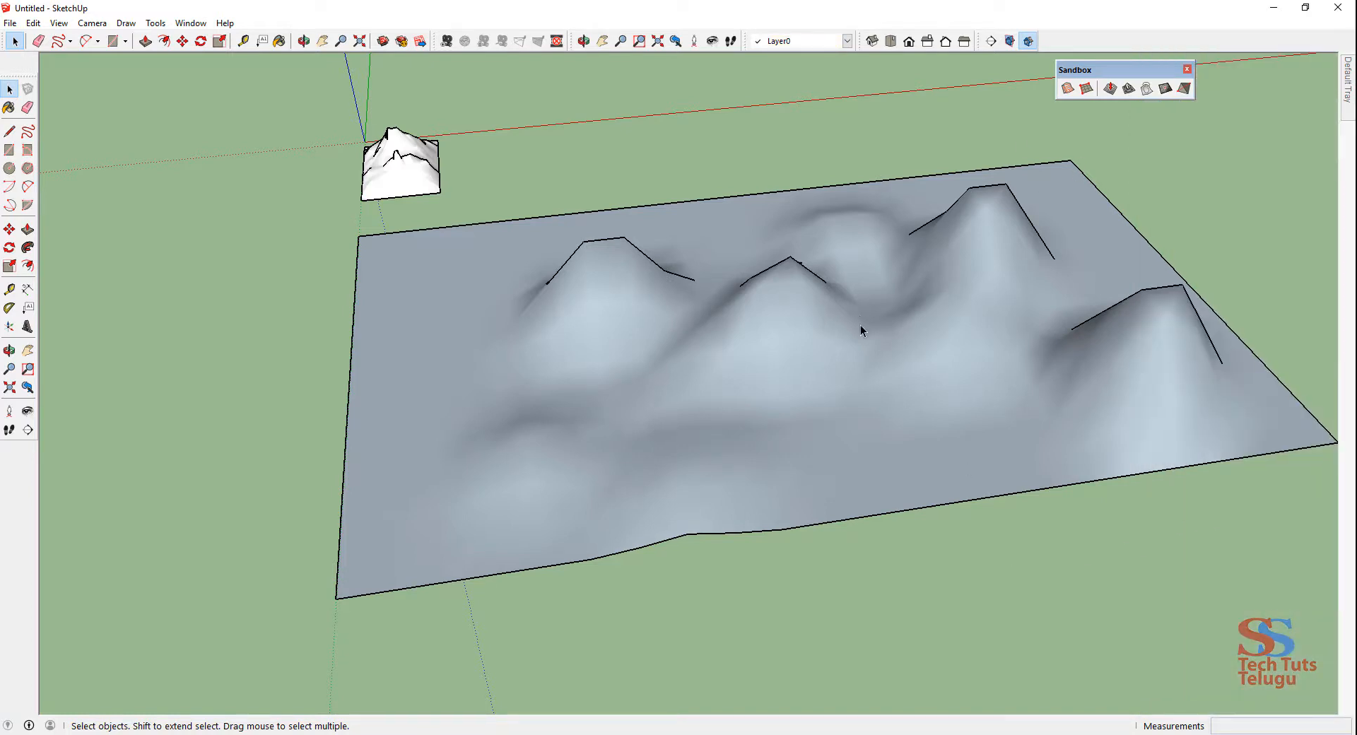
key(h)
drag(859, 322, 724, 289)
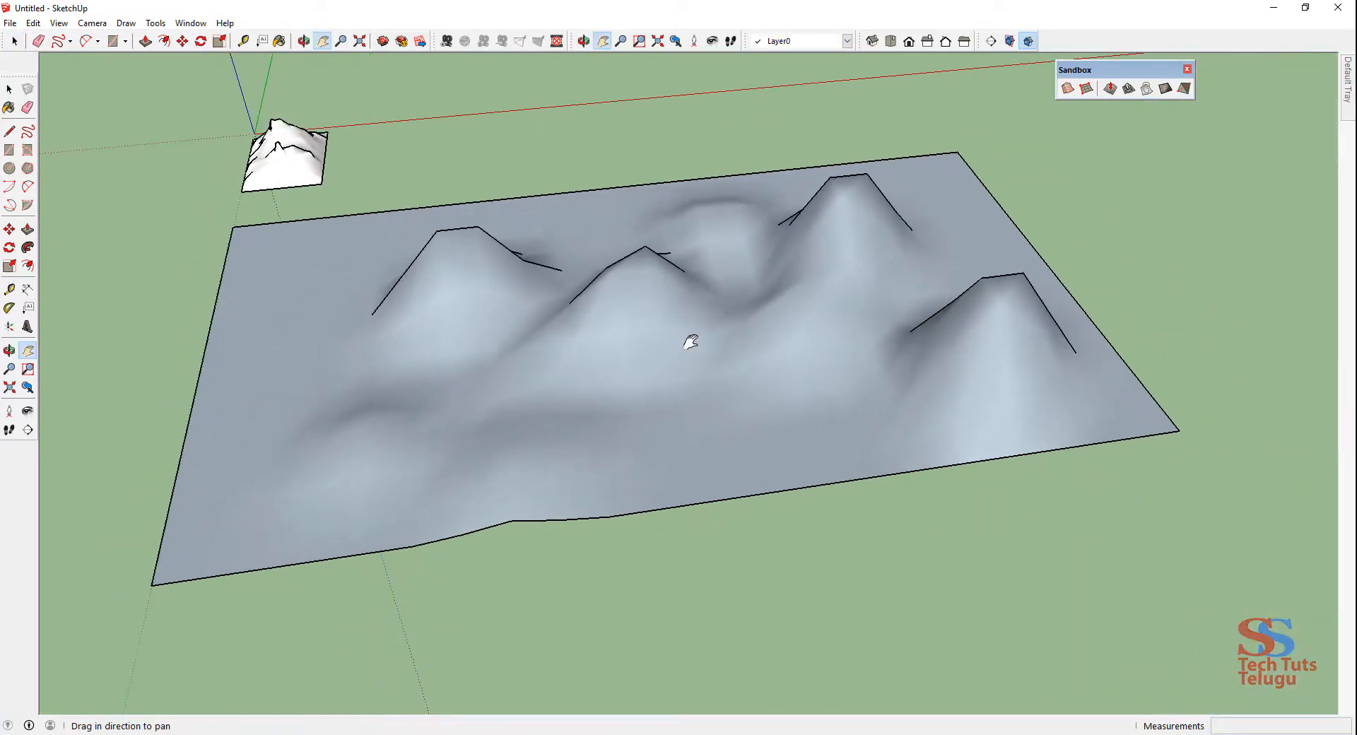
key(o)
drag(628, 364, 1008, 348)
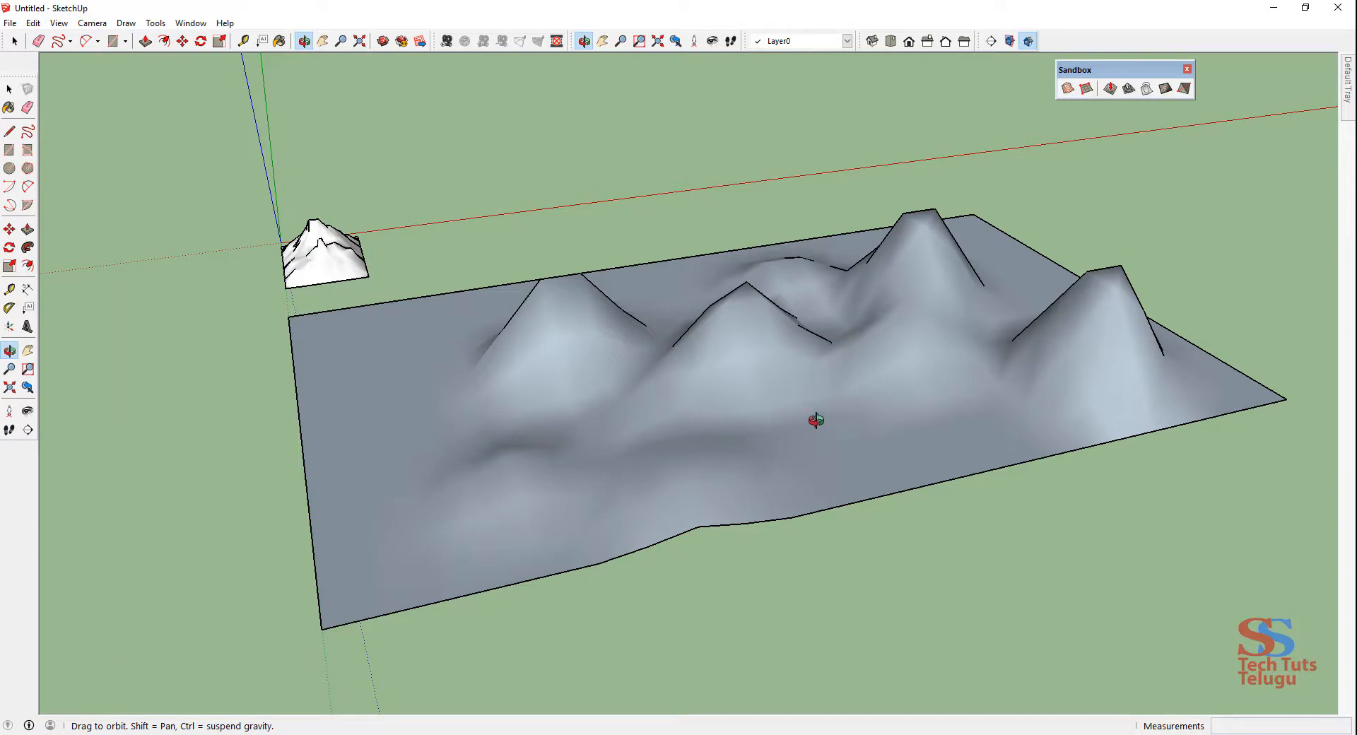
drag(816, 420, 849, 396)
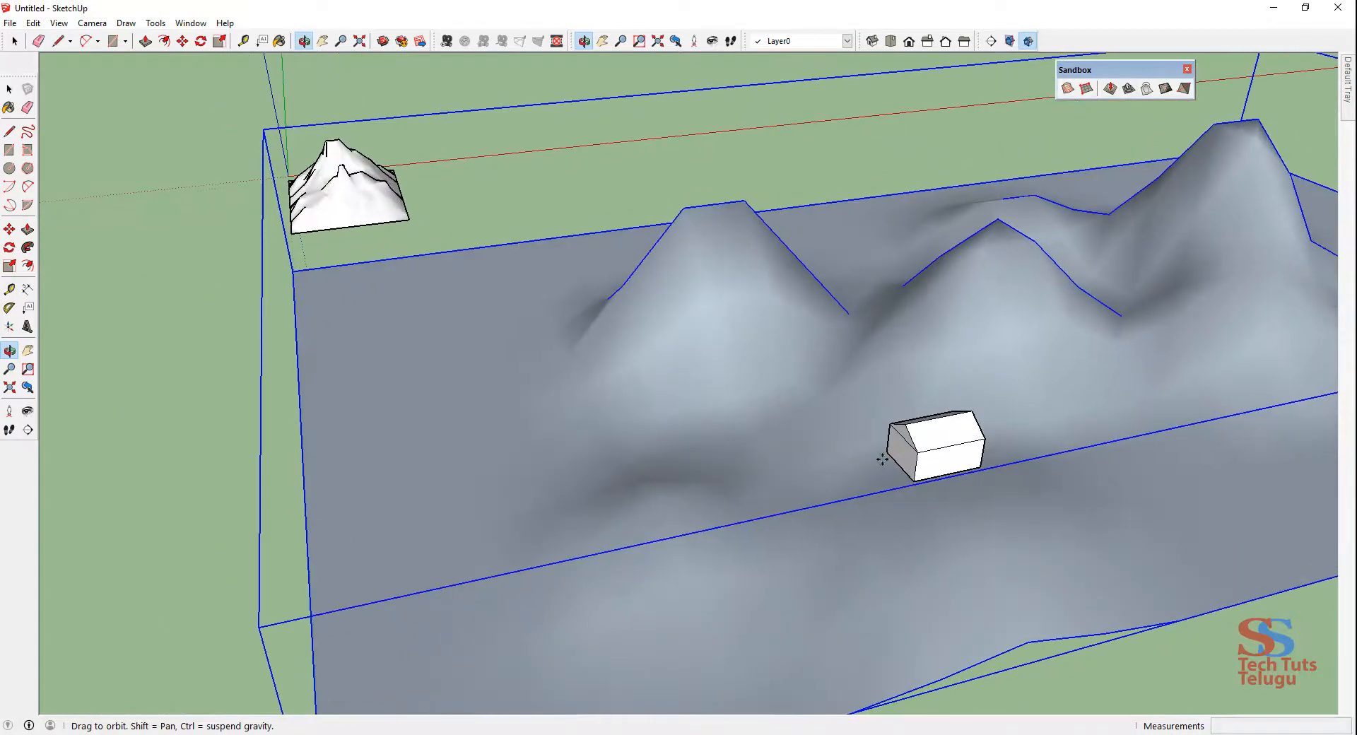
Step: Stamp the house's footprint into the hill terrain with a 1' offset, placing the stamped pad a little below the house
key(space)
click(923, 461)
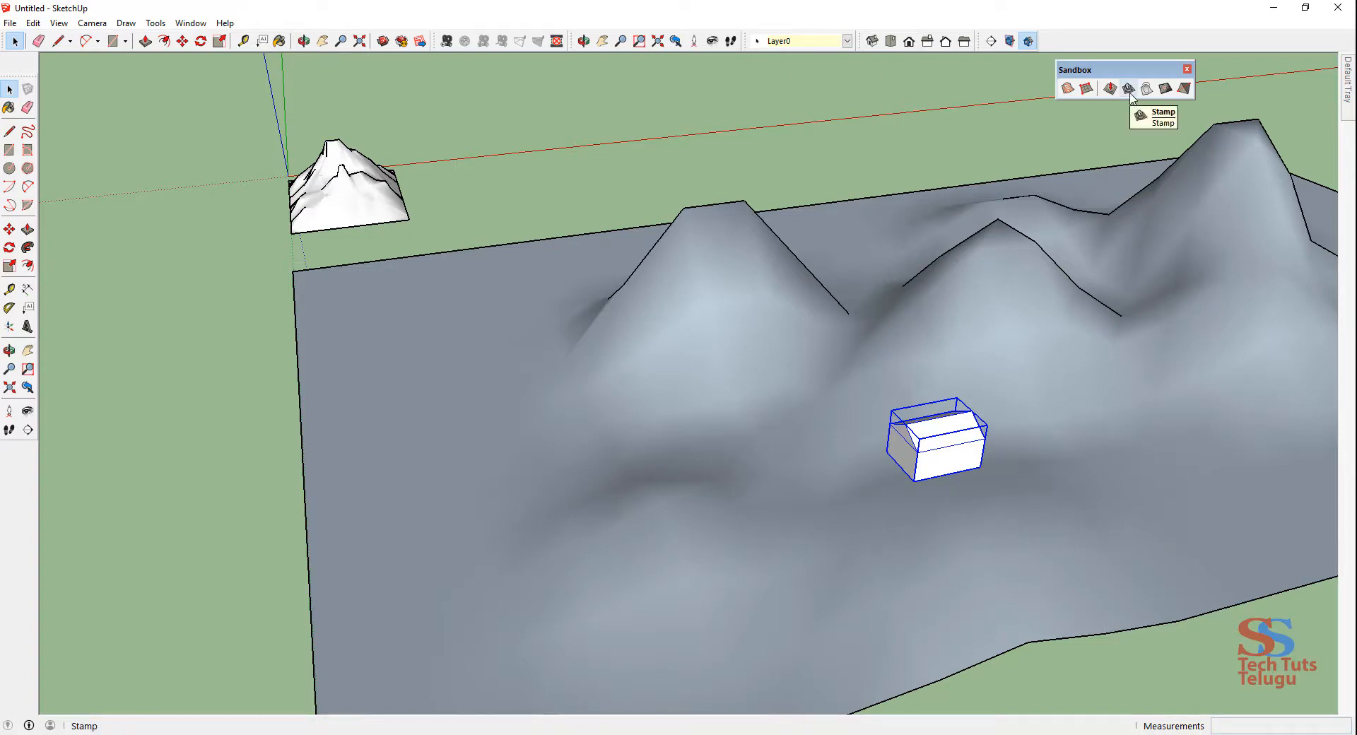
key(h)
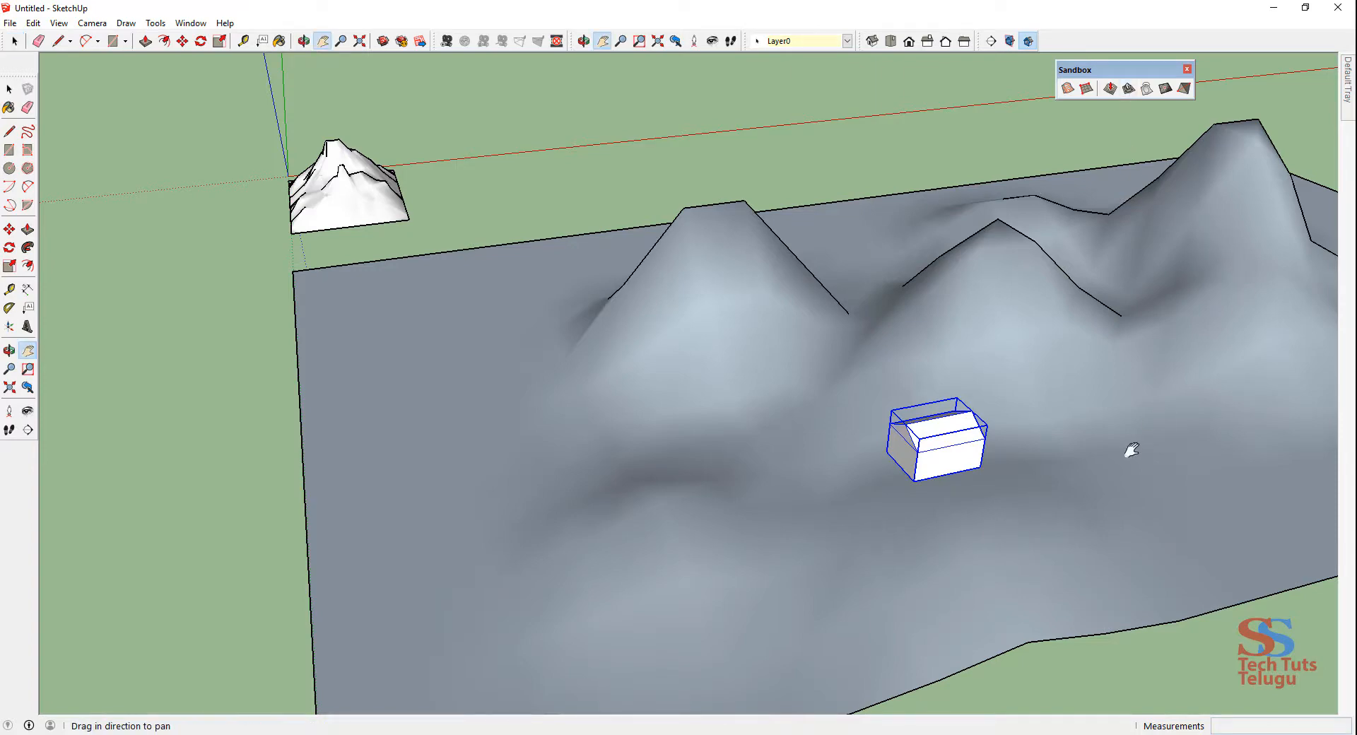
drag(1126, 452, 1012, 451)
middle_drag(1012, 450, 723, 490)
key(space)
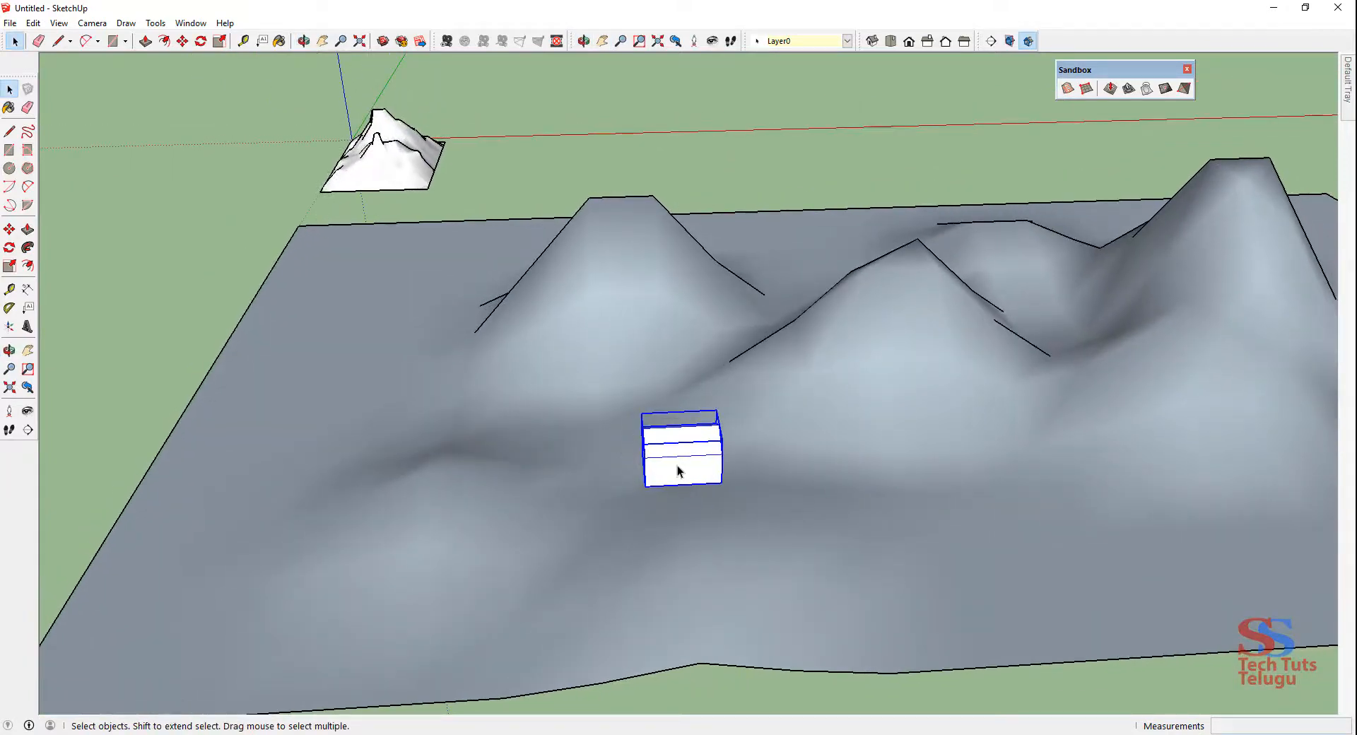
click(1129, 88)
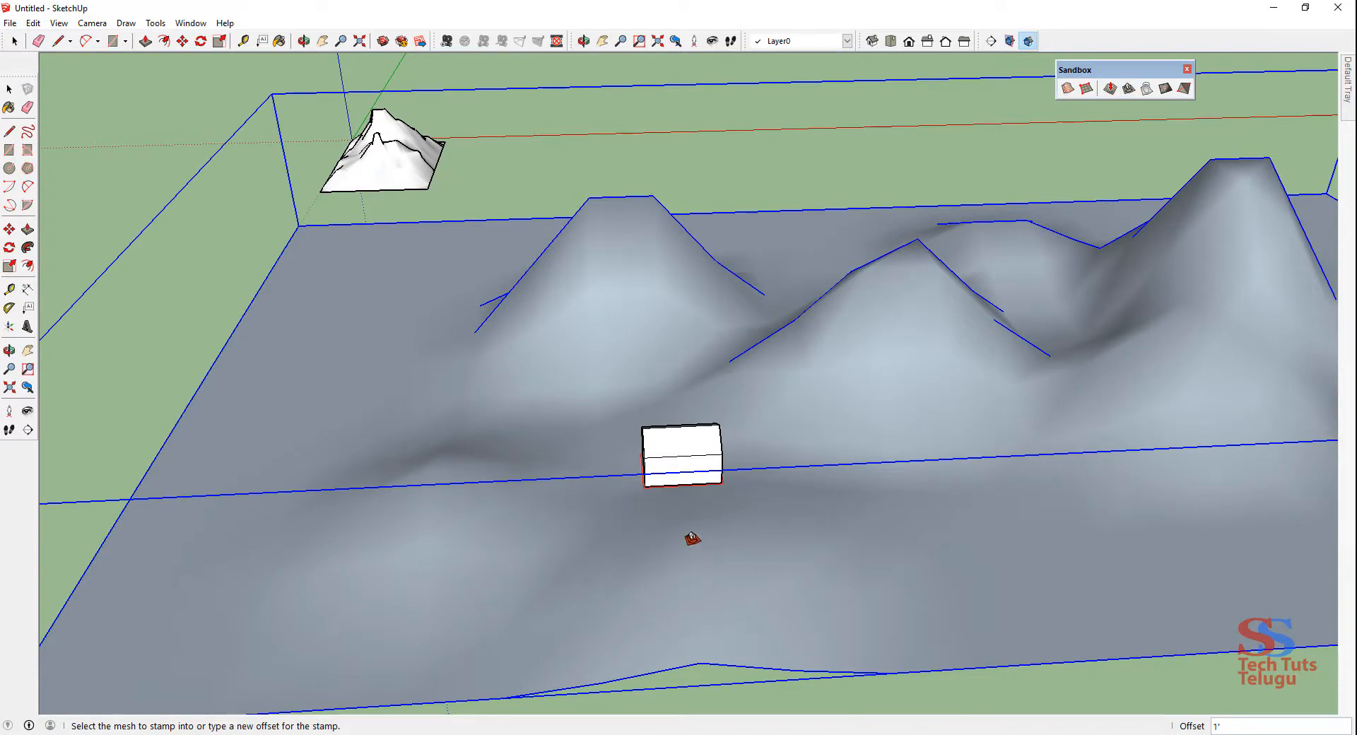
click(692, 539)
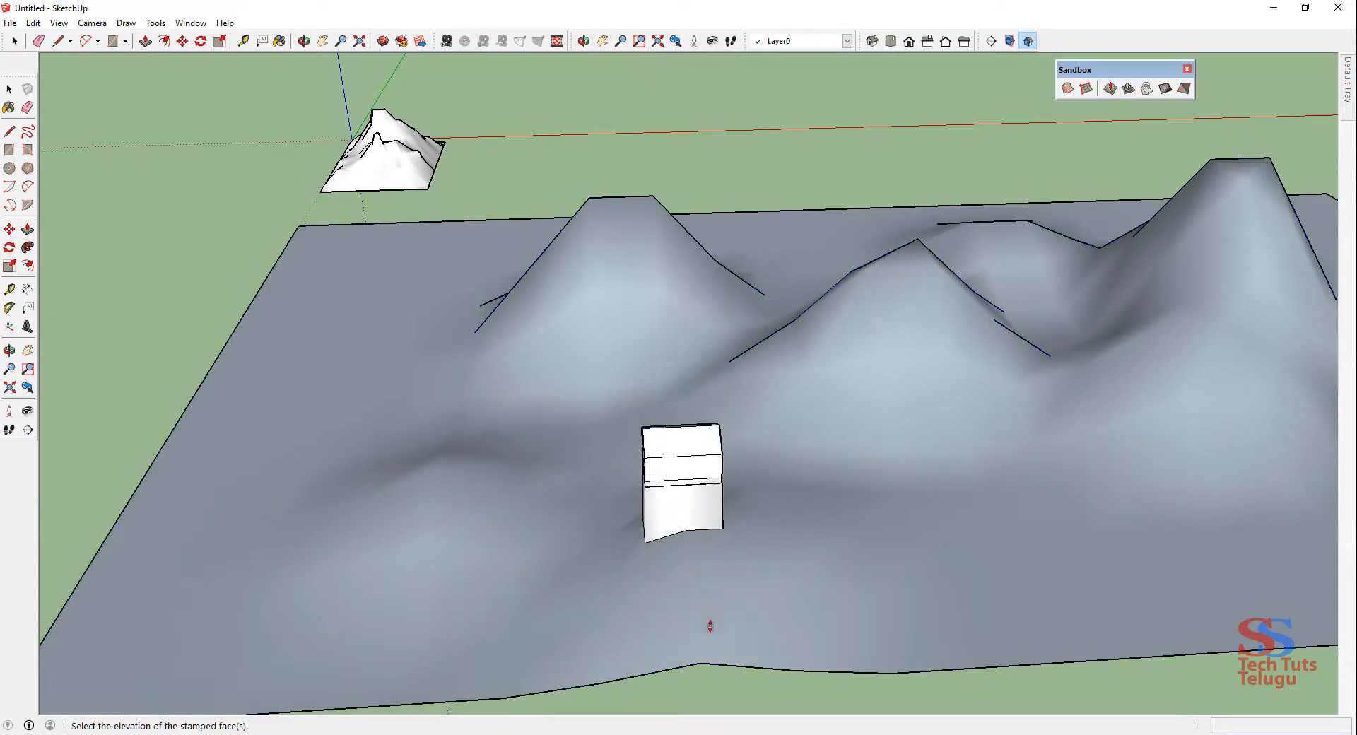
scroll(735, 661, up, 1)
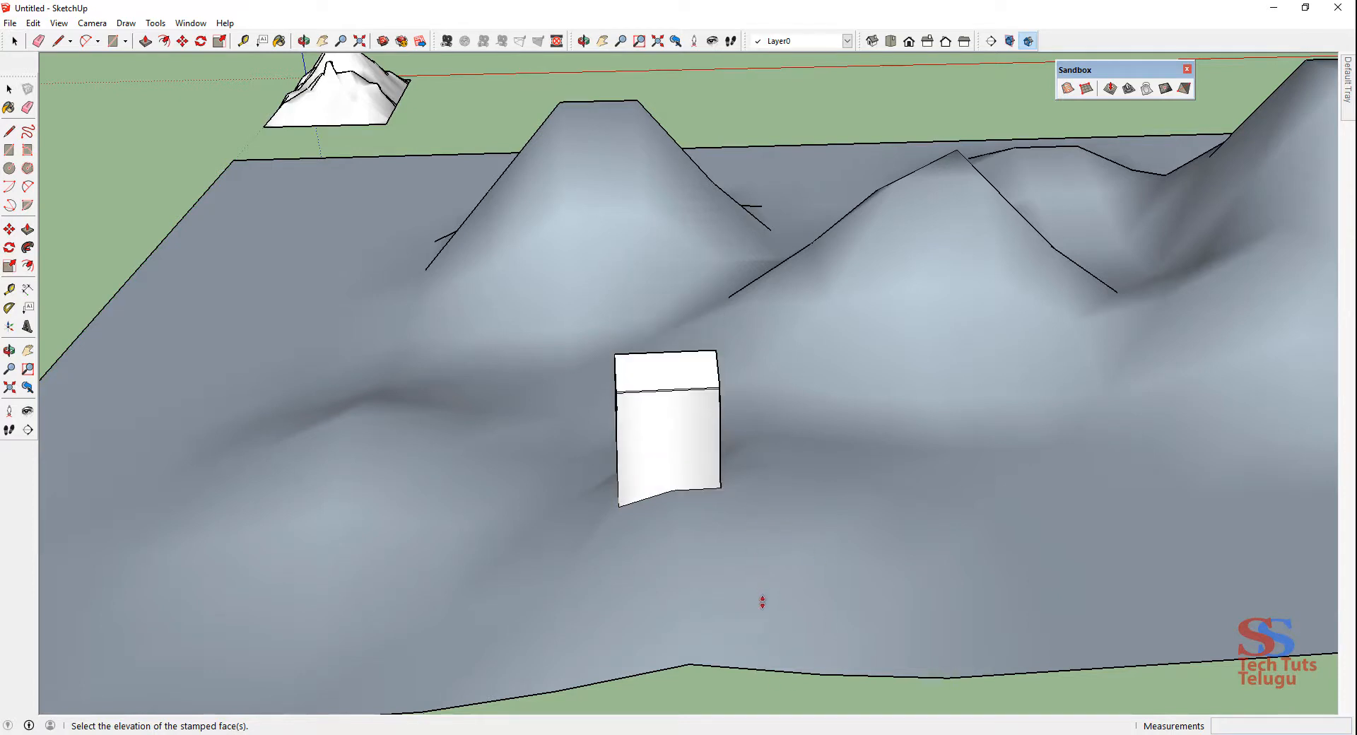
click(777, 673)
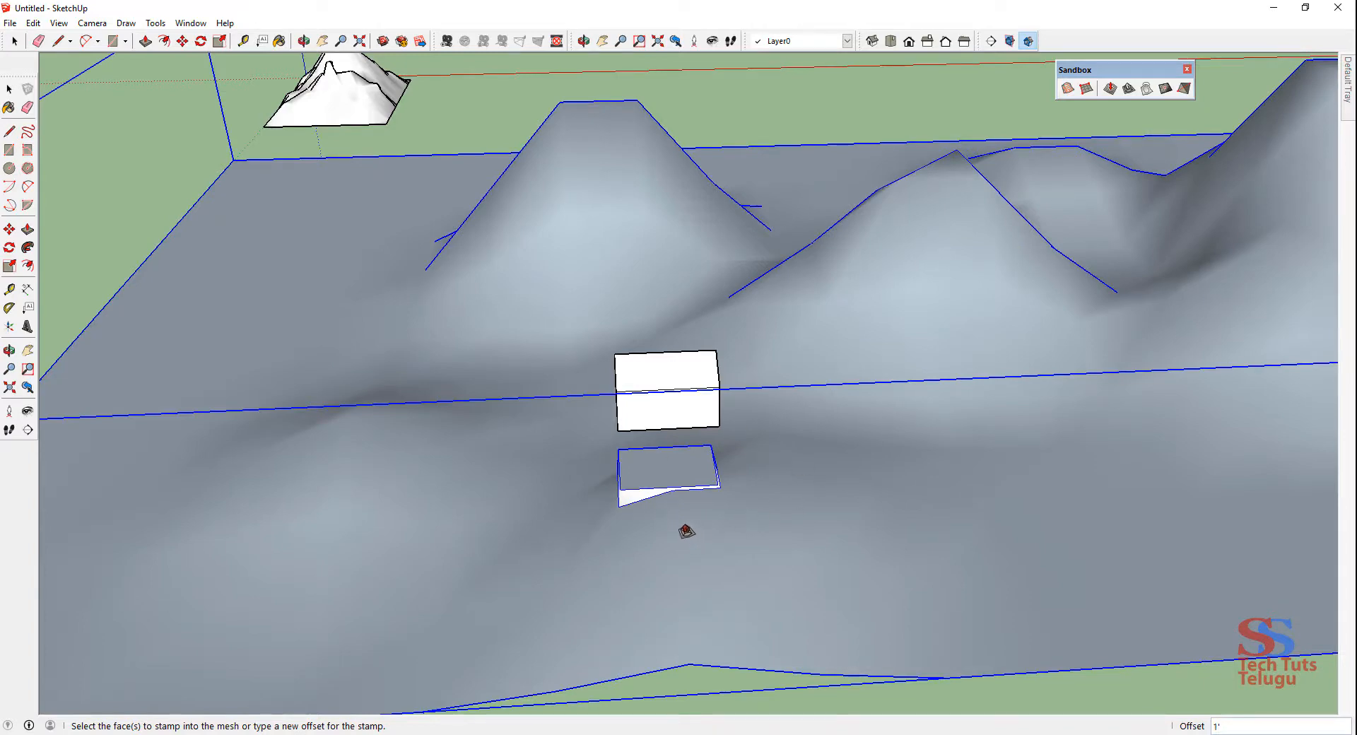
middle_drag(582, 502, 676, 458)
scroll(676, 456, up, 5)
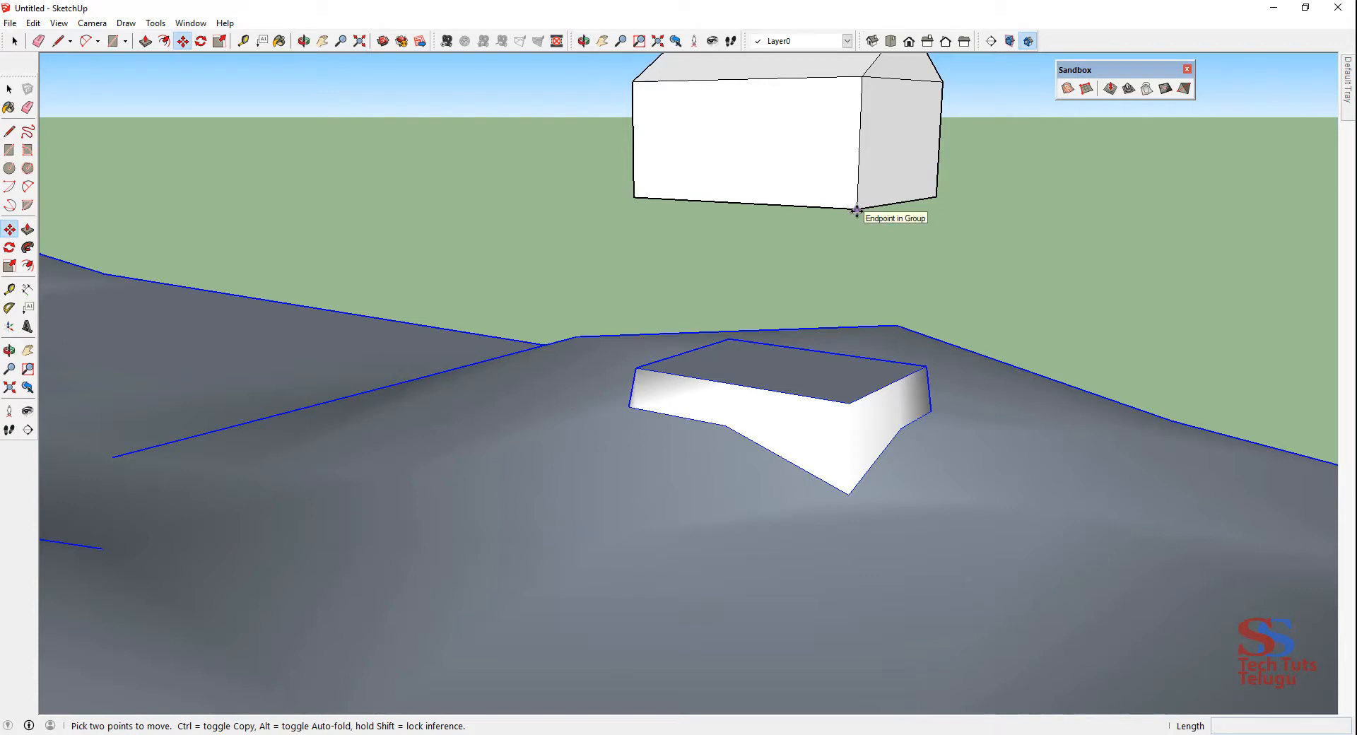
click(854, 208)
click(853, 226)
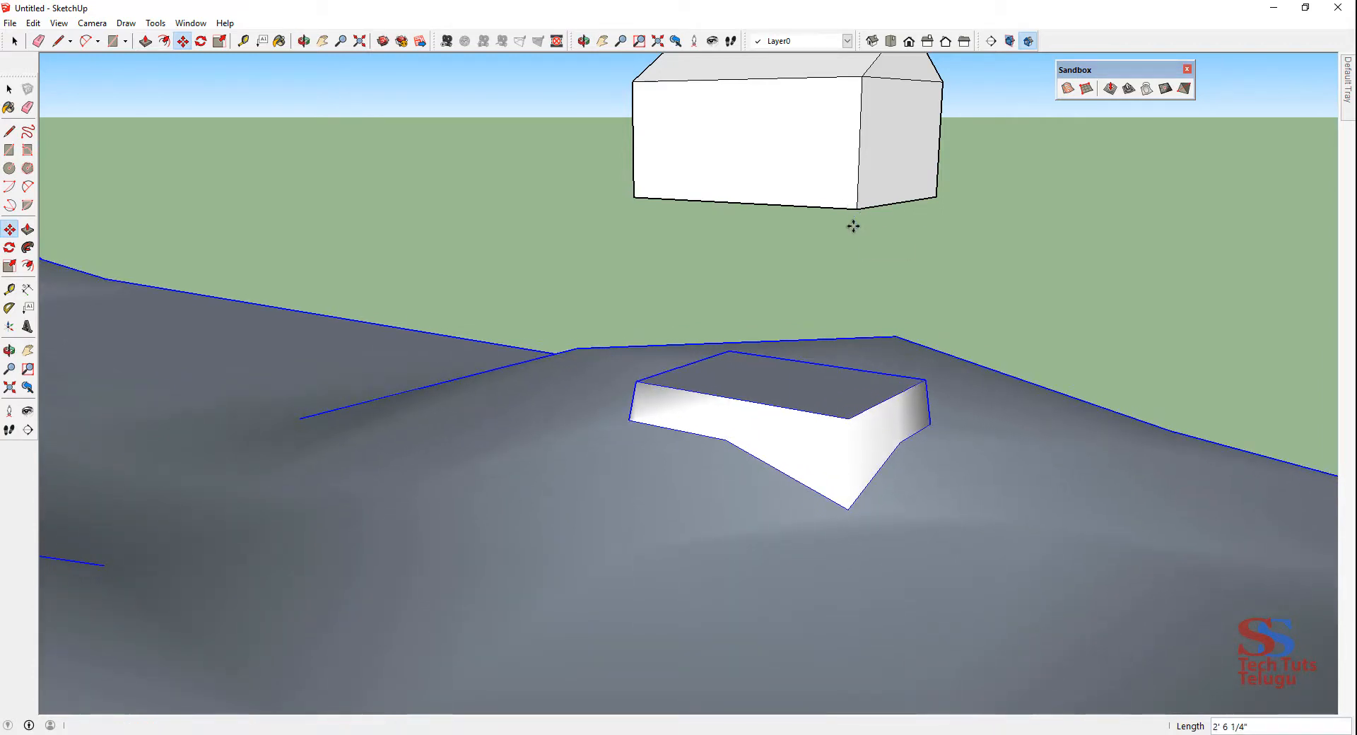
key(space)
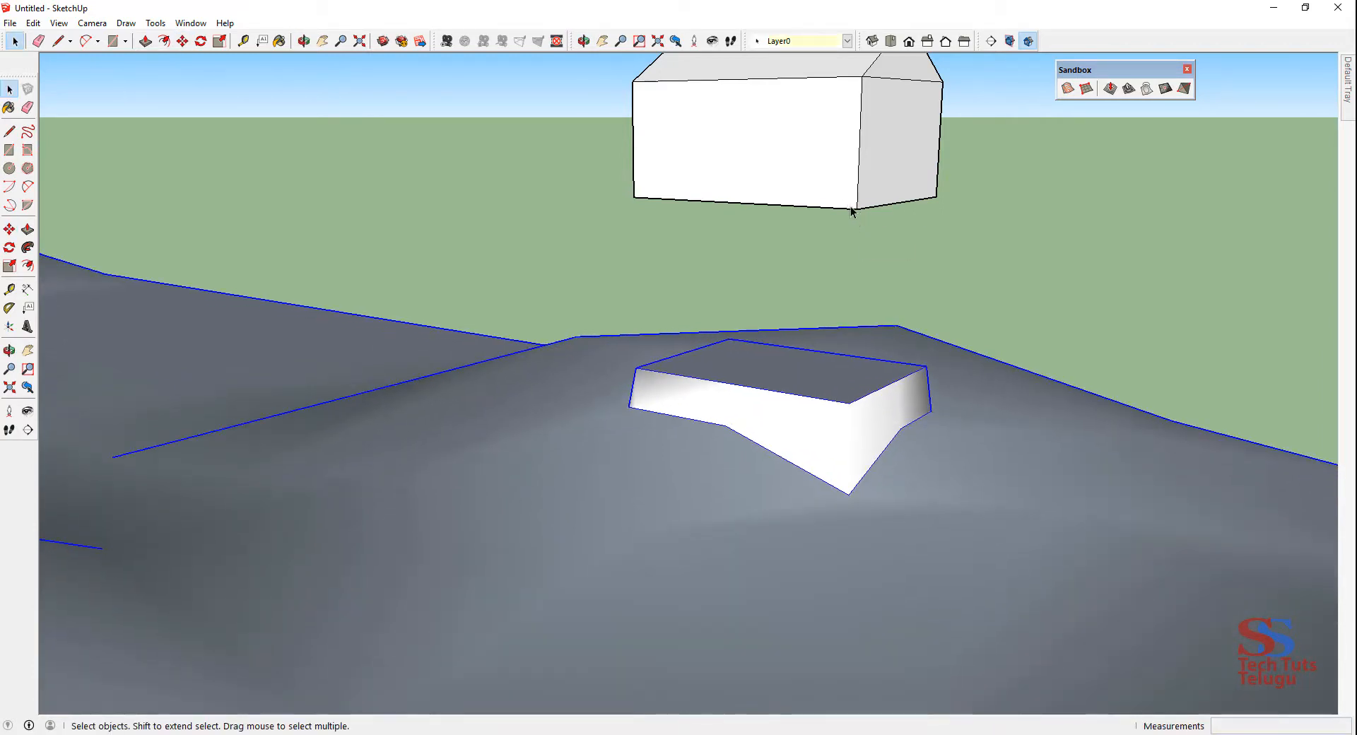
Step: Move the house down from its bottom corner onto the matching corner of the stamped pad
click(853, 210)
key(m)
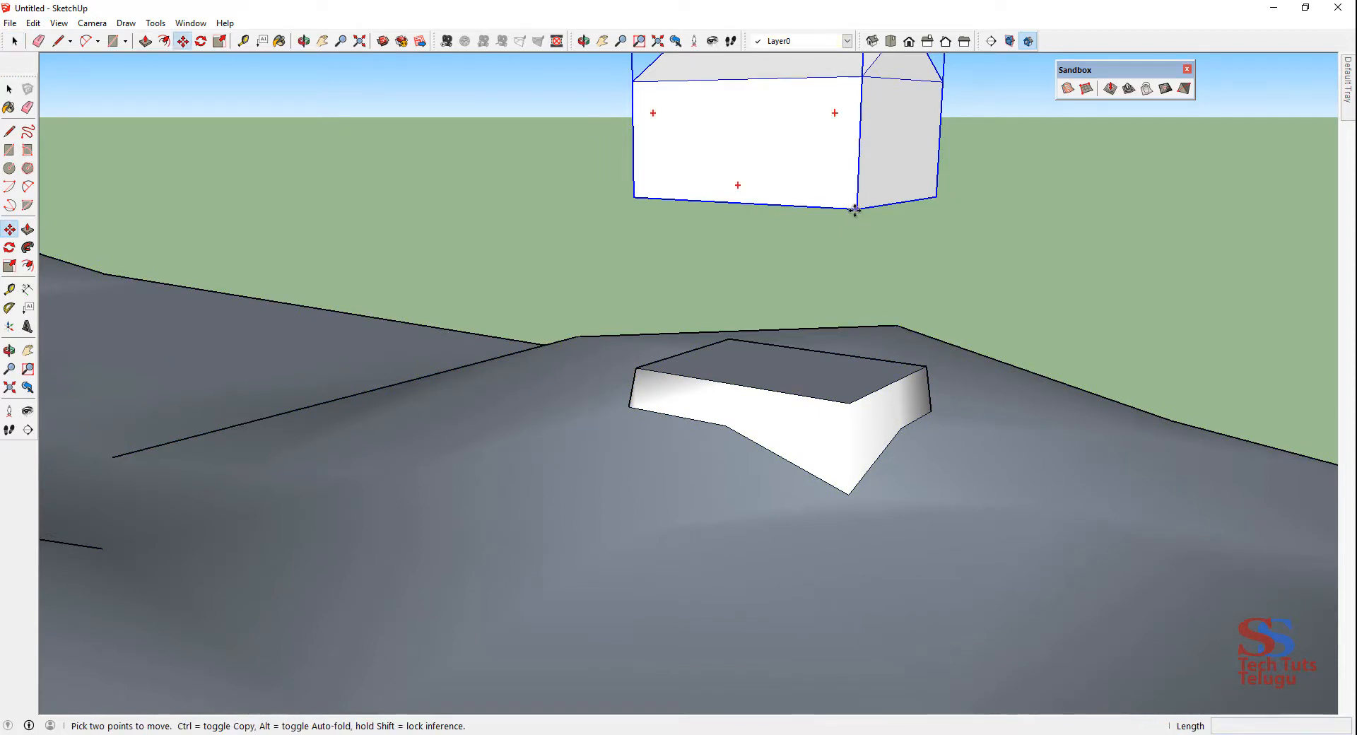
click(856, 208)
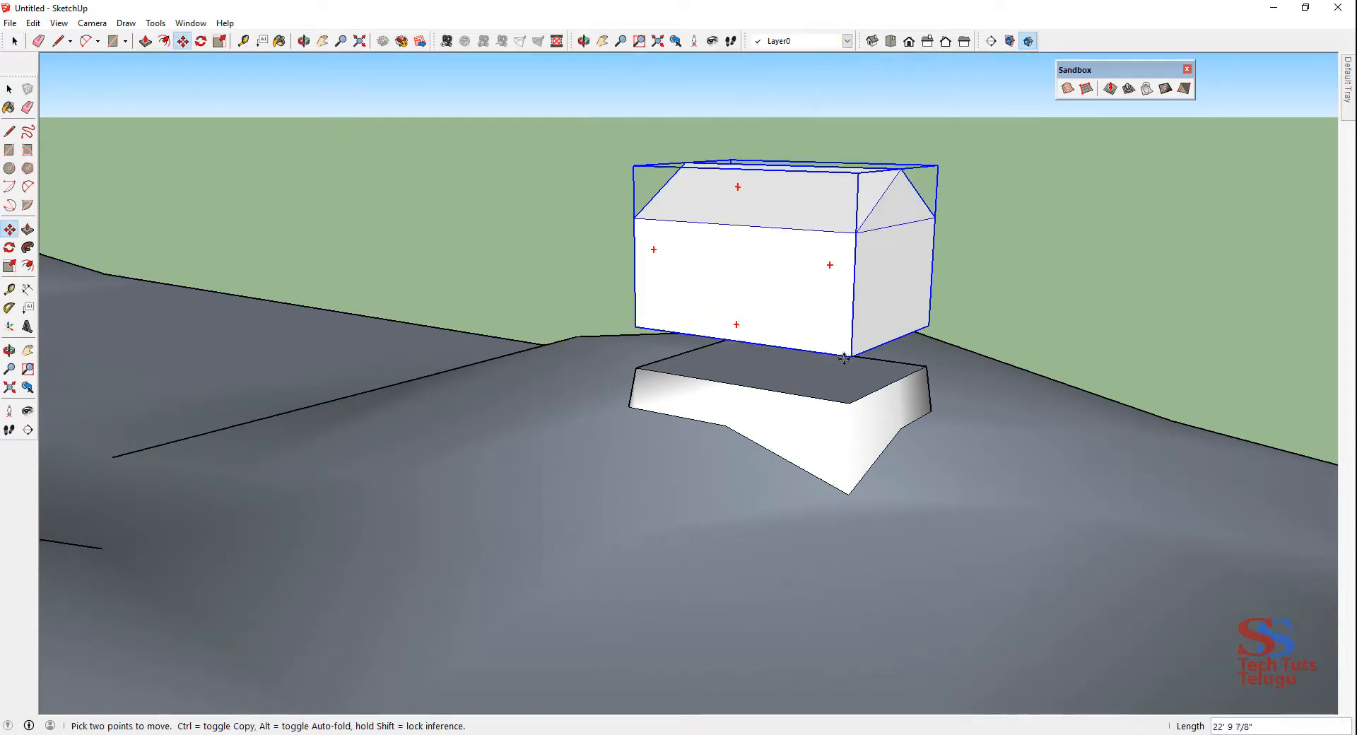
click(849, 402)
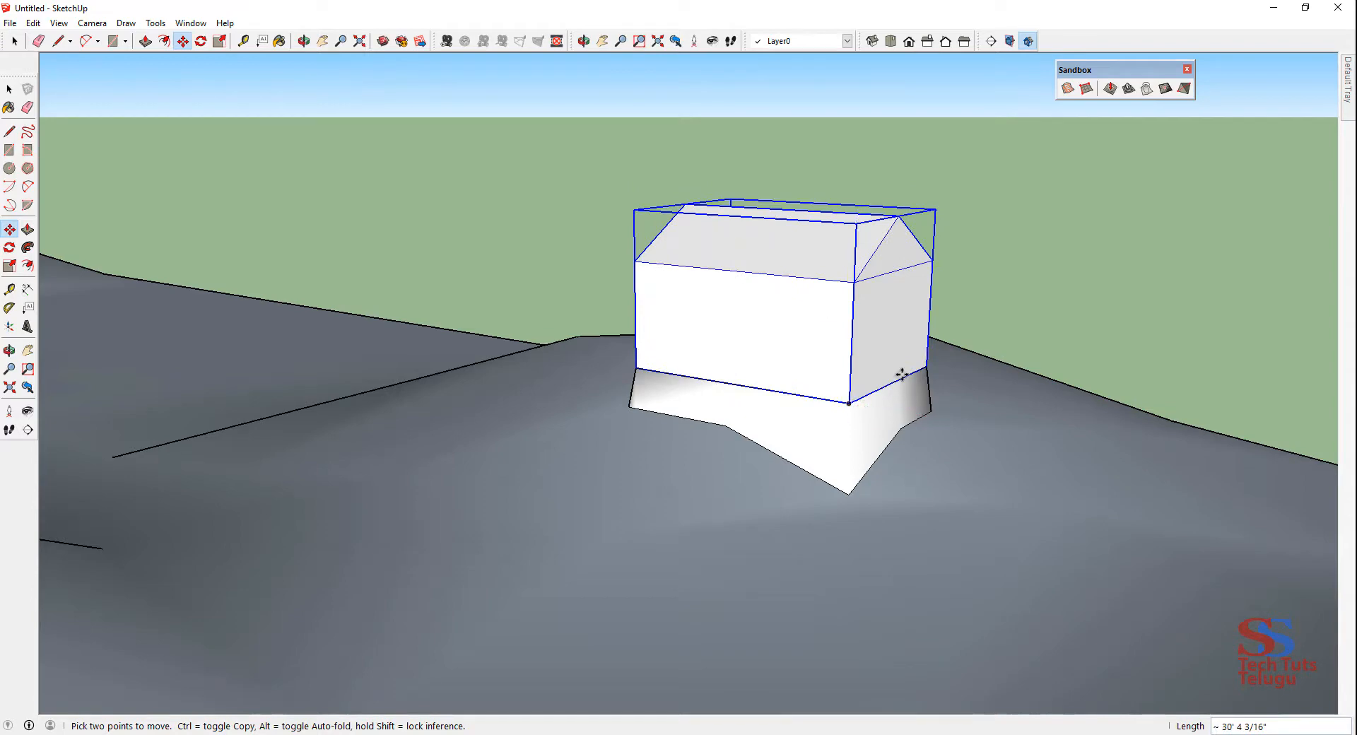
Step: Draw a rectangle around the hill terrain, slightly larger than it, about 1150' by 689'
middle_drag(943, 352, 837, 463)
scroll(837, 463, down, 10)
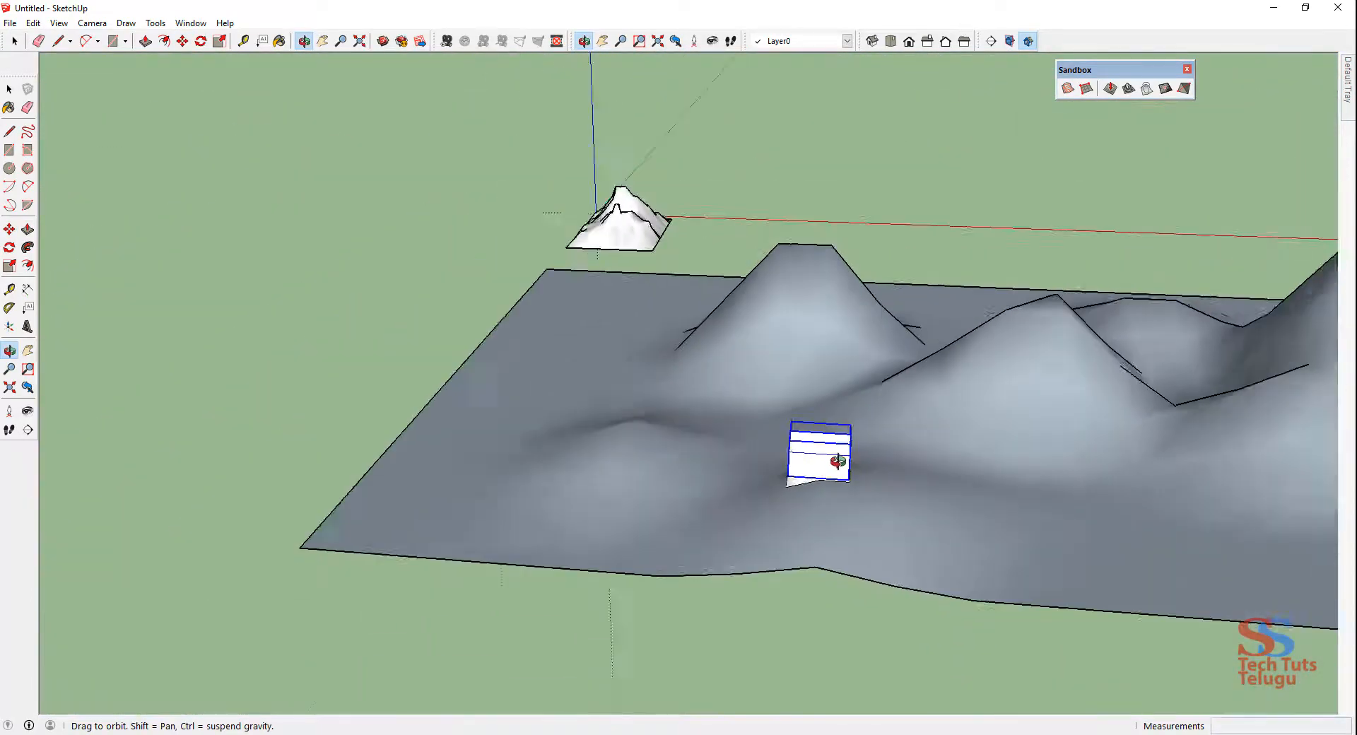
drag(884, 491, 975, 396)
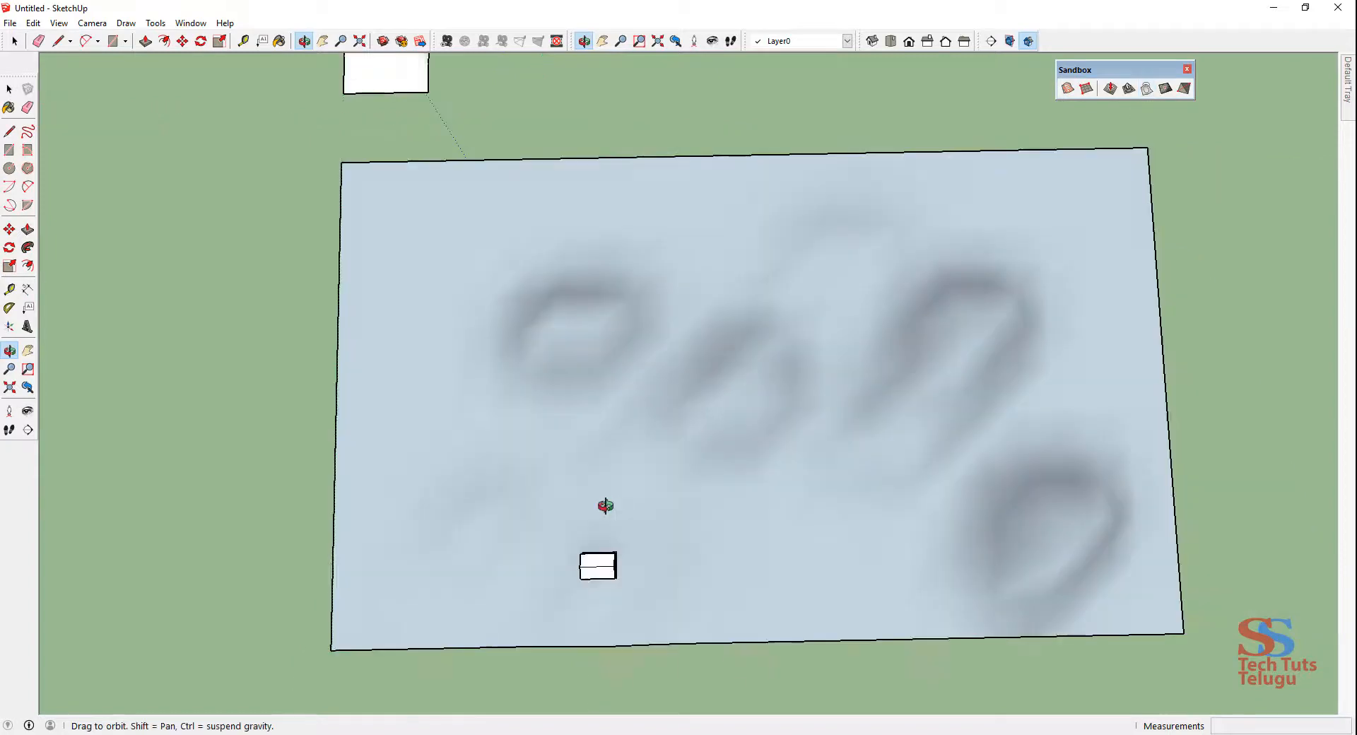
drag(606, 506, 608, 501)
key(r)
click(332, 152)
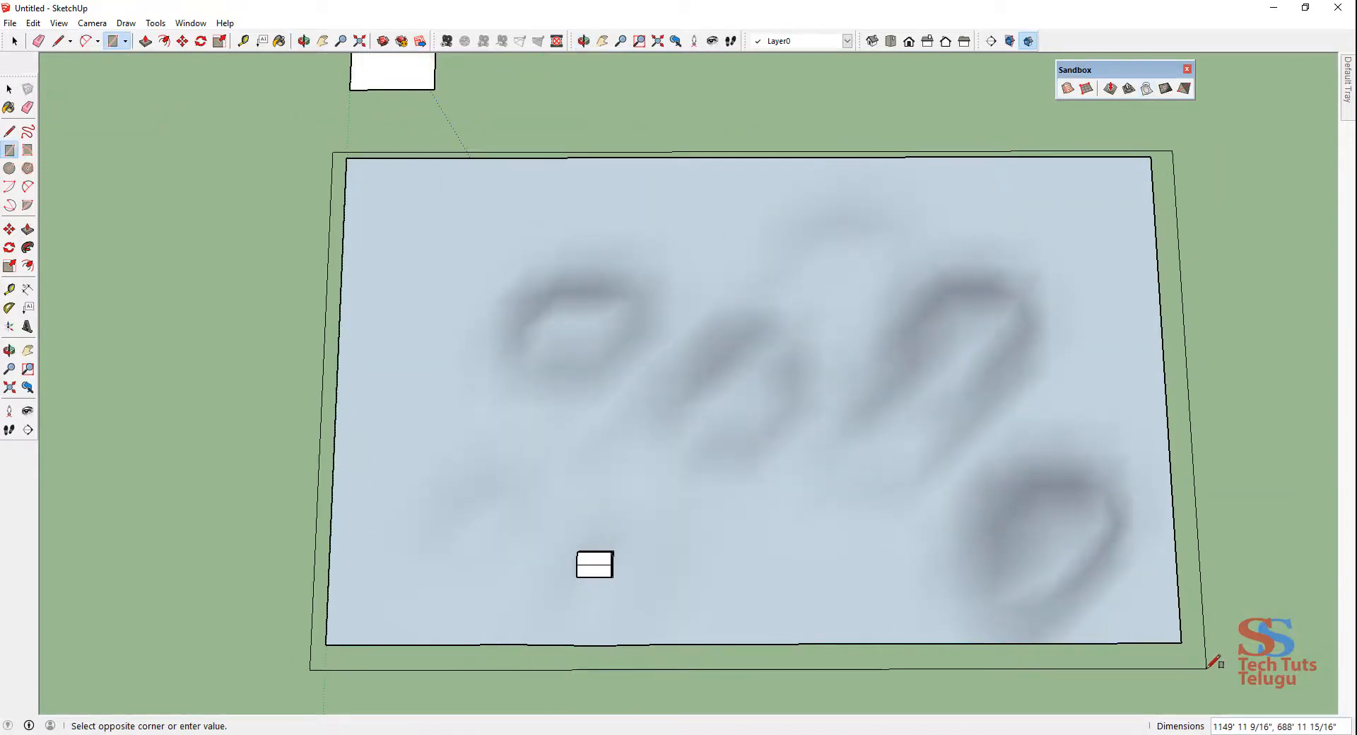
click(1207, 668)
Step: Select the rectangle's face and move it straight up above the terrain's peaks
middle_drag(1081, 691, 1065, 508)
key(space)
click(307, 526)
click(355, 517)
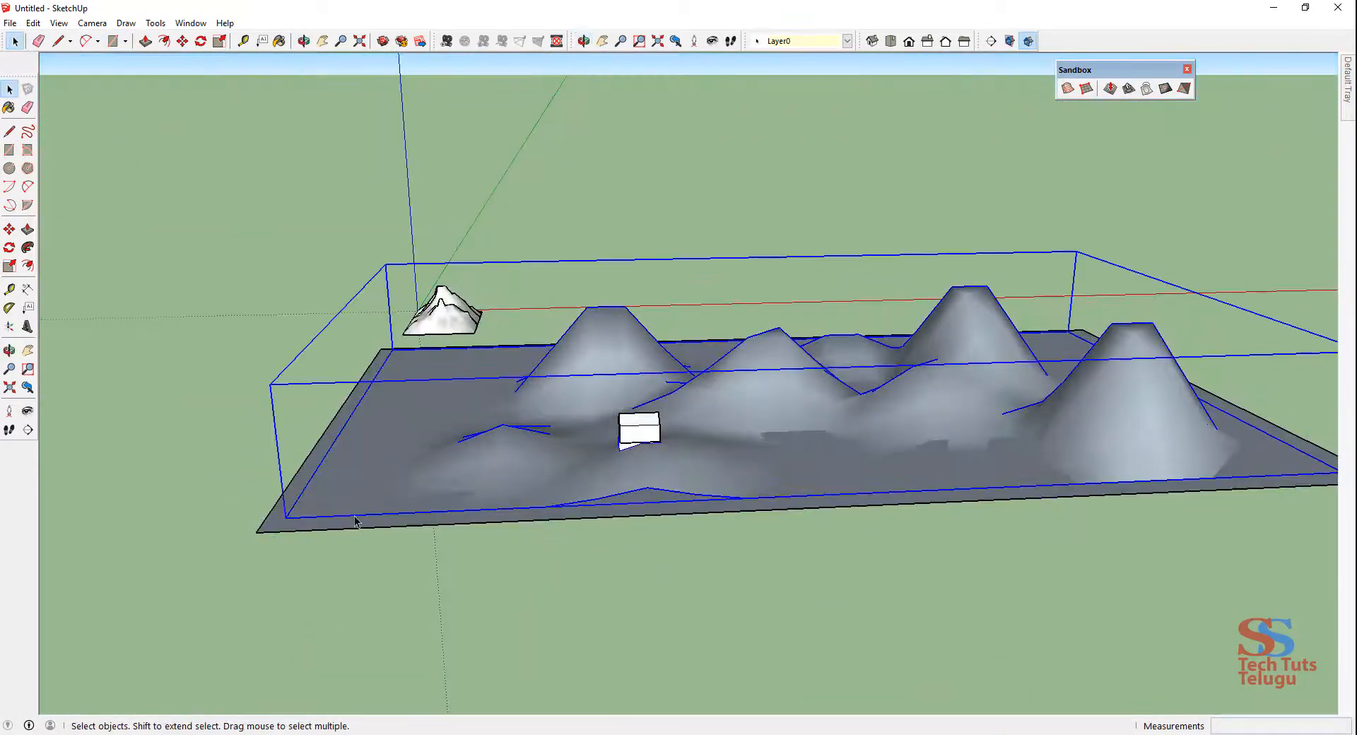
click(355, 523)
key(m)
click(256, 531)
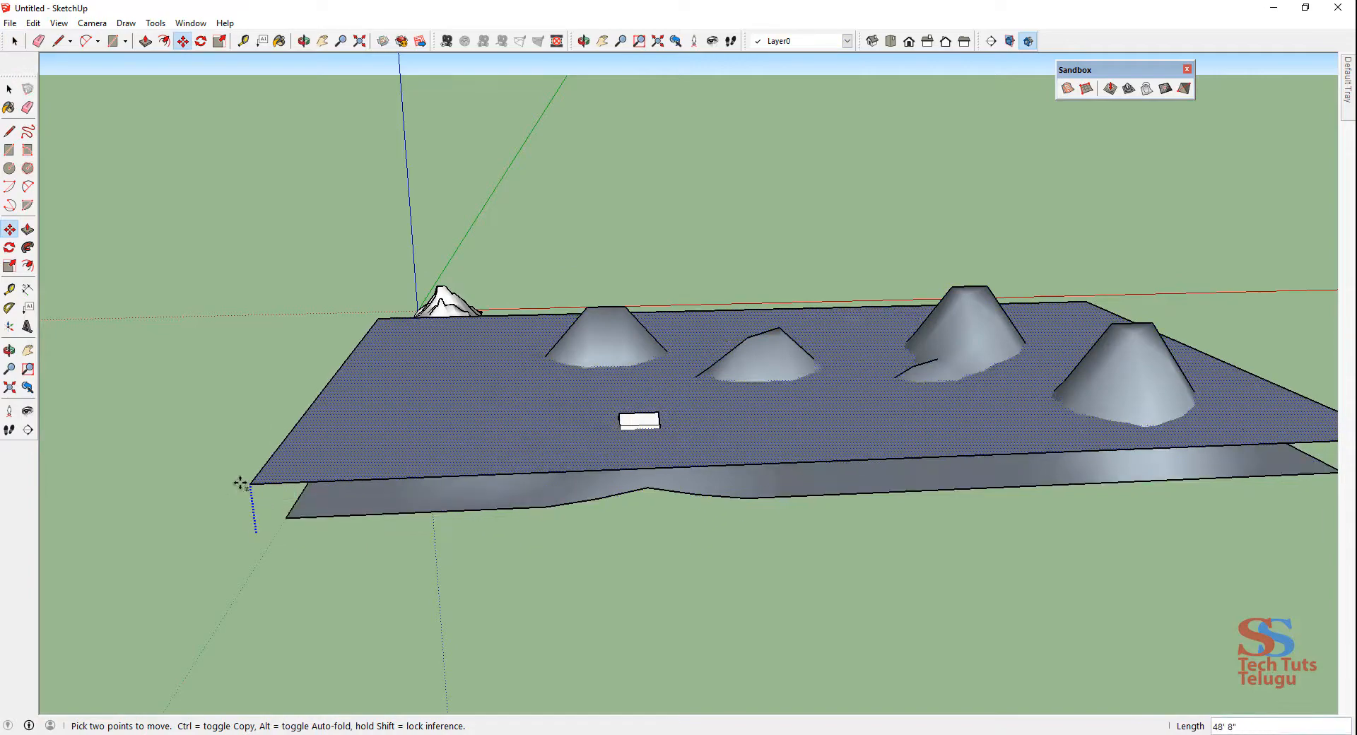
click(206, 311)
Step: Draw a lengthwise line across the raised rectangle, near its middle, from one short edge to the other
middle_drag(206, 472, 212, 396)
shift+middle_drag(212, 396, 206, 436)
scroll(548, 332, down, 3)
mouse_move(548, 332)
shift+middle_down()
mouse_move(550, 503)
mouse_move(539, 481)
shift+middle_up()
key(l)
click(298, 488)
click(873, 391)
click(298, 468)
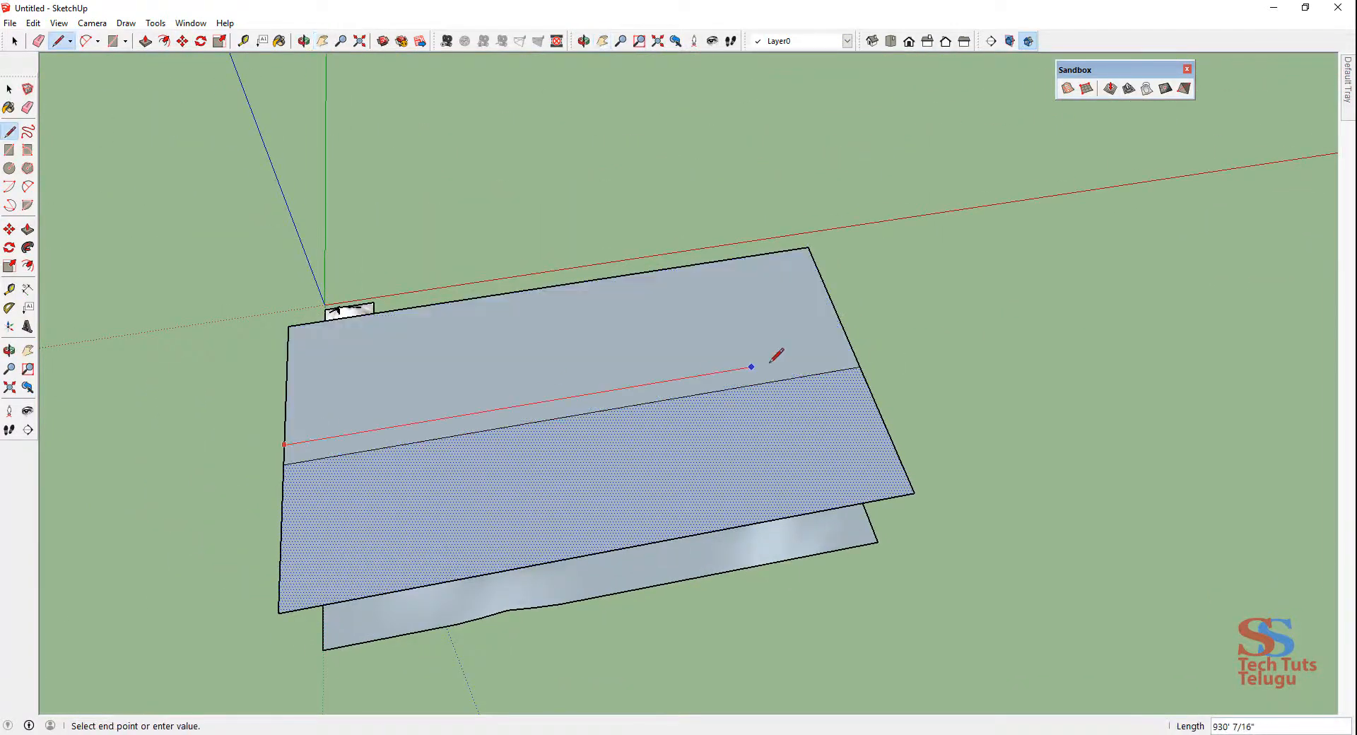
click(847, 337)
middle_drag(600, 548, 557, 596)
key(ctrl+z)
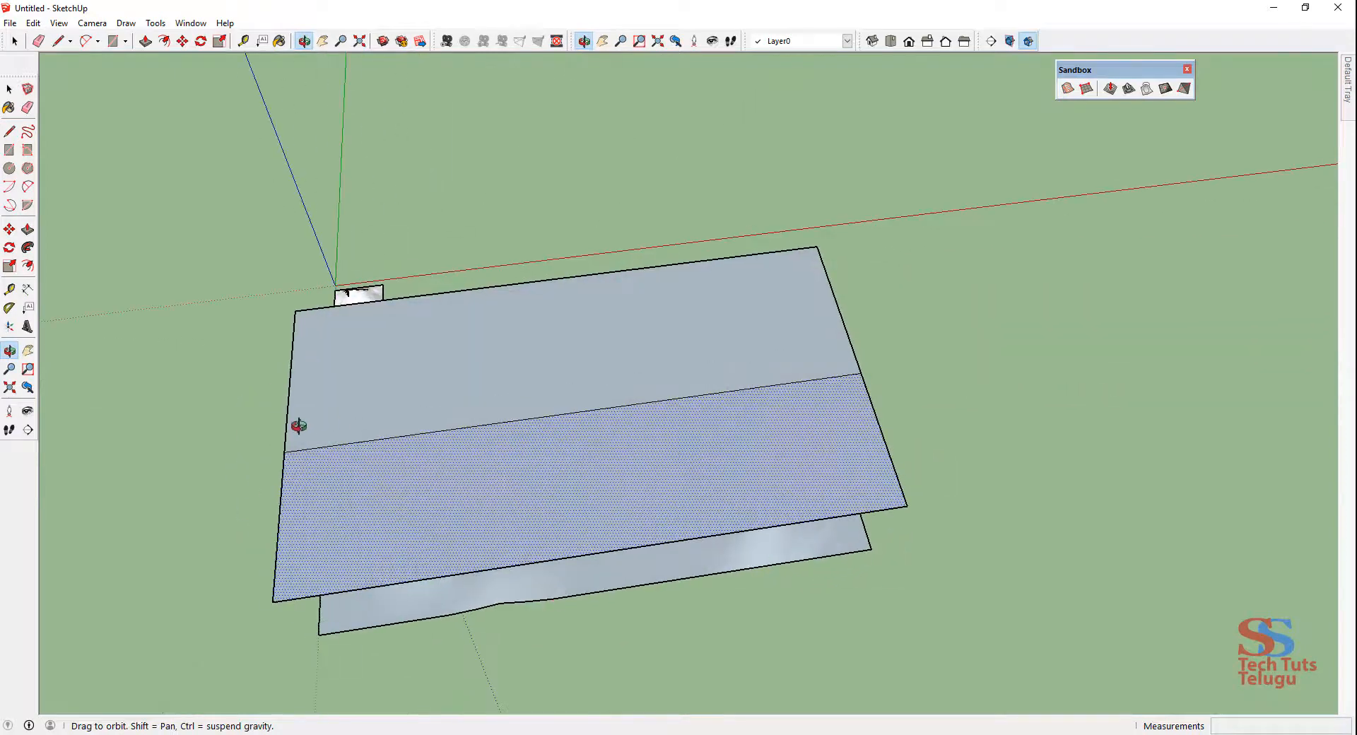
Step: Complete the lengthwise road with a second parallel line, and draw two close lines across the rectangle's width as a crossing road
key(l)
click(287, 432)
click(856, 357)
click(546, 281)
click(590, 553)
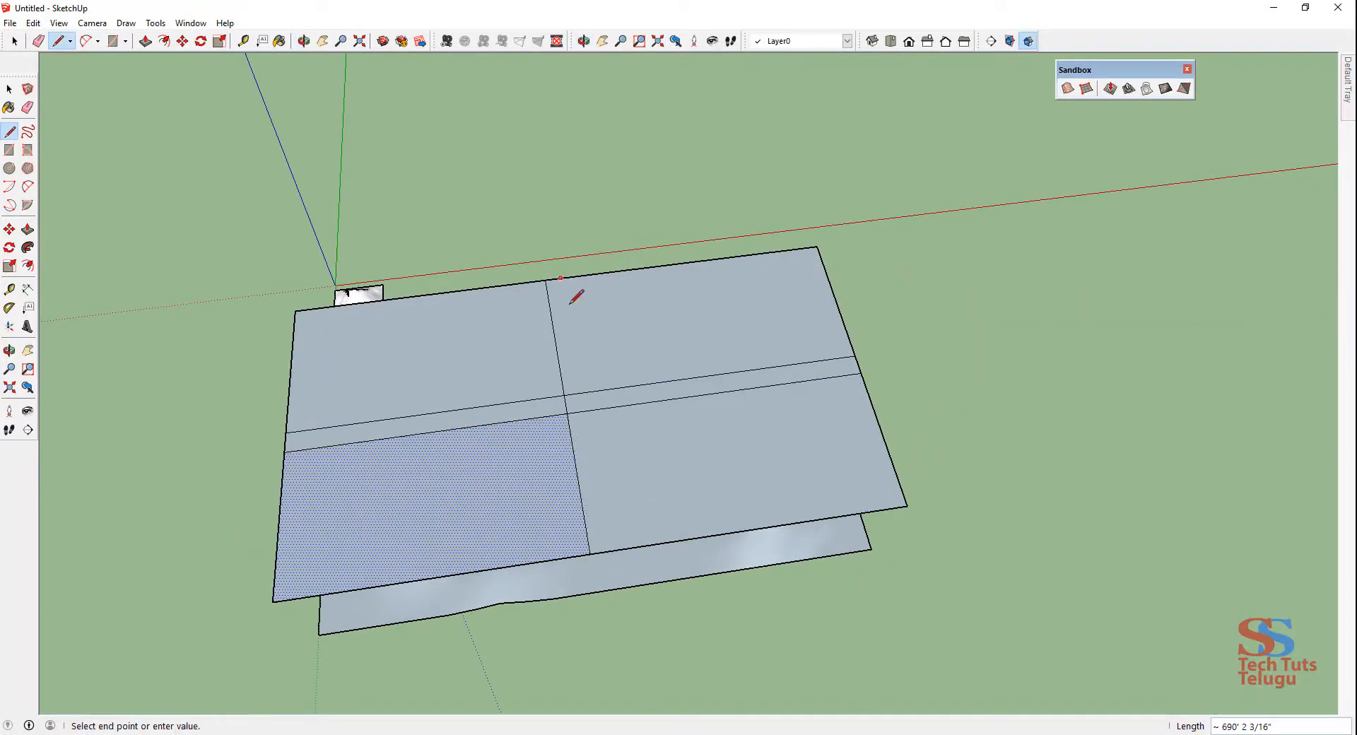
click(612, 550)
Step: Draw a diagonal road from the junction to the far edge and a side road from the crossing road to the short edge
click(583, 392)
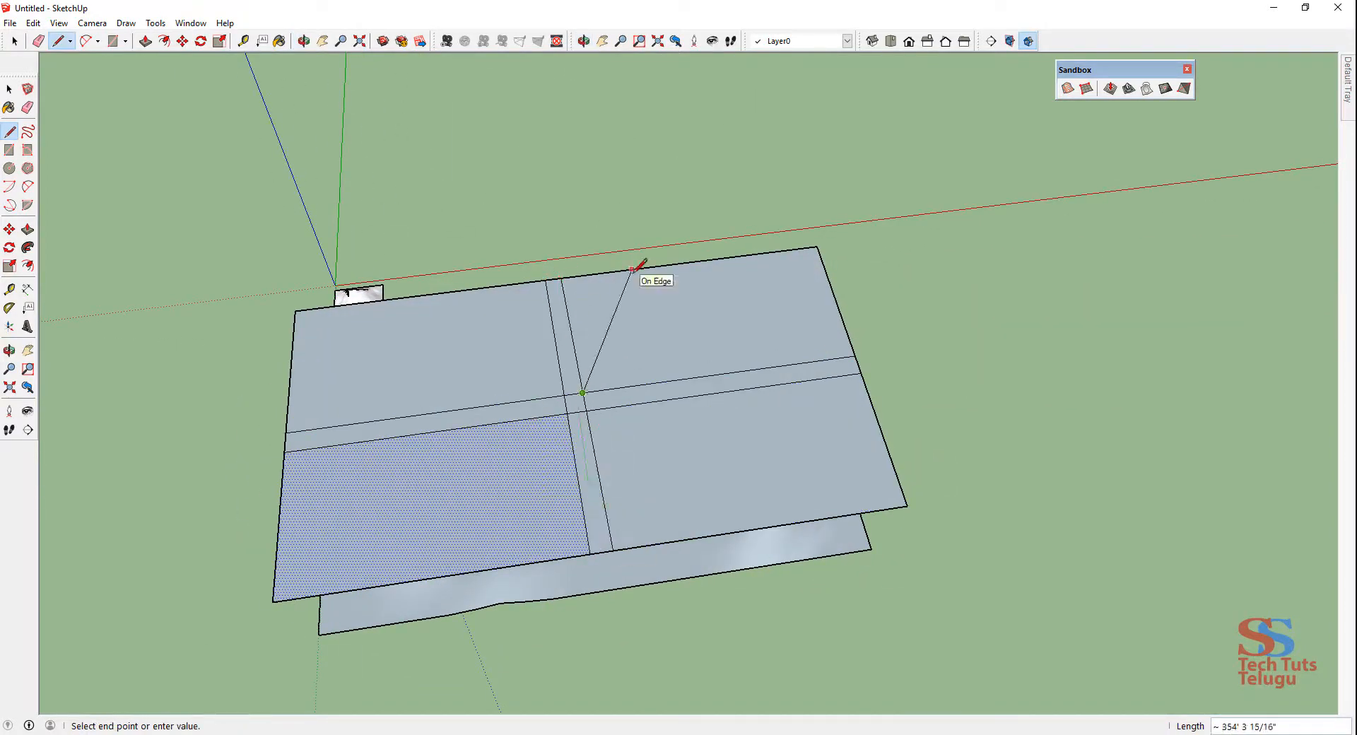
click(631, 268)
click(649, 268)
click(599, 391)
click(604, 503)
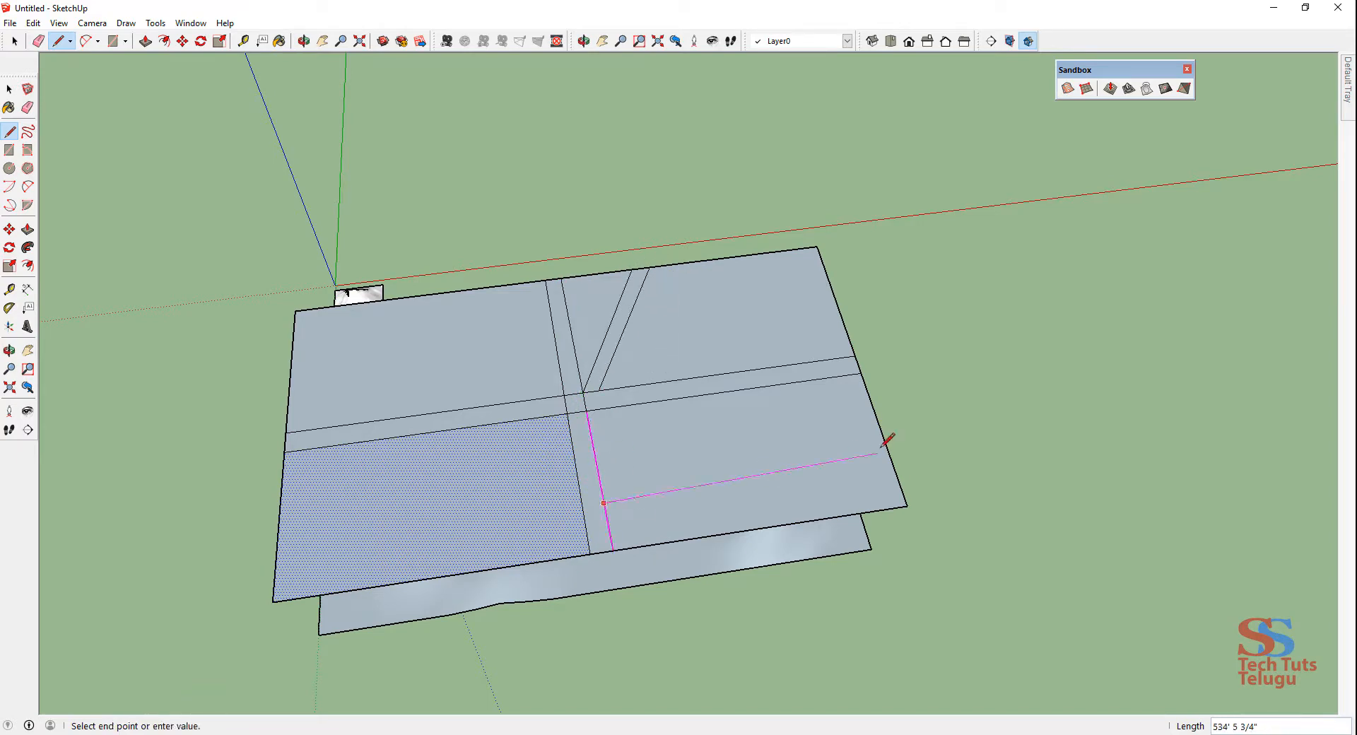
click(888, 452)
click(610, 525)
click(896, 474)
Step: Erase the line segments crossing the road junctions and delete the rectangle's faces, leaving only edges
key(e)
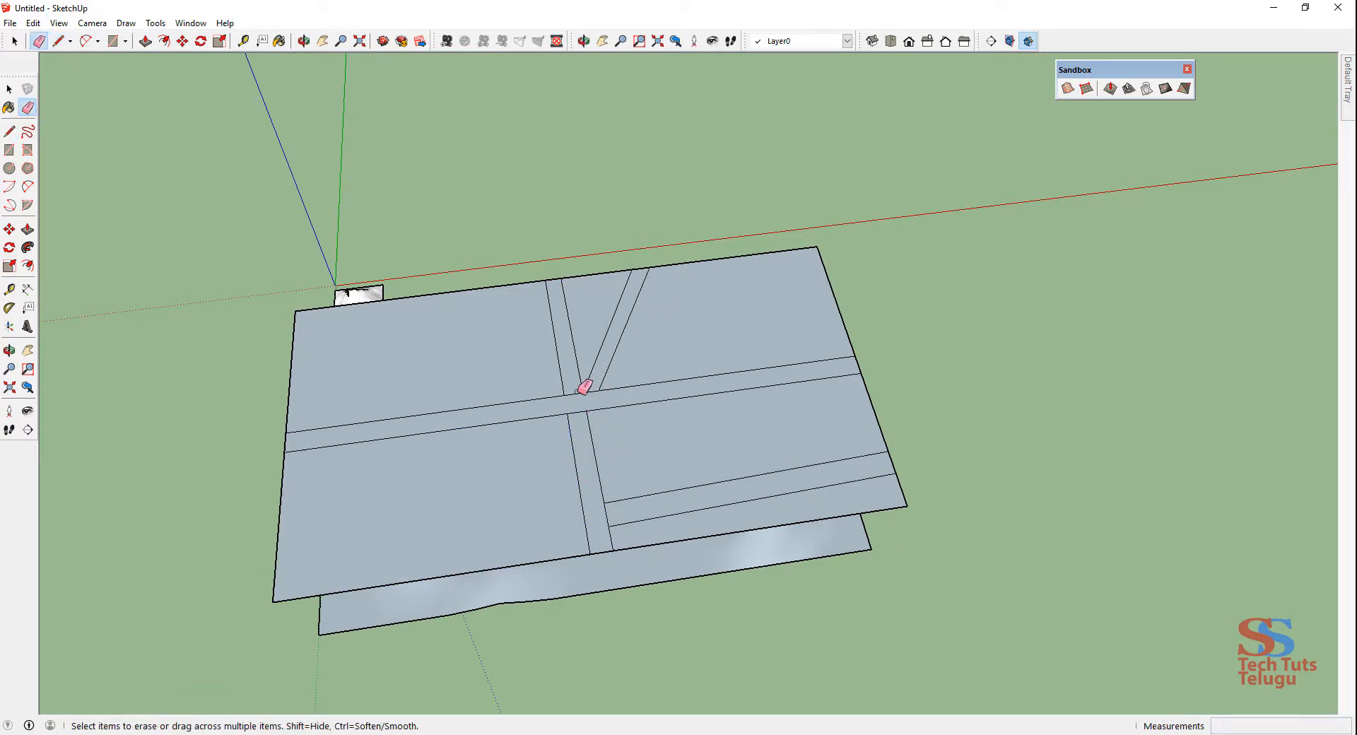
scroll(591, 393, down, 1)
key(space)
click(550, 499)
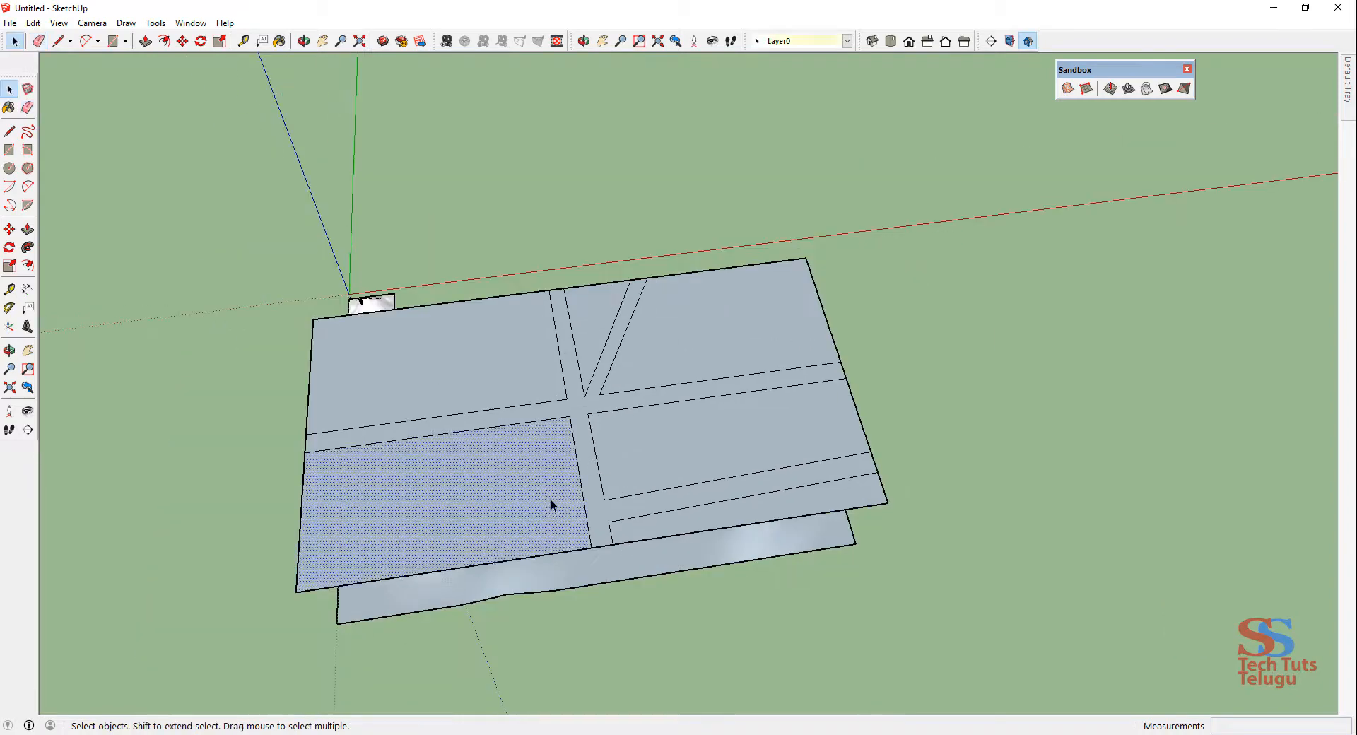
key(Delete)
click(658, 446)
key(Delete)
click(670, 350)
key(Delete)
Step: Try to delete the rectangle's outer boundary edges, keeping only the road lines
click(298, 579)
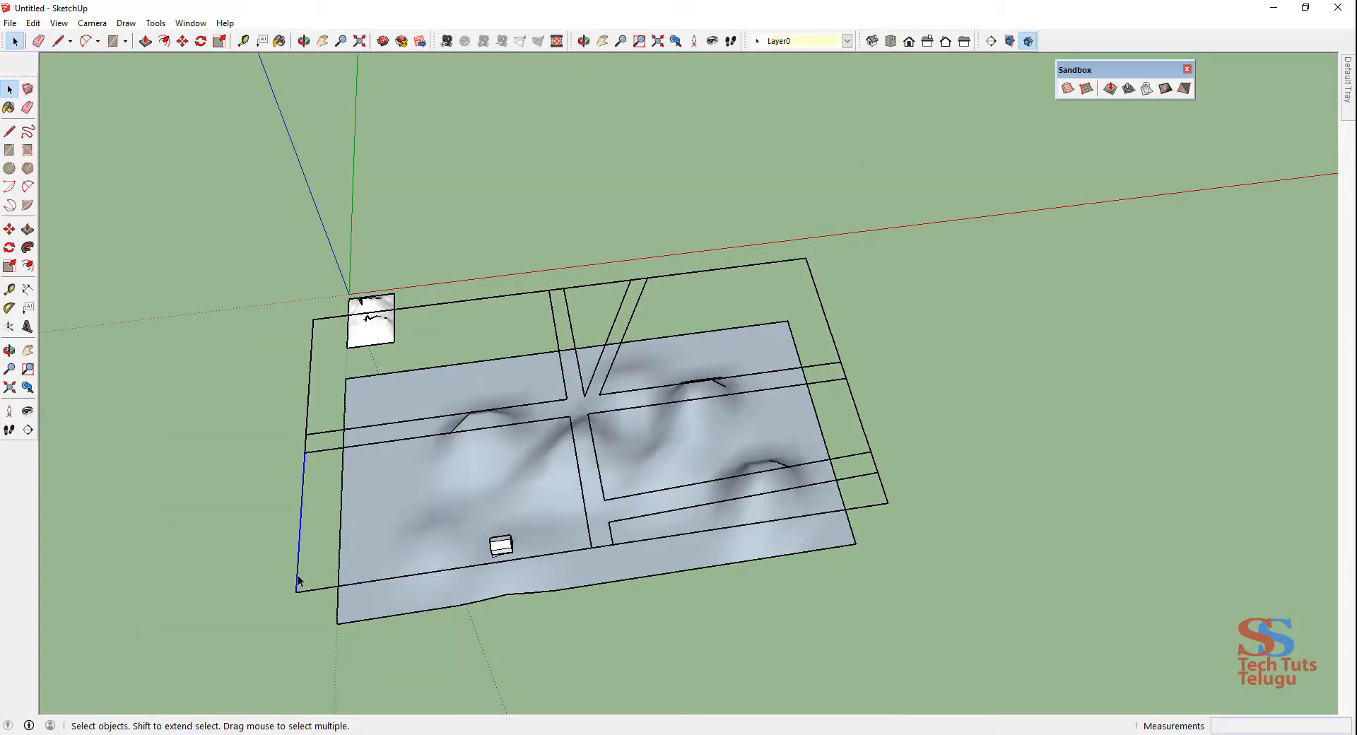
key(Delete)
click(306, 444)
key(Delete)
click(307, 421)
key(Delete)
click(325, 319)
key(Delete)
key(Delete)
click(639, 280)
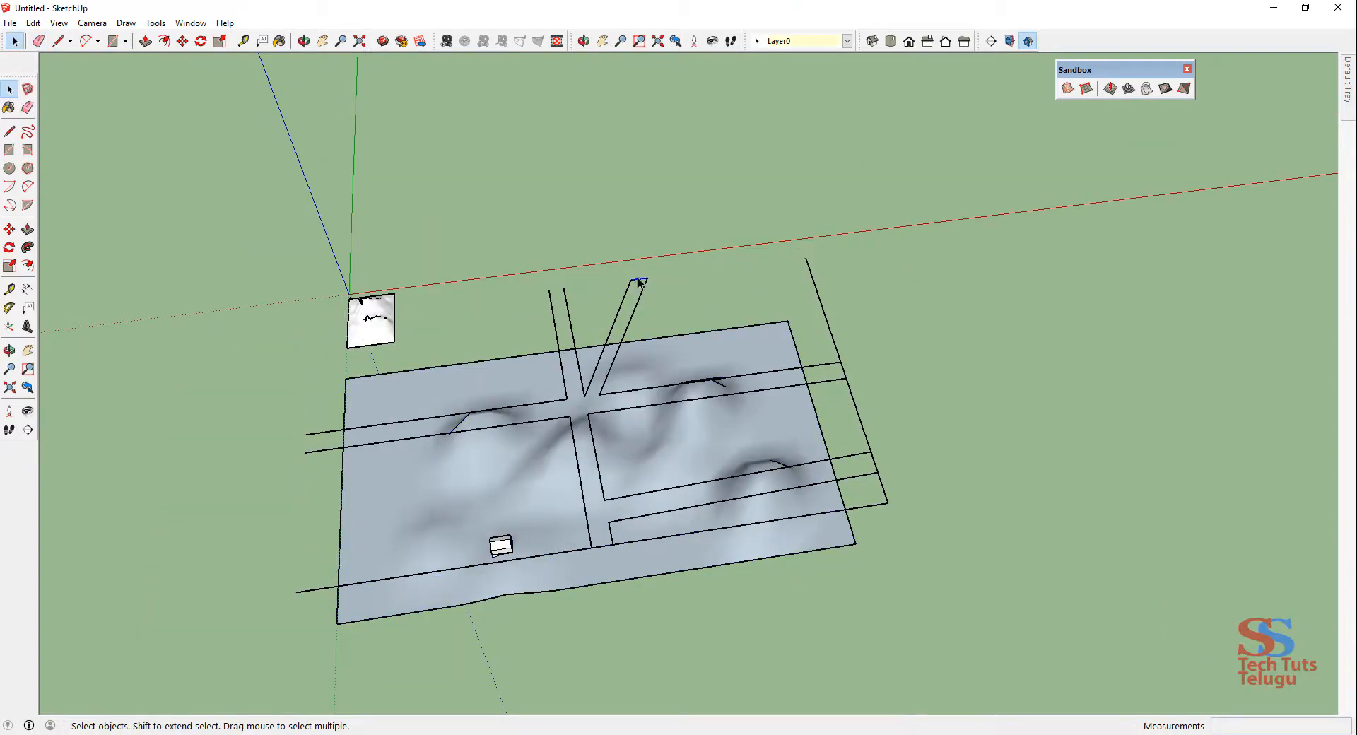
click(836, 348)
key(Delete)
click(843, 371)
key(Delete)
click(851, 394)
key(Delete)
click(874, 462)
key(Delete)
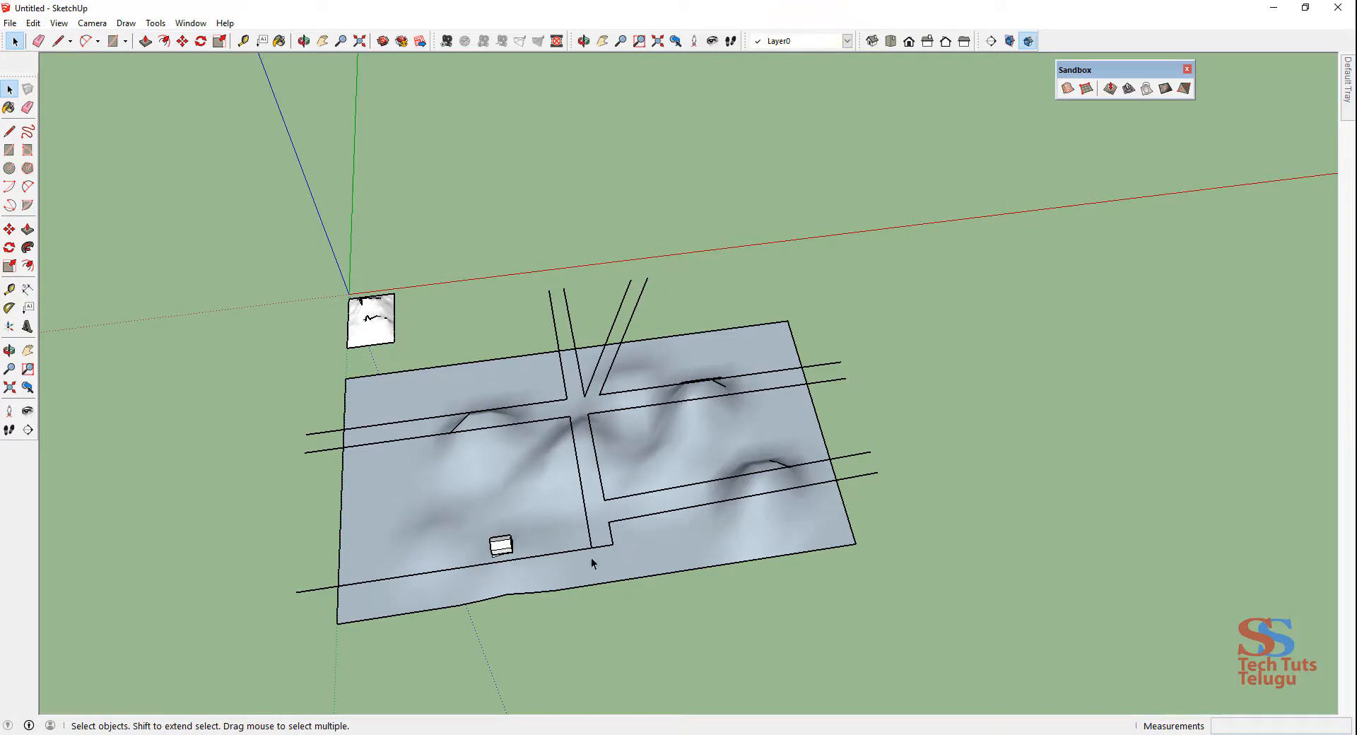
key(ctrl+z)
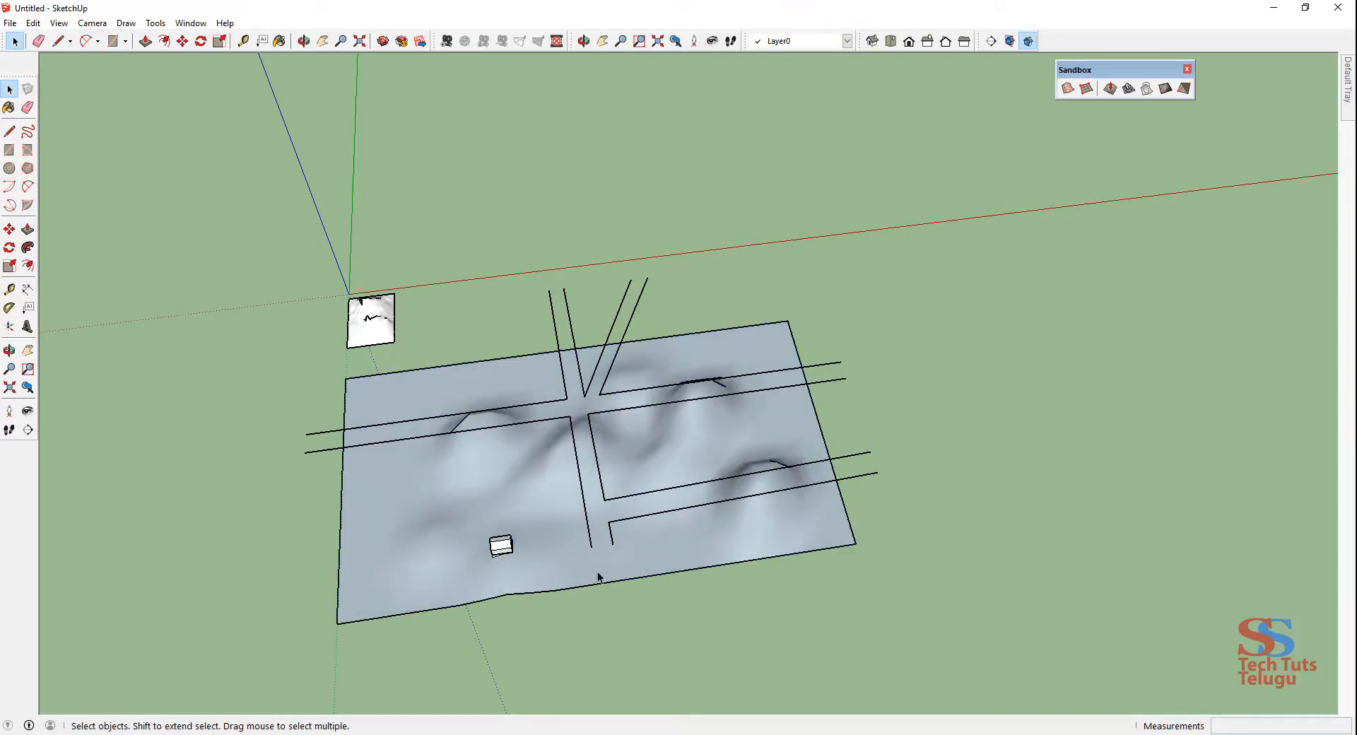
Step: Select all the road lines together with the rectangle's outer boundary and make them a group
middle_drag(608, 566, 652, 472)
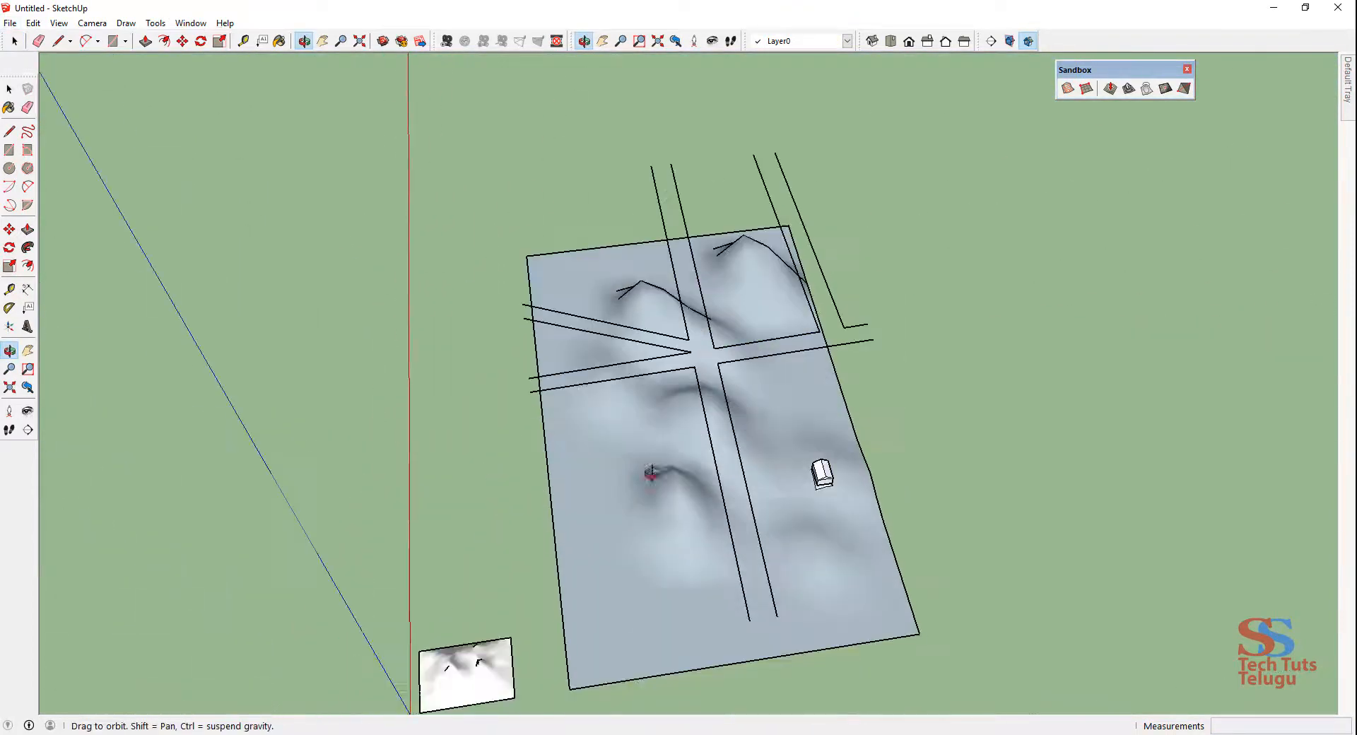
click(592, 384)
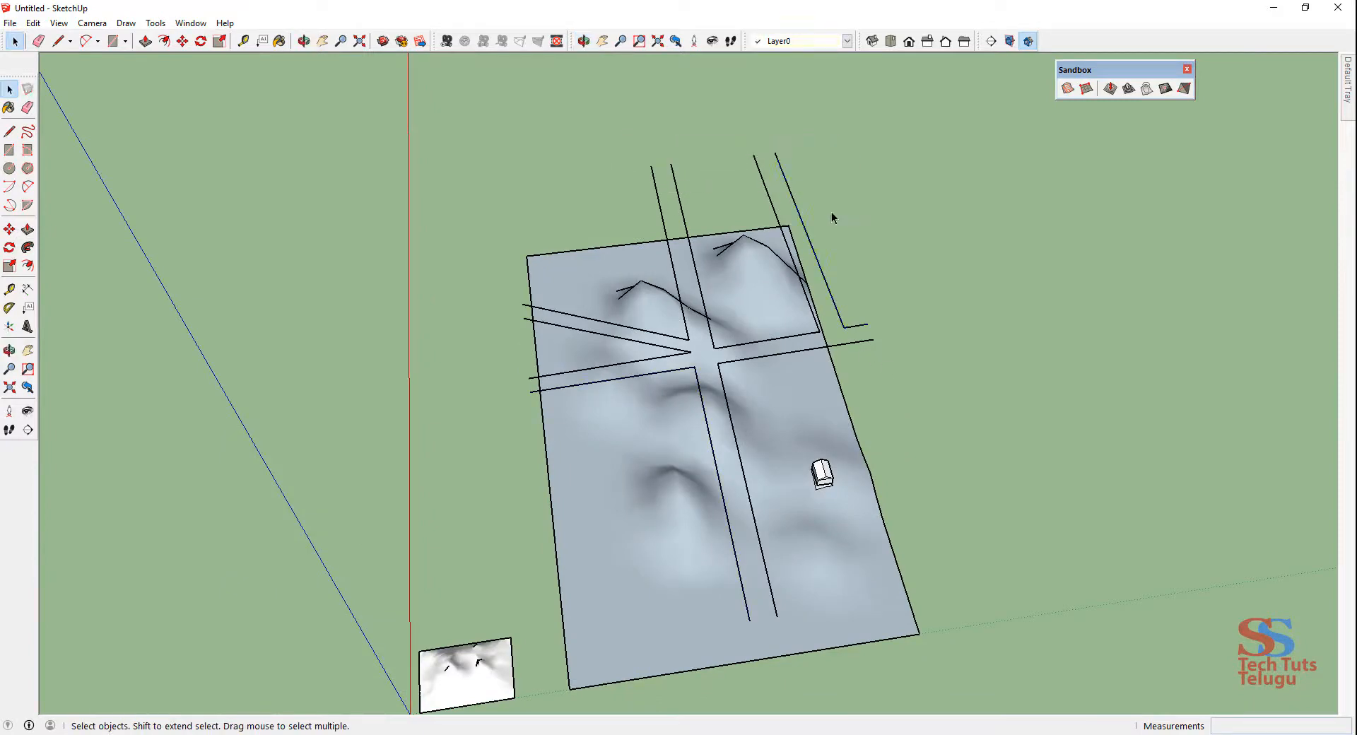
click(836, 301)
middle_drag(793, 422, 716, 344)
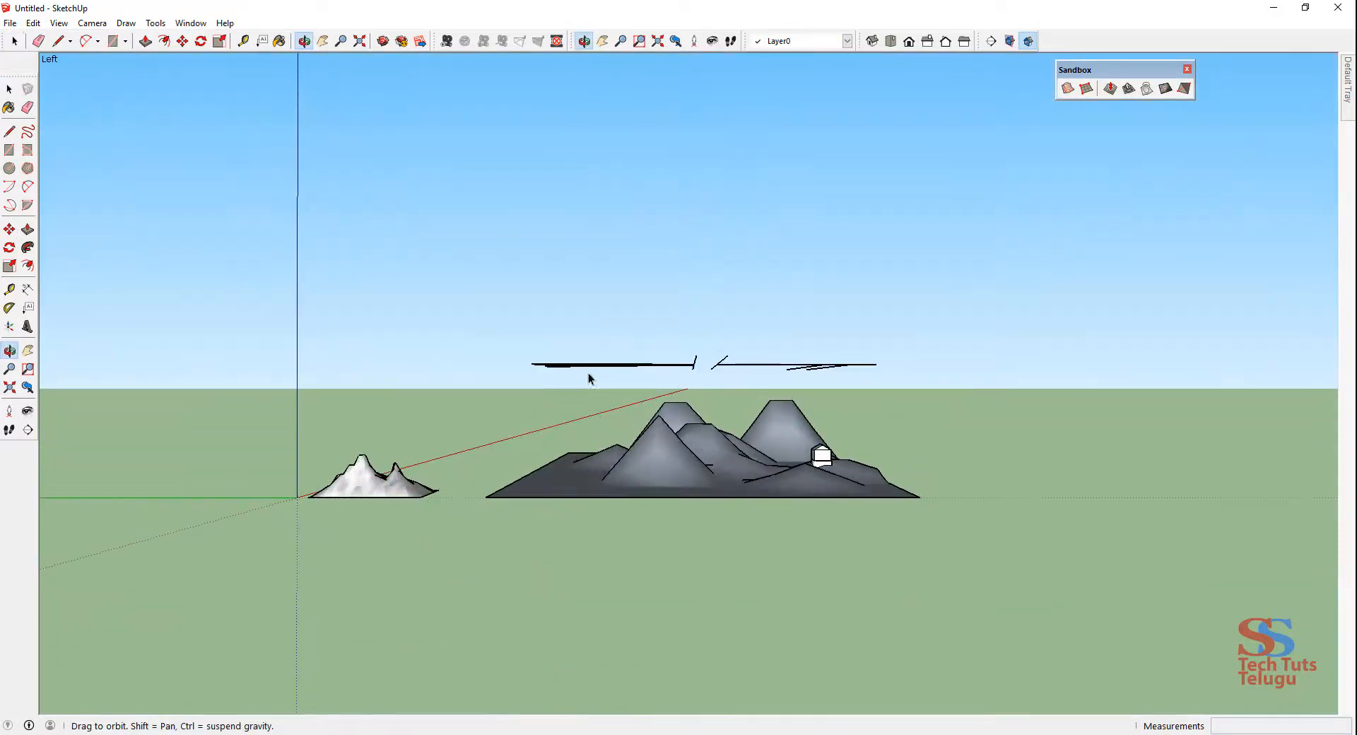
drag(494, 401, 909, 324)
middle_drag(799, 381, 768, 459)
right_click(724, 400)
click(746, 524)
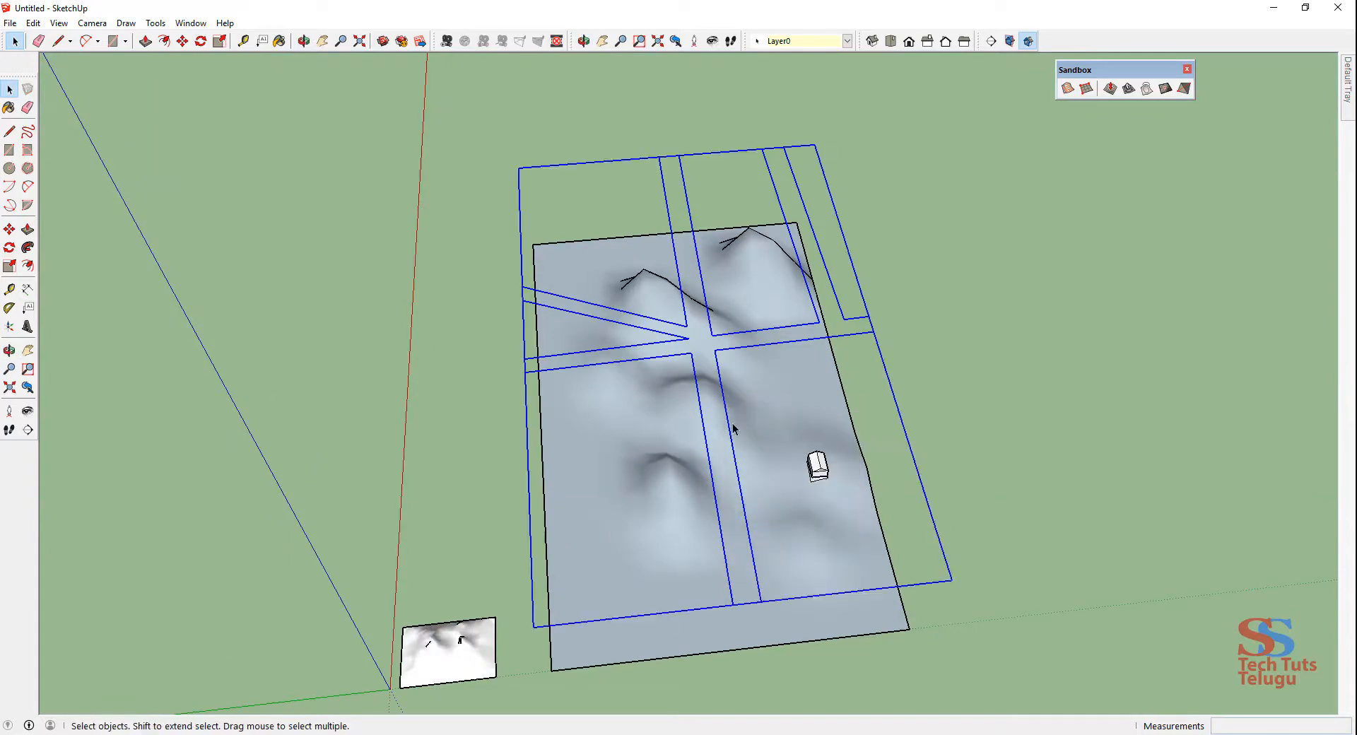
Step: Move the road layout group horizontally over the terrain and raise it vertically above the hill peaks
key(m)
click(716, 350)
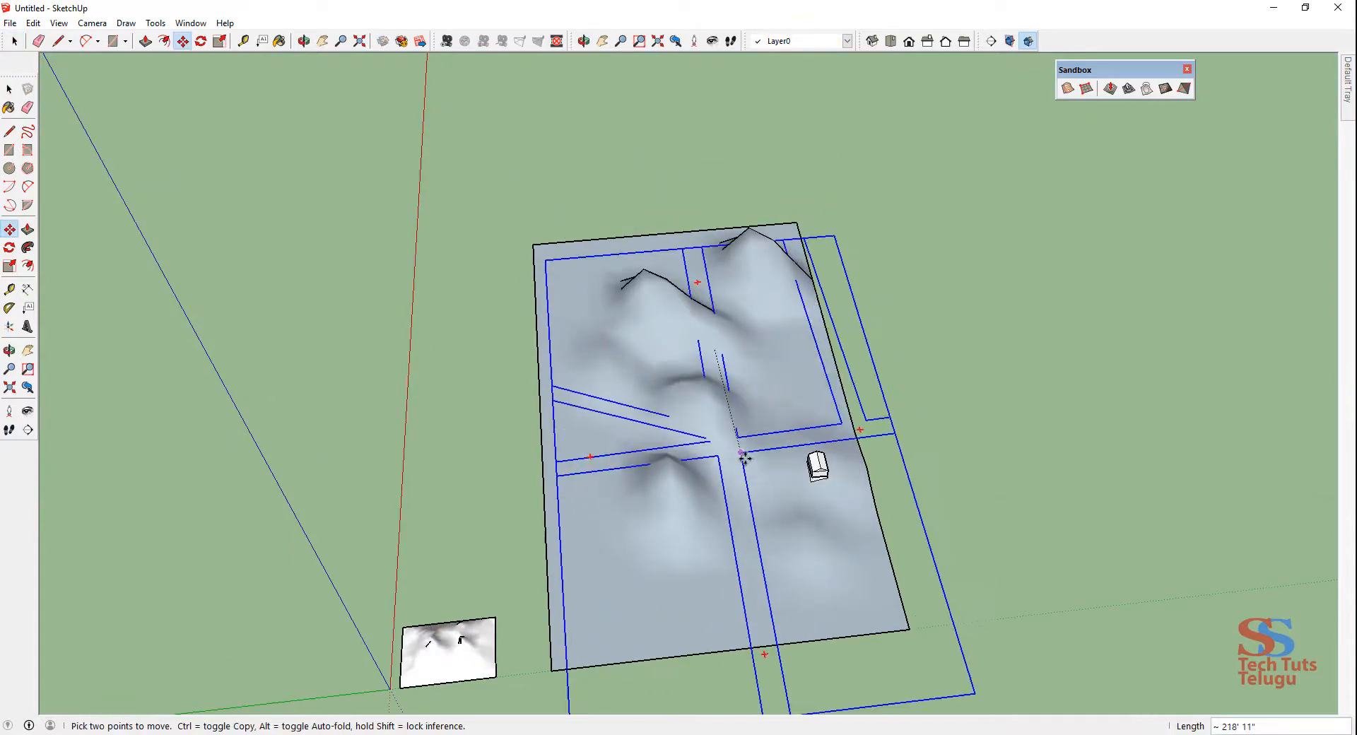
click(796, 475)
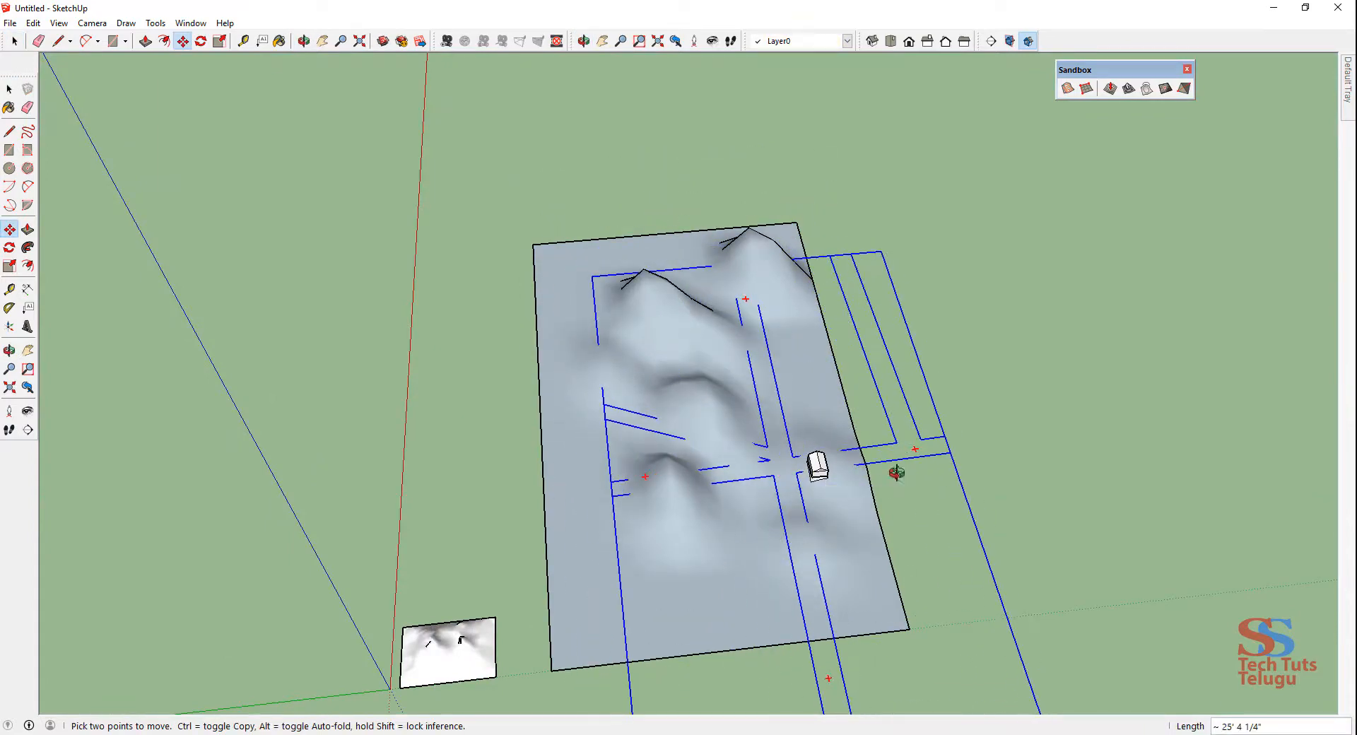
middle_drag(897, 472, 588, 379)
click(717, 456)
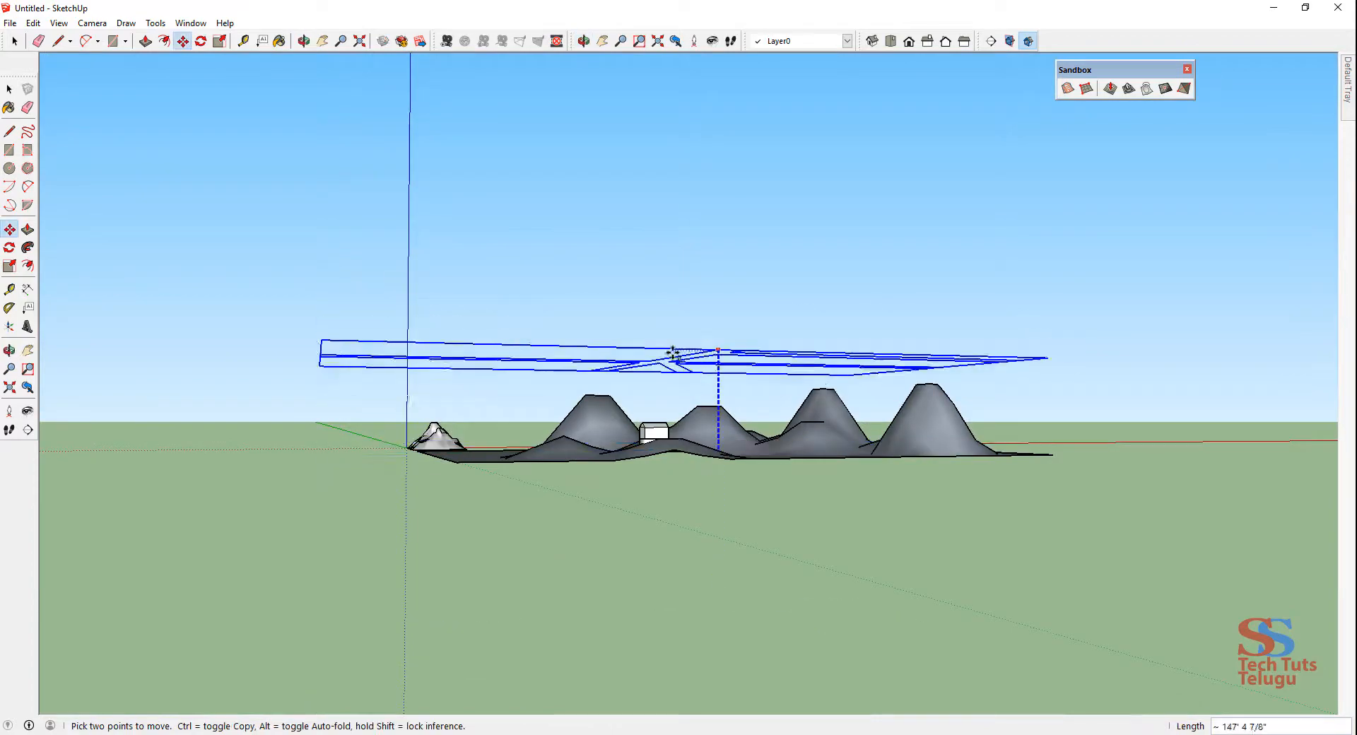
click(717, 362)
middle_drag(717, 362, 655, 464)
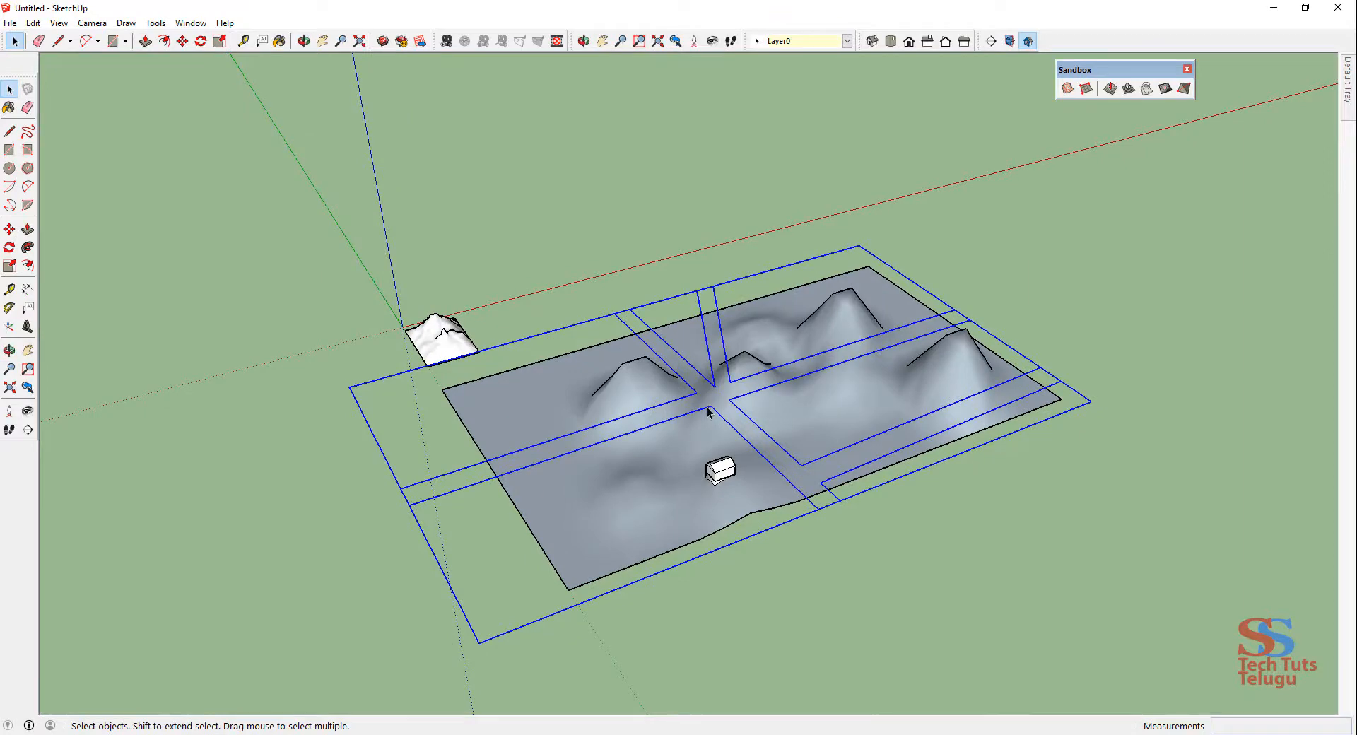
Step: Drape the road layout group onto the terrain mesh and delete the original group above it
click(1147, 89)
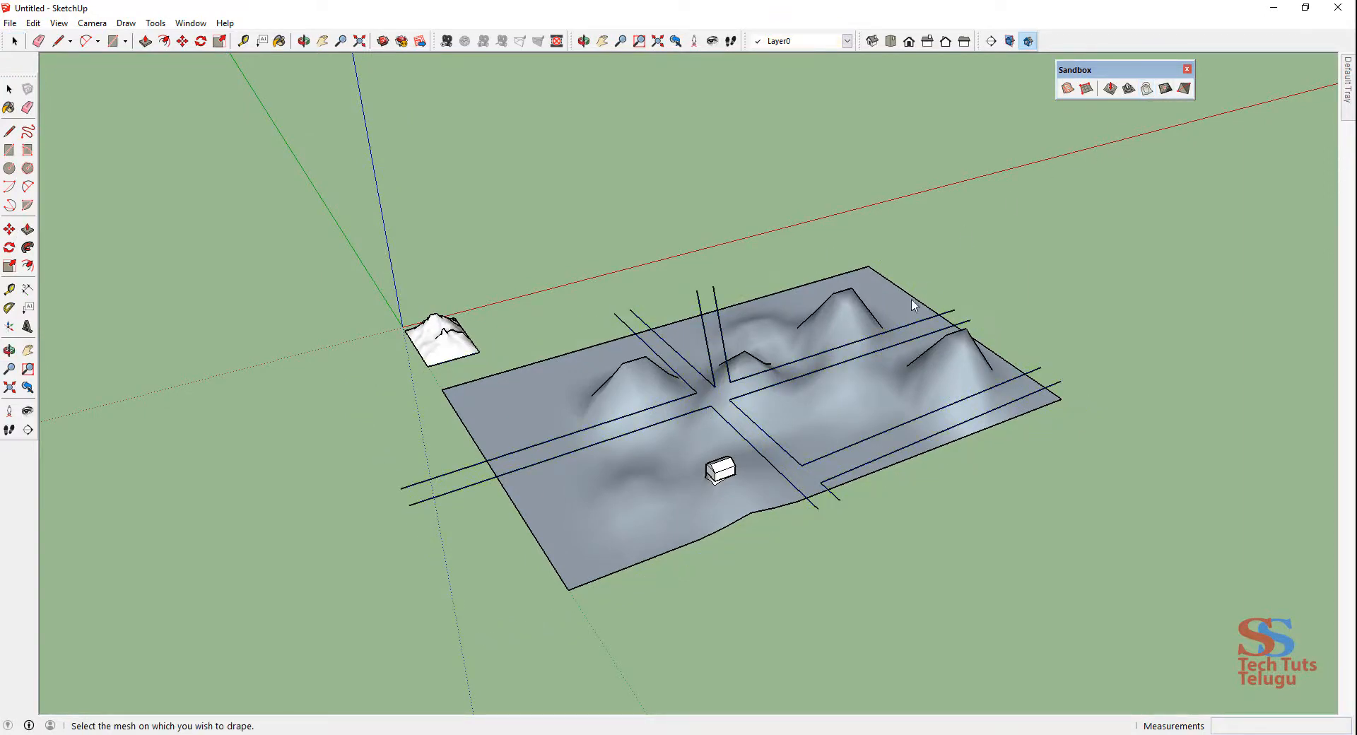
click(671, 454)
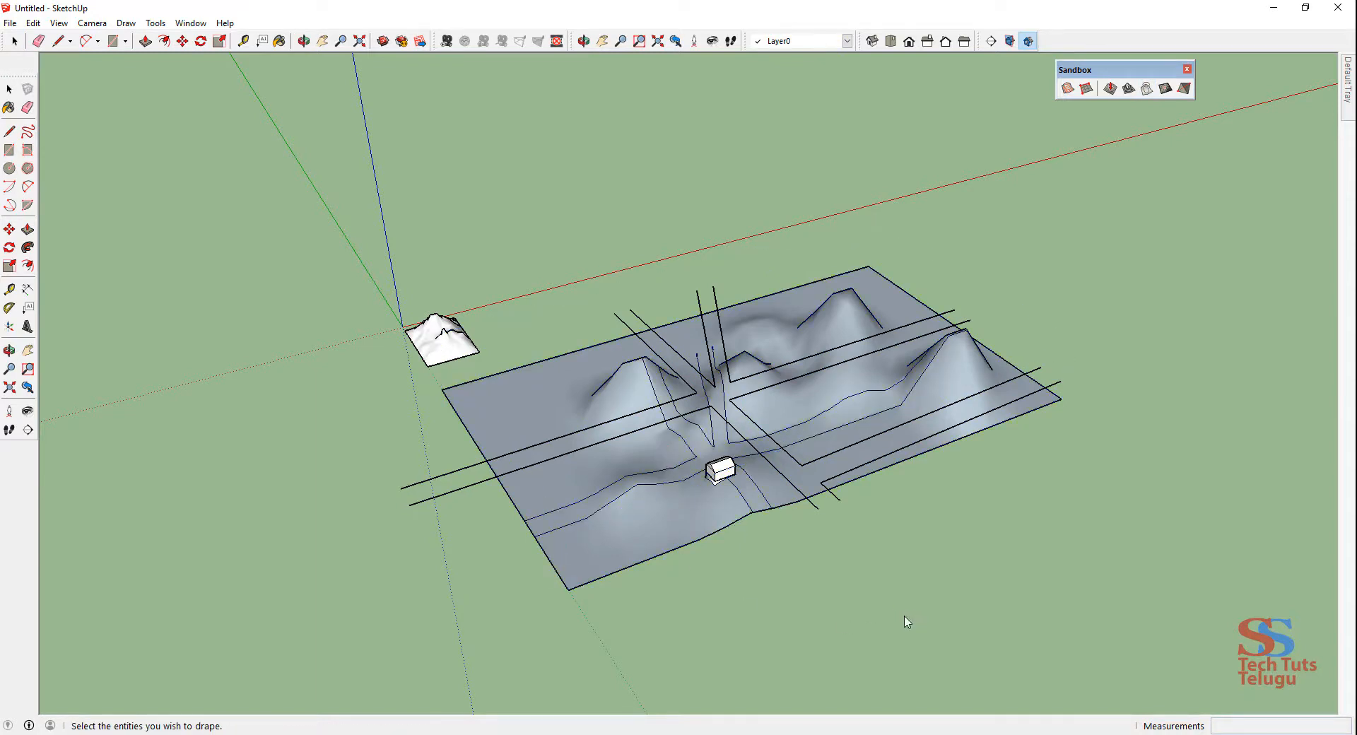
key(o)
drag(782, 566, 911, 417)
middle_drag(911, 417, 757, 478)
key(space)
click(741, 473)
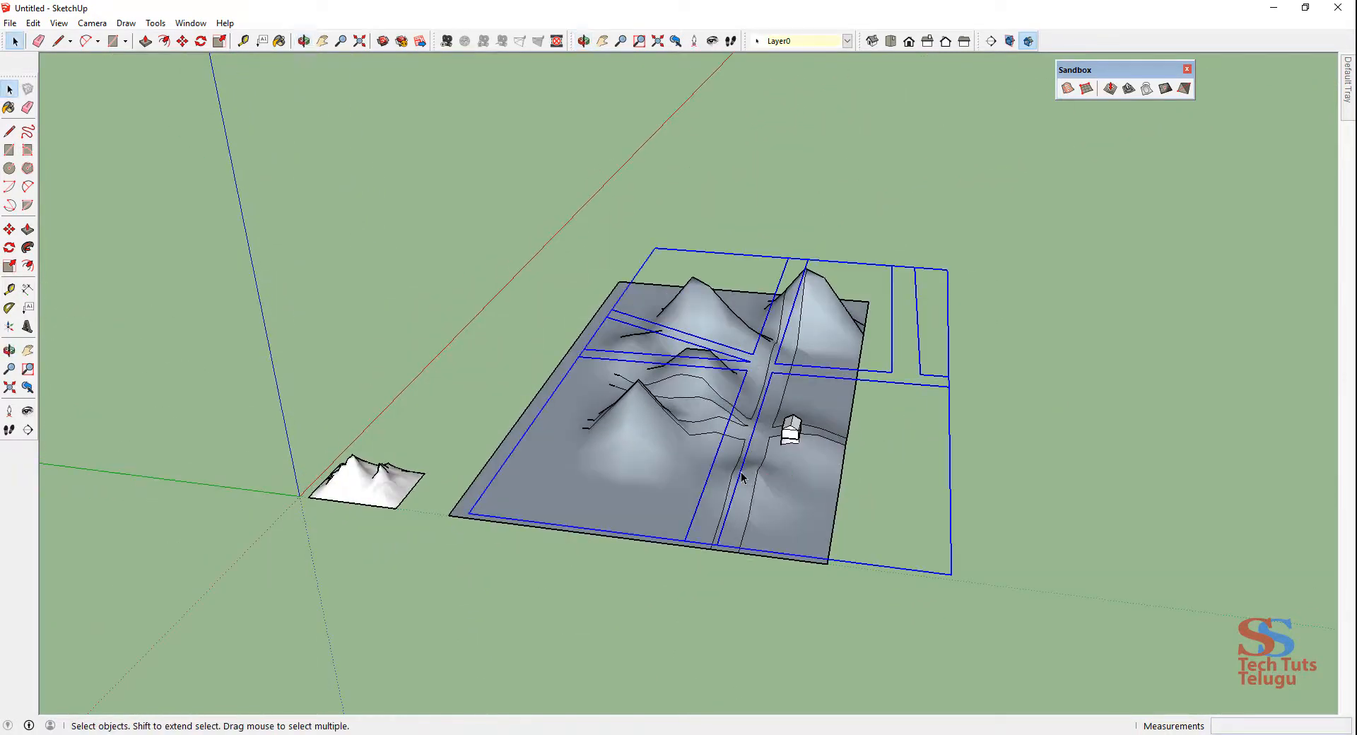
key(Delete)
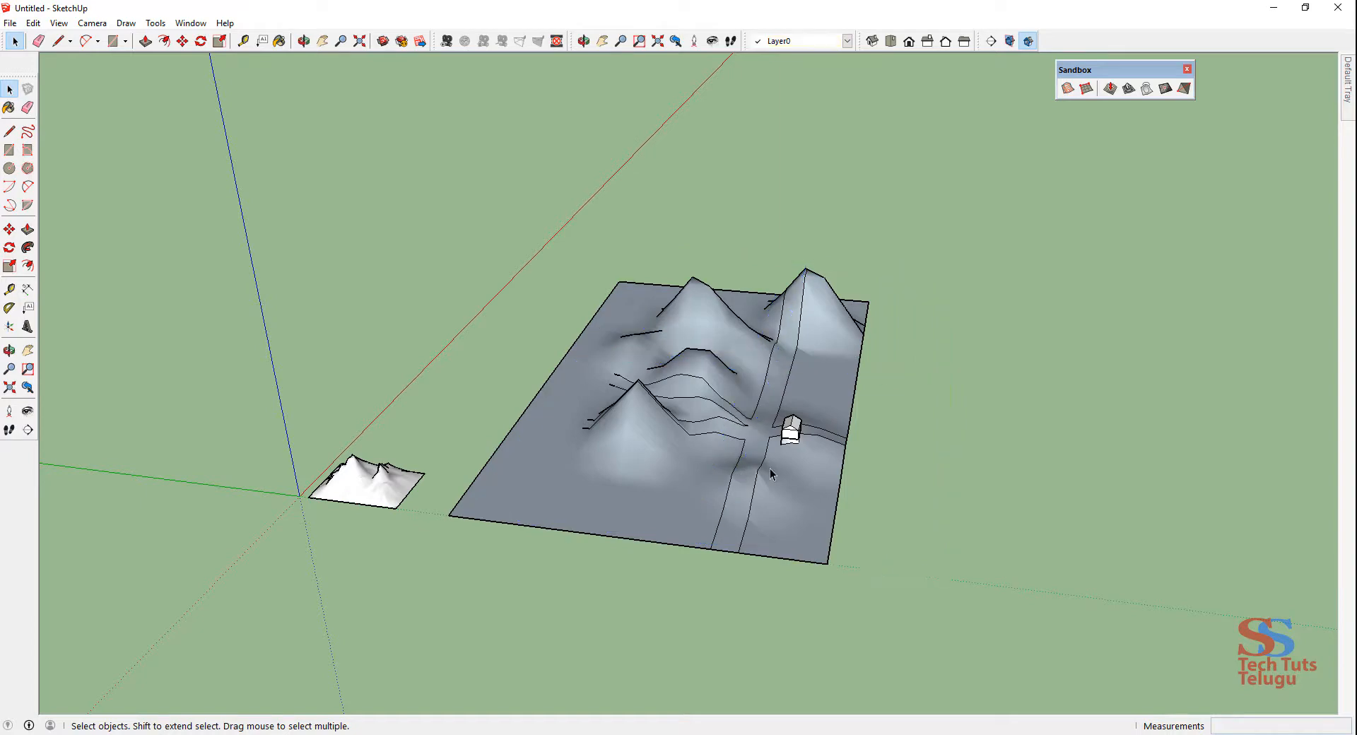
Step: Select all the geometry and subdivide the whole terrain mesh with Add Detail
scroll(773, 466, up, 6)
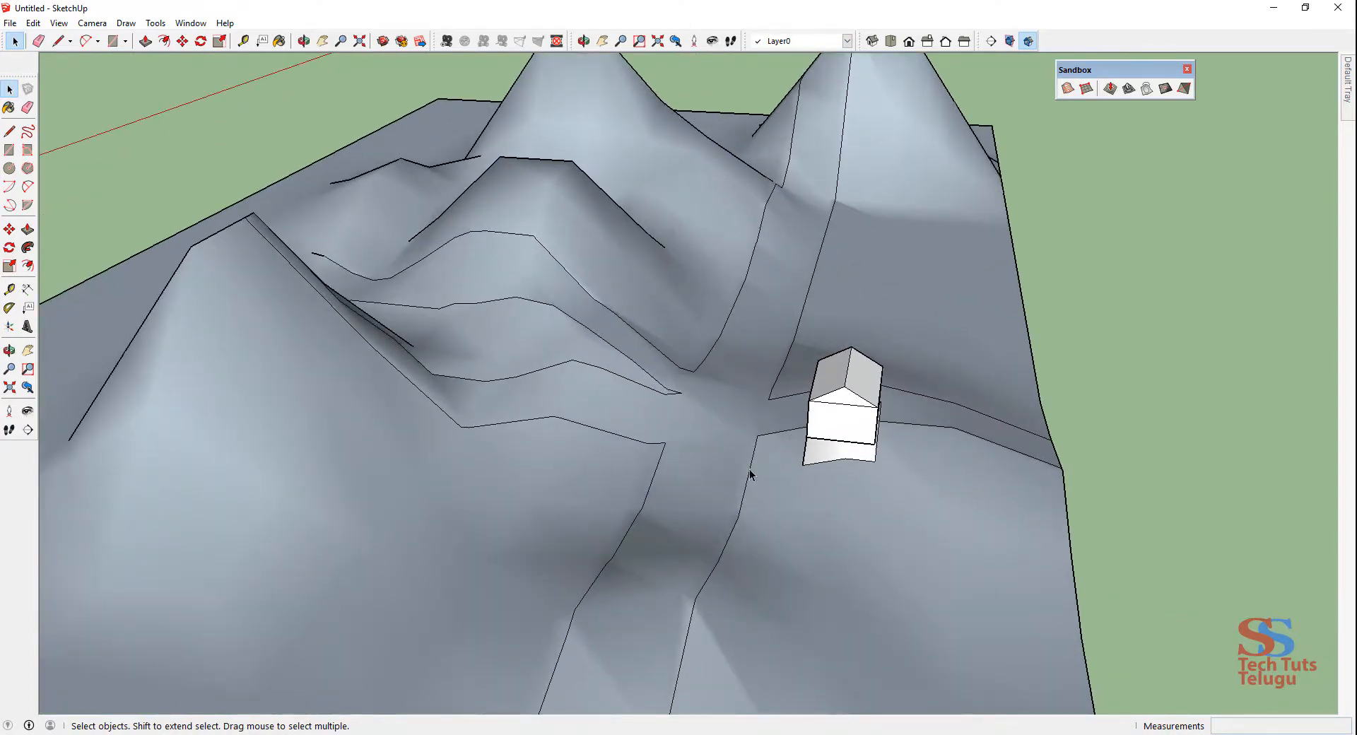
key(o)
drag(752, 363, 549, 506)
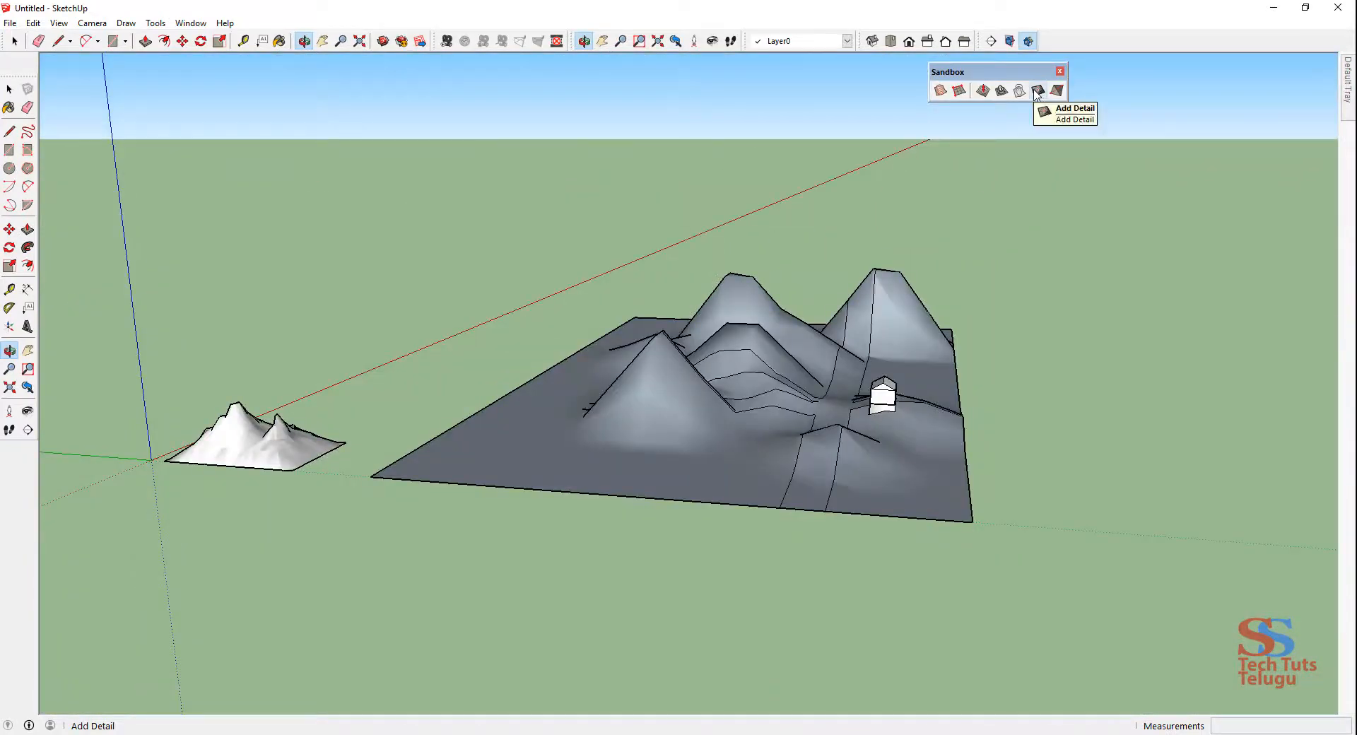
click(1036, 91)
scroll(676, 446, up, 6)
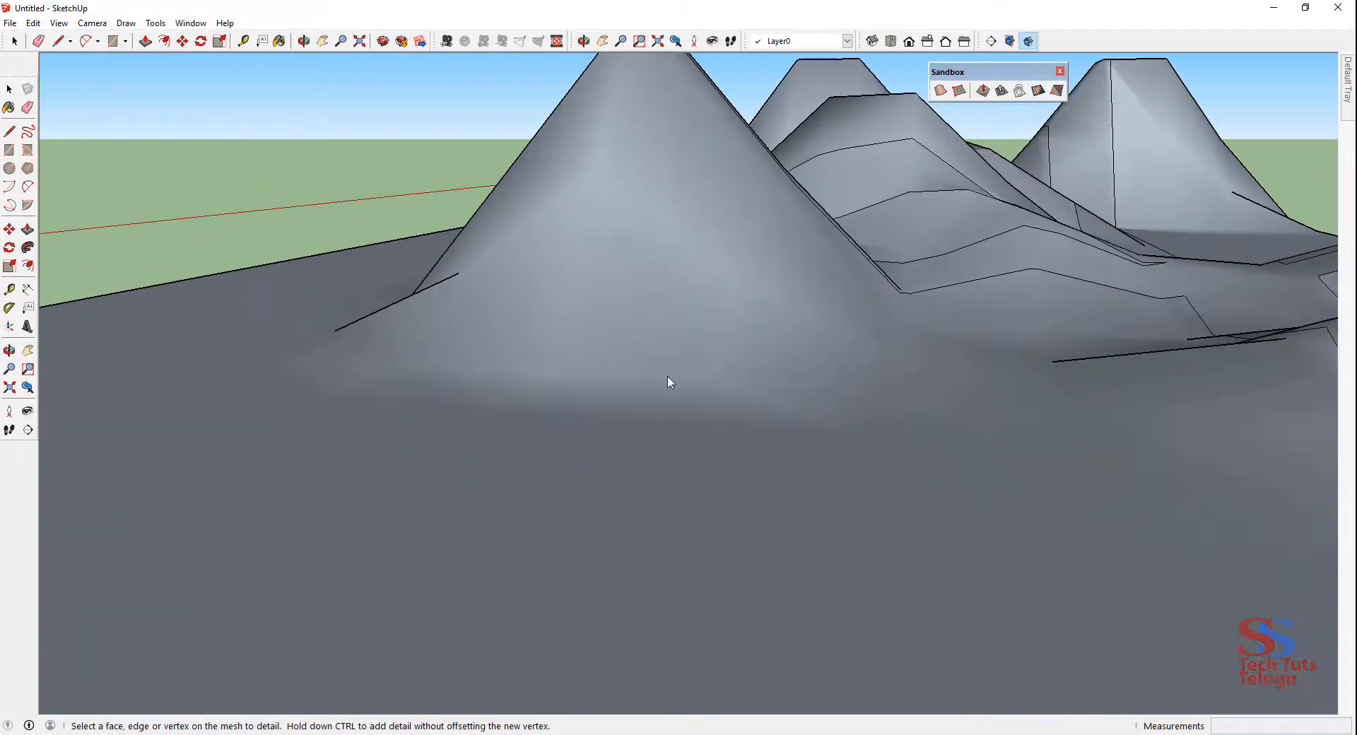
key(space)
key(ctrl+a)
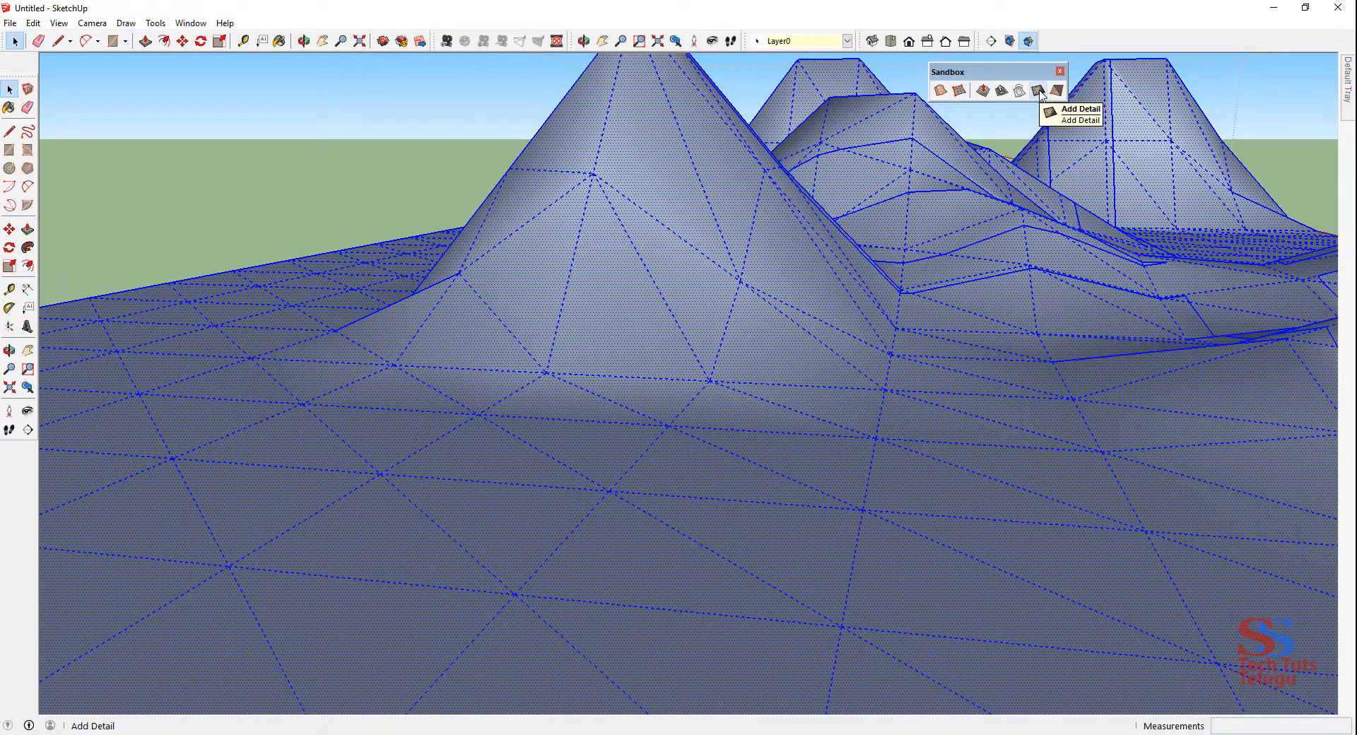
click(1039, 91)
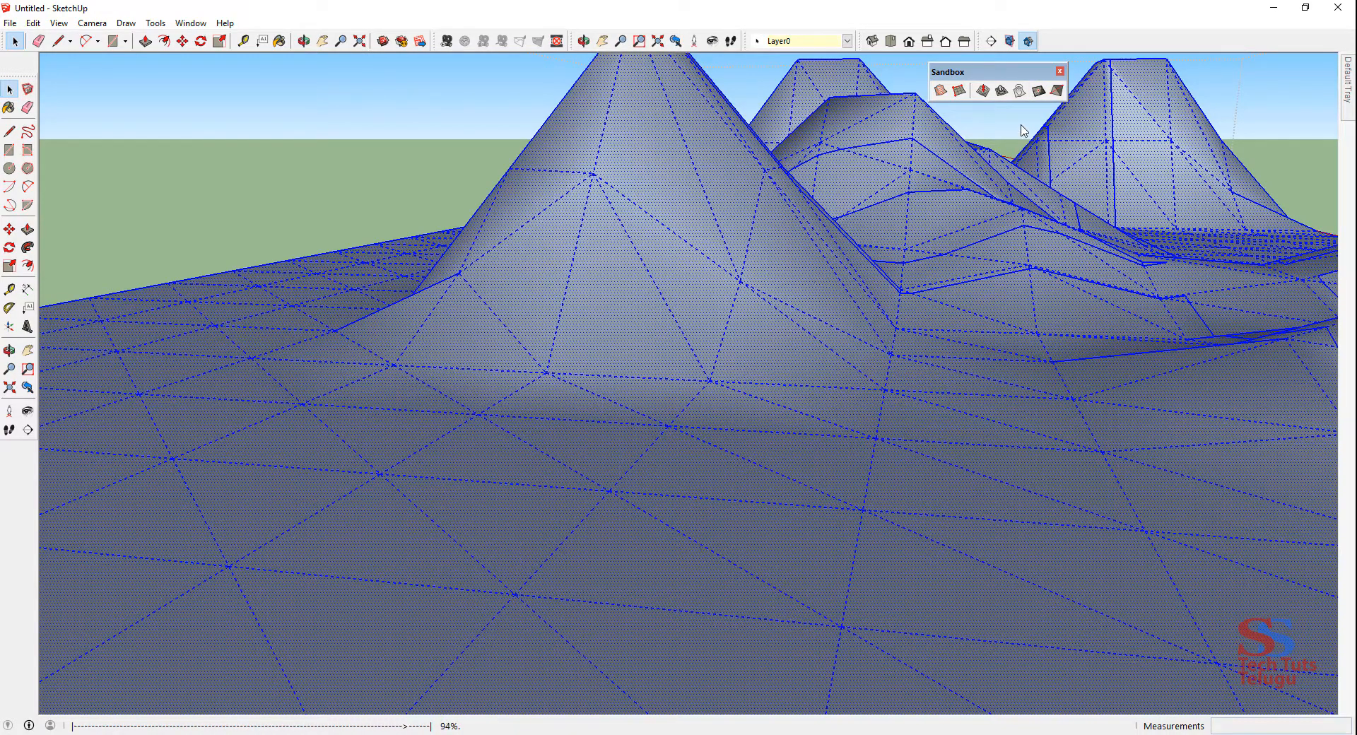
Step: Use Add Detail to insert one vertex on the nearest hill's lower slope and a raised one on the flat ground in front
click(1037, 92)
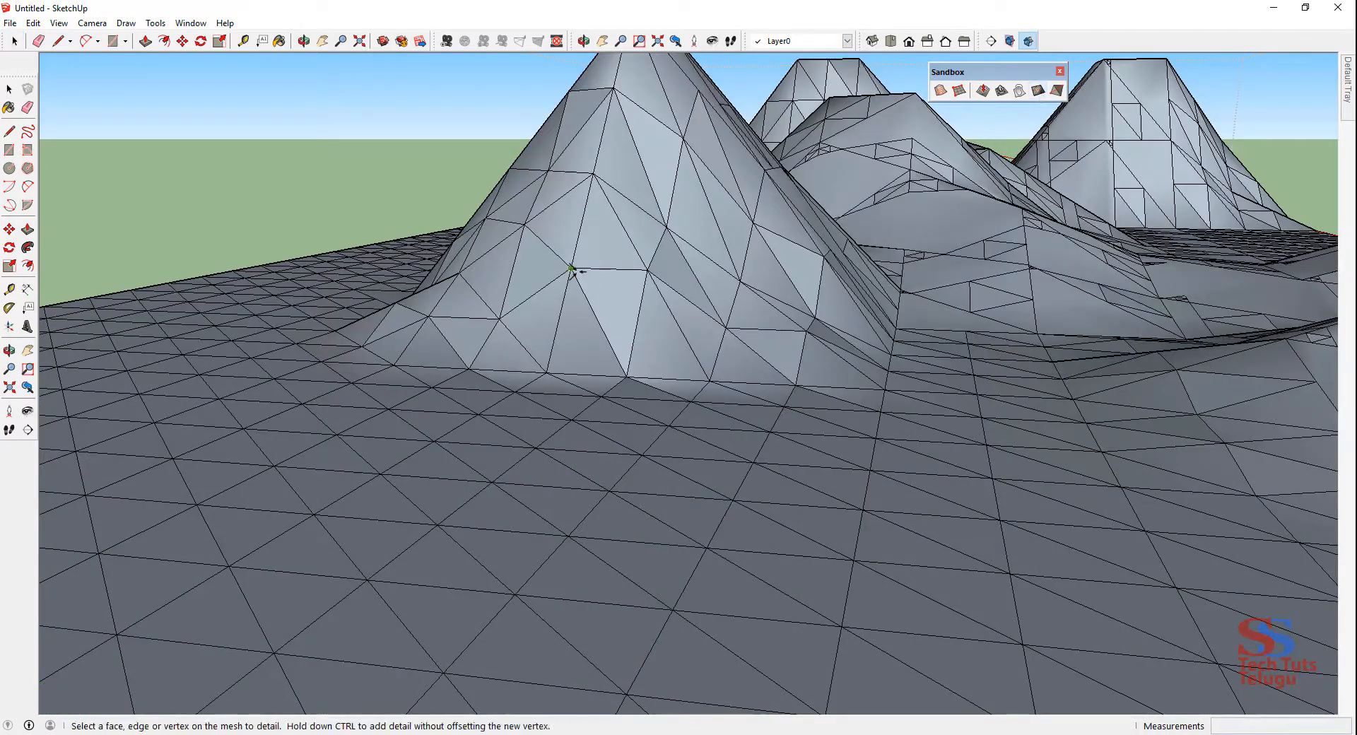
click(597, 324)
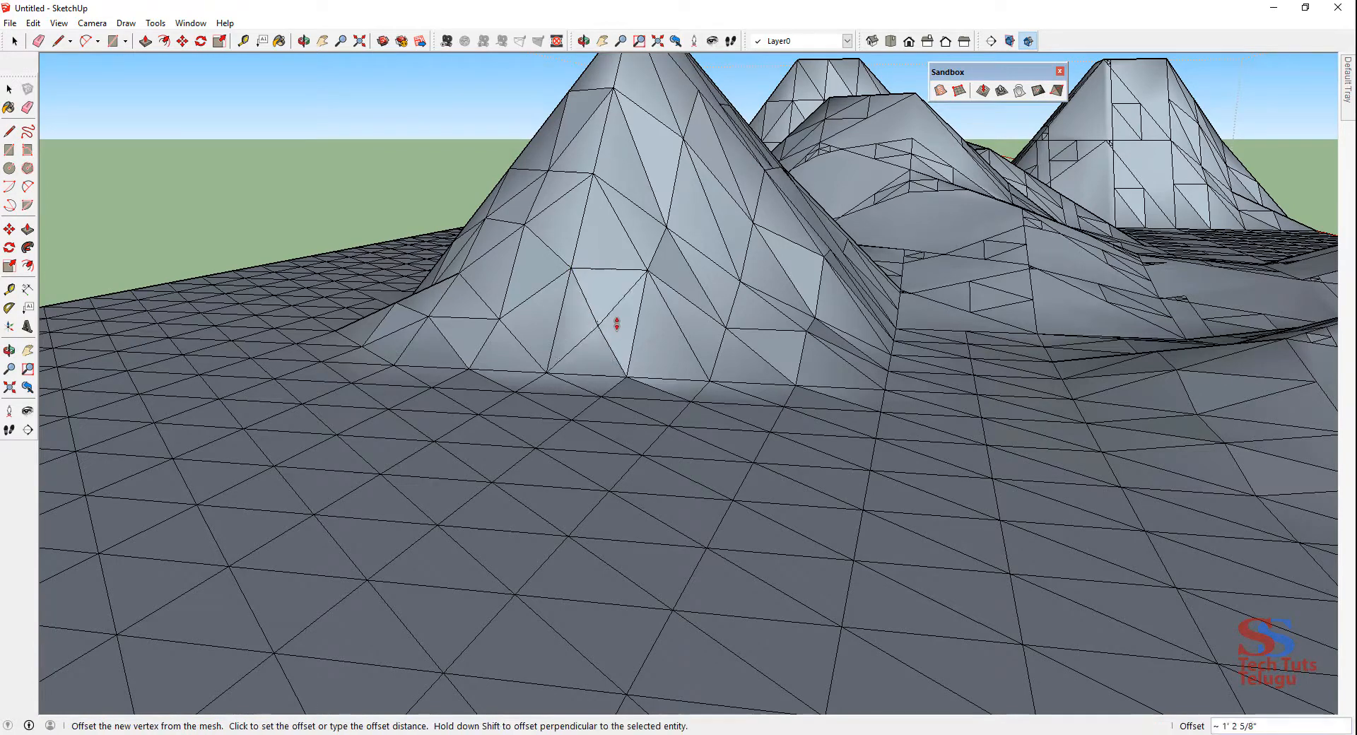
key(Escape)
click(652, 337)
click(657, 335)
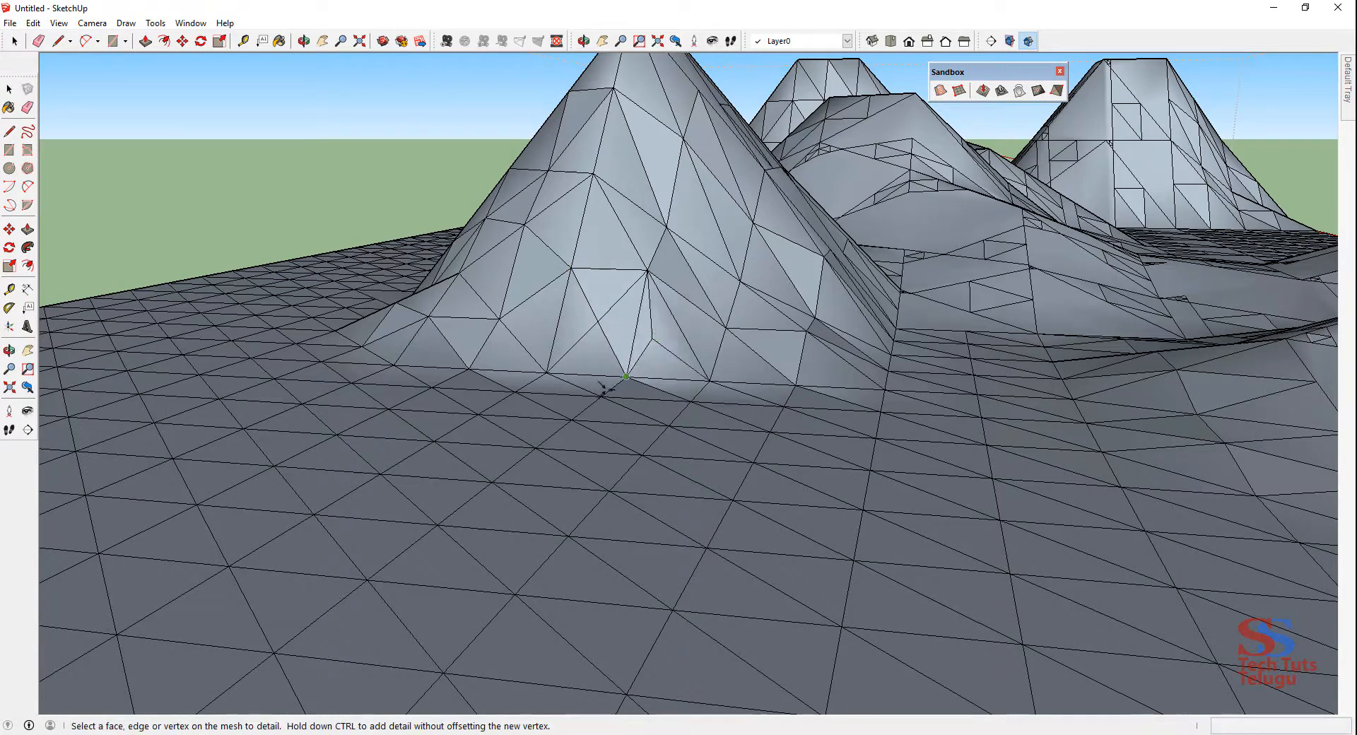
click(546, 432)
click(563, 437)
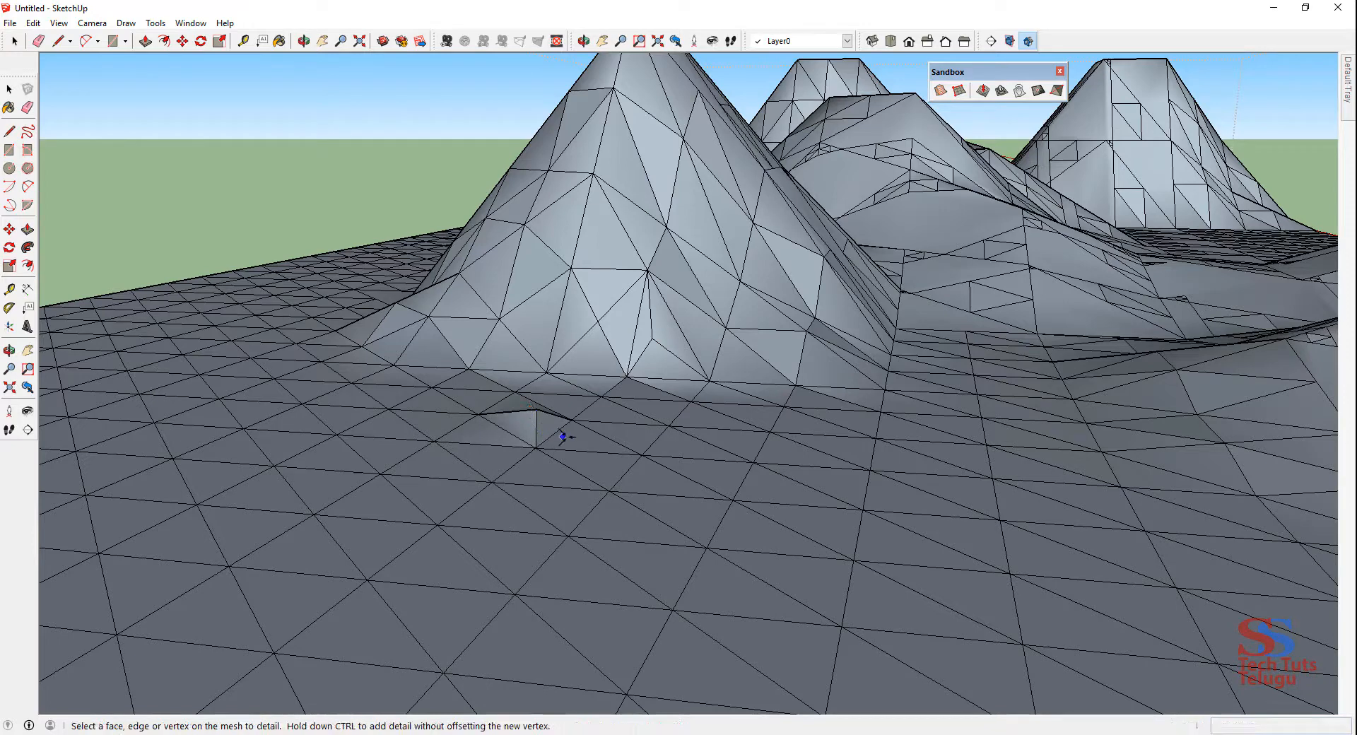
Step: With Add Detail, raise one mesh vertex in front of the nearest hill by about 10' and another vertex beside it
click(641, 454)
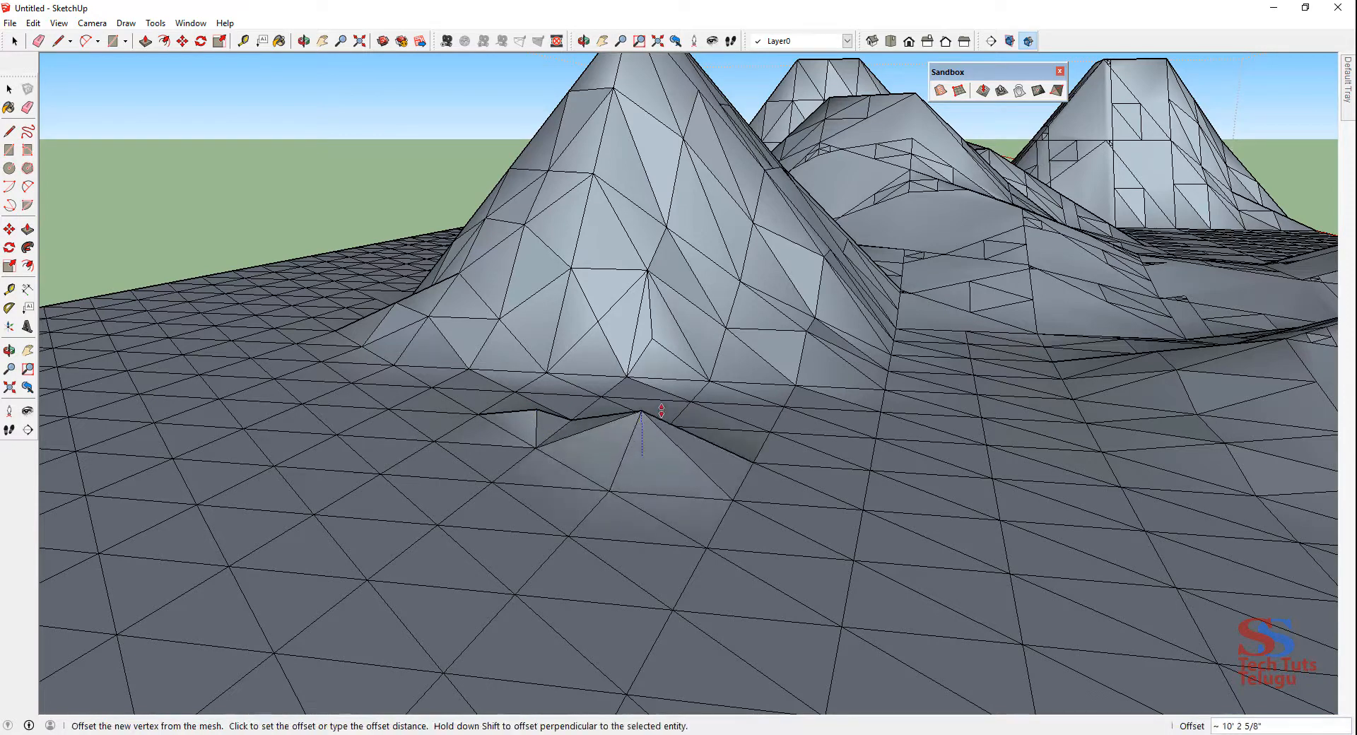
click(687, 479)
click(733, 500)
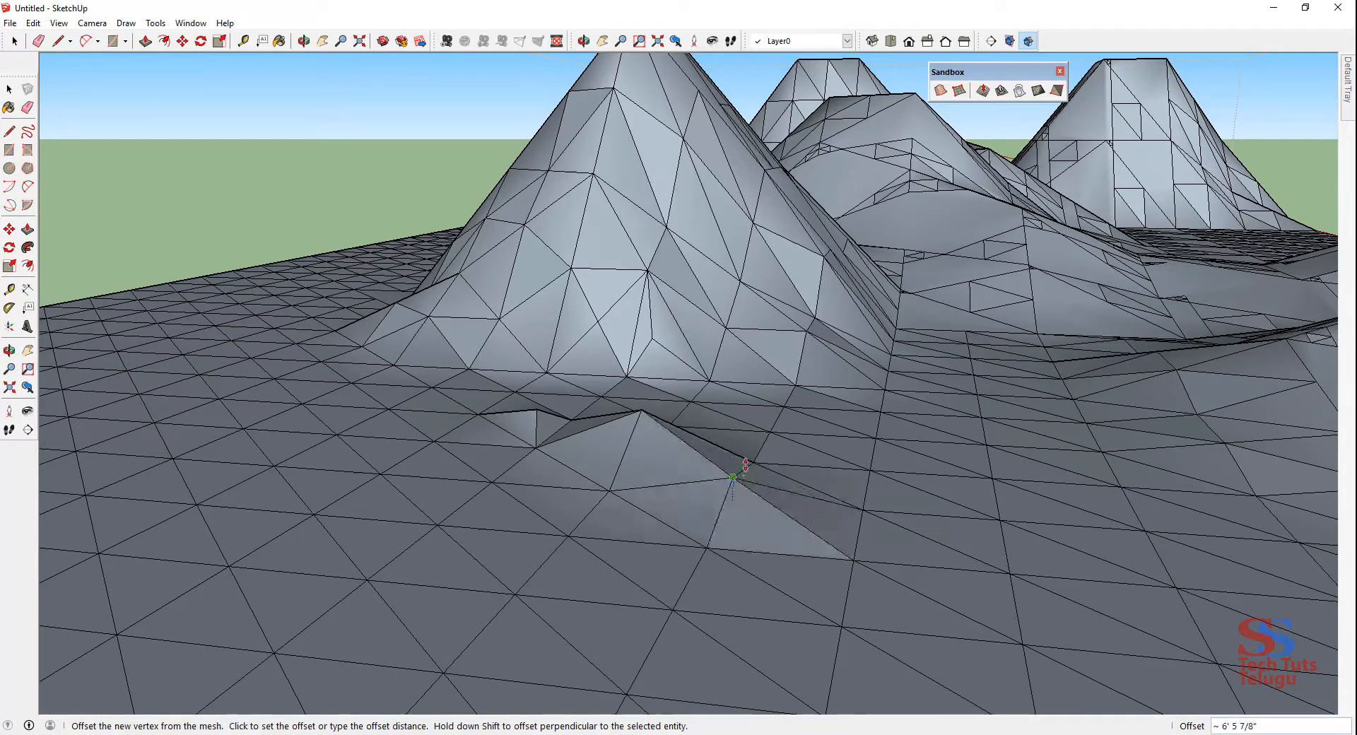
click(738, 482)
click(757, 461)
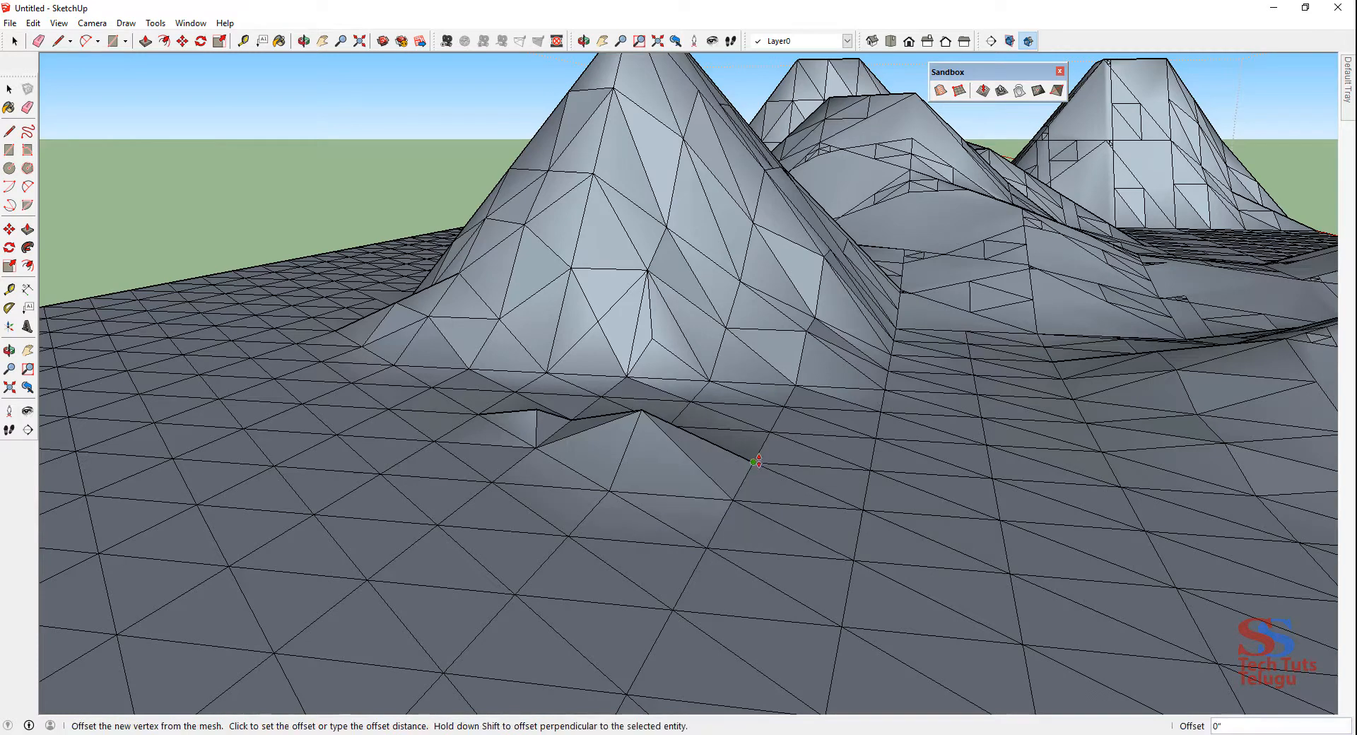
click(734, 454)
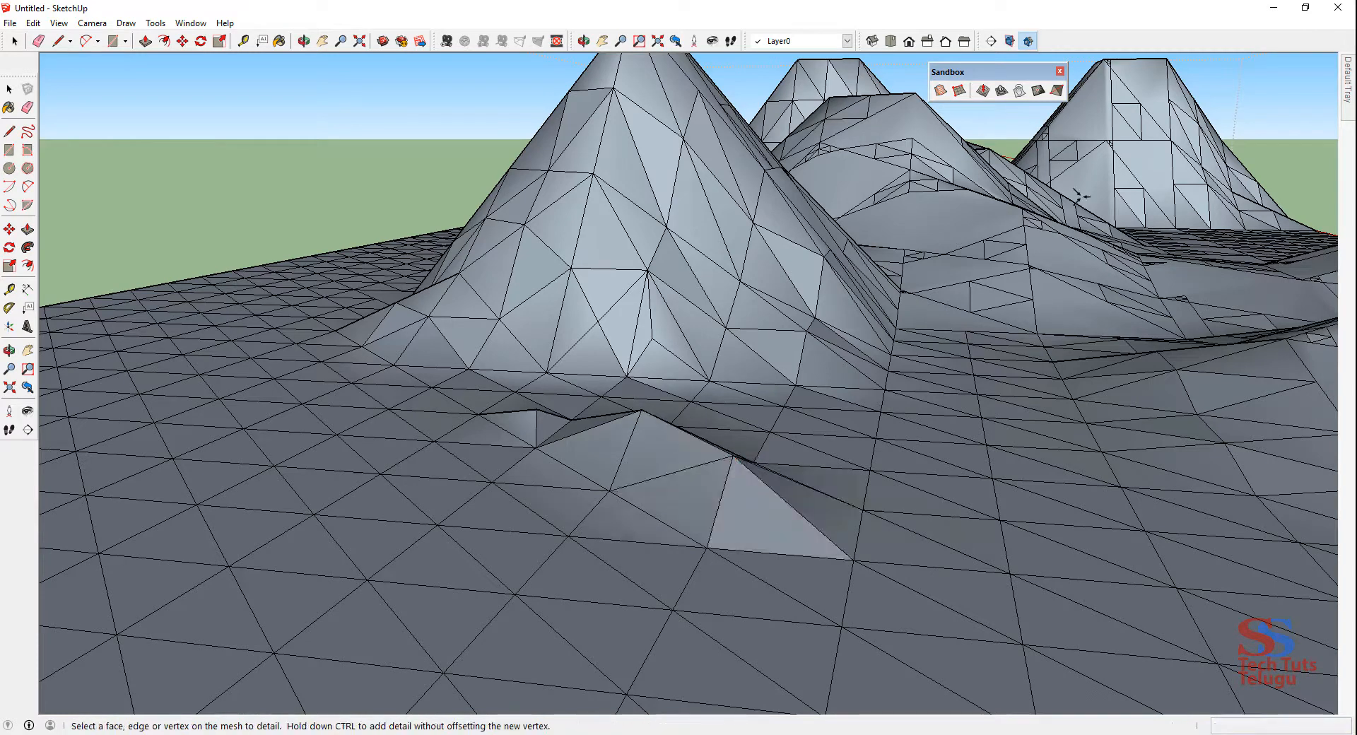
Step: Start the Flip Edge tool for the terrain mesh
click(1058, 97)
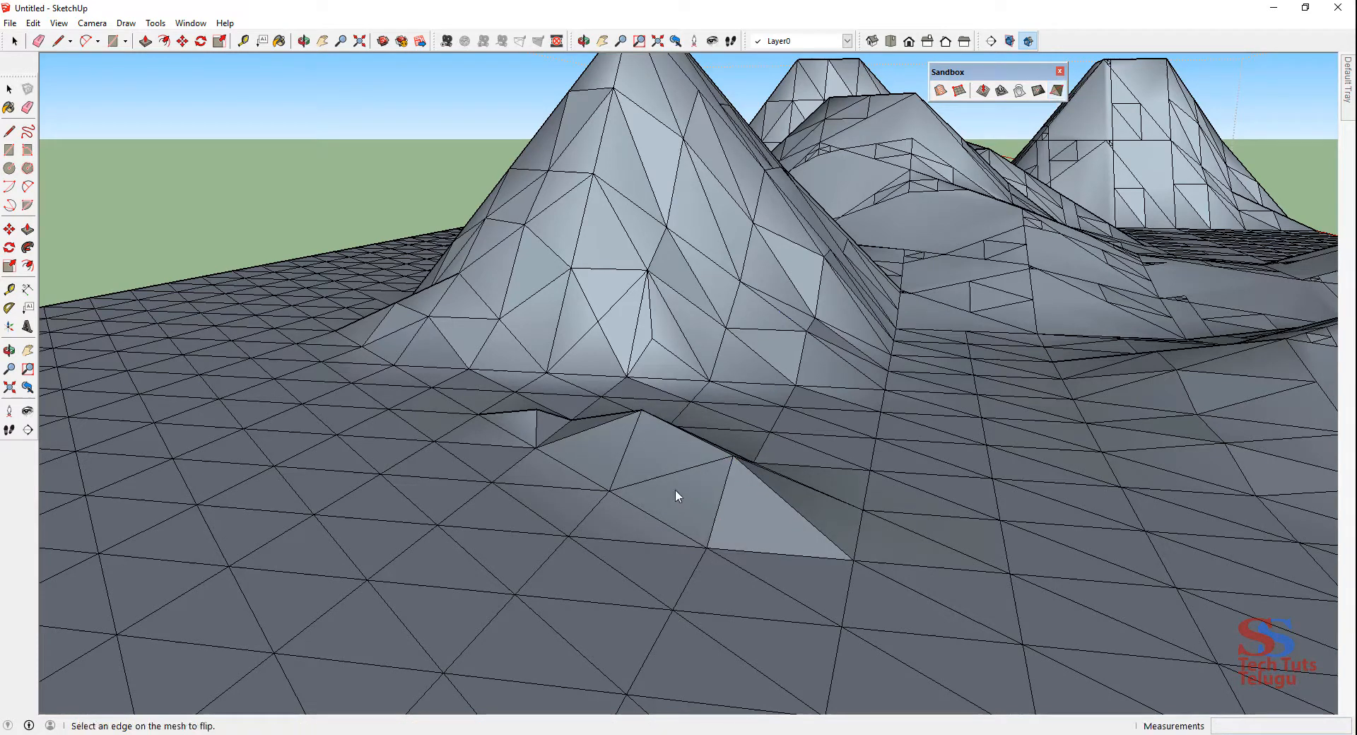